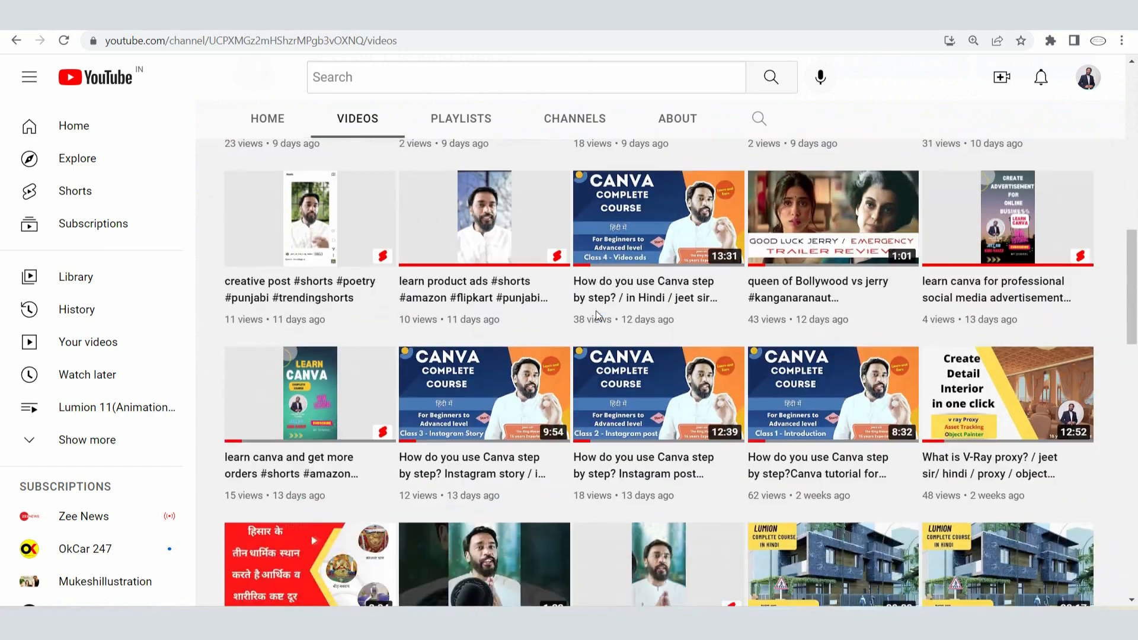
scroll(596, 313, down, 3)
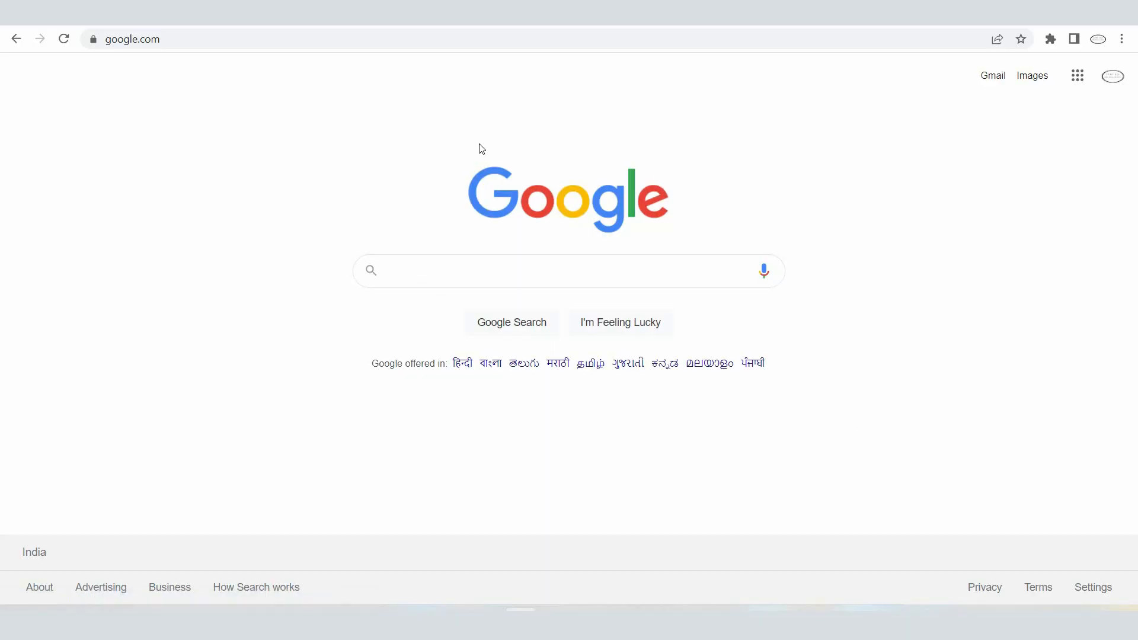
Search Google for "coohom" and open the Coohom Living Room Decor - Online Interior Design Tools result
click(505, 279)
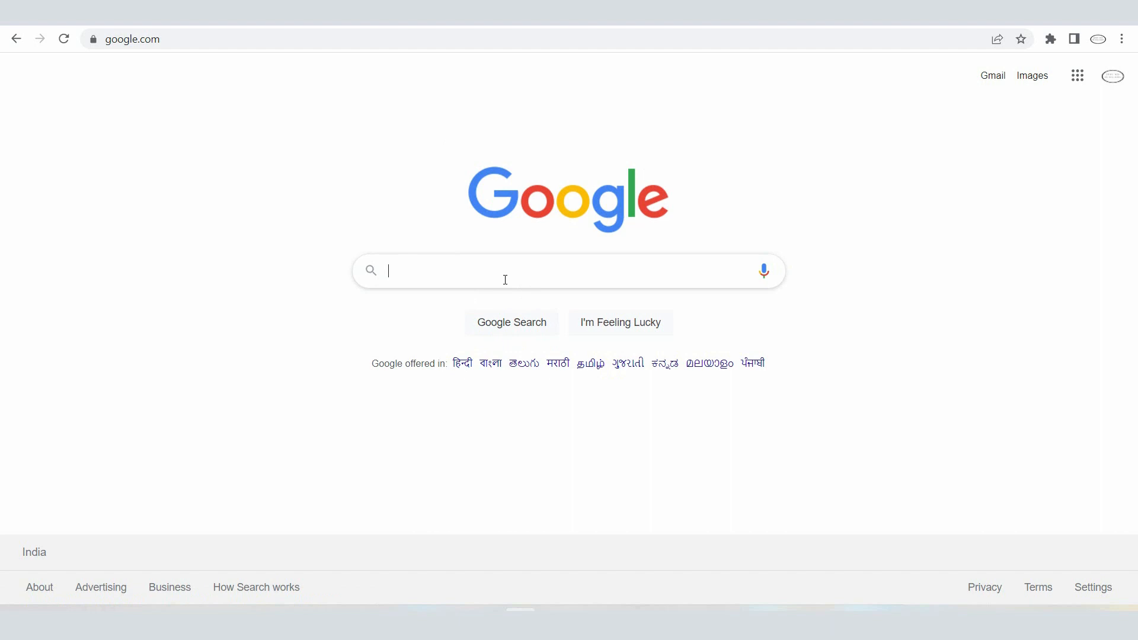
click(423, 266)
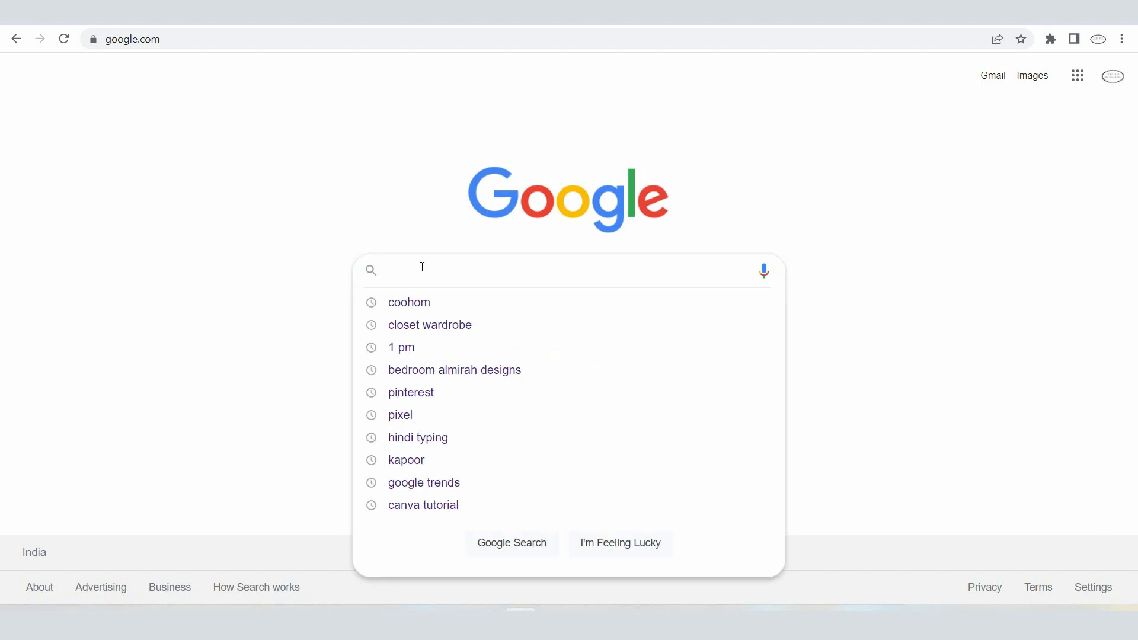
text(cooh)
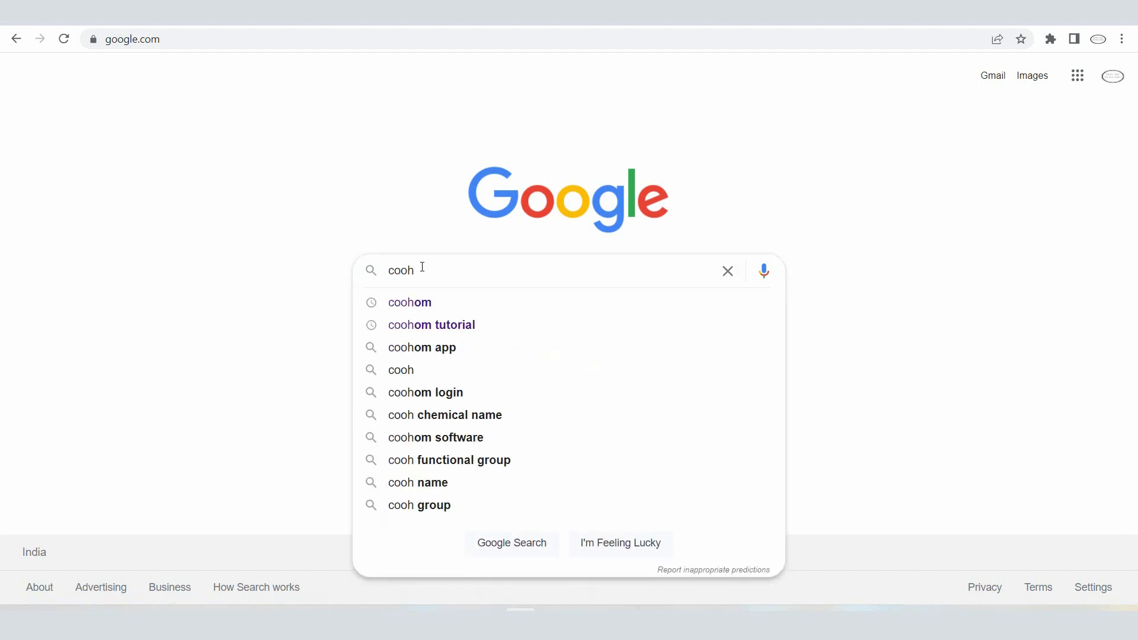
click(422, 303)
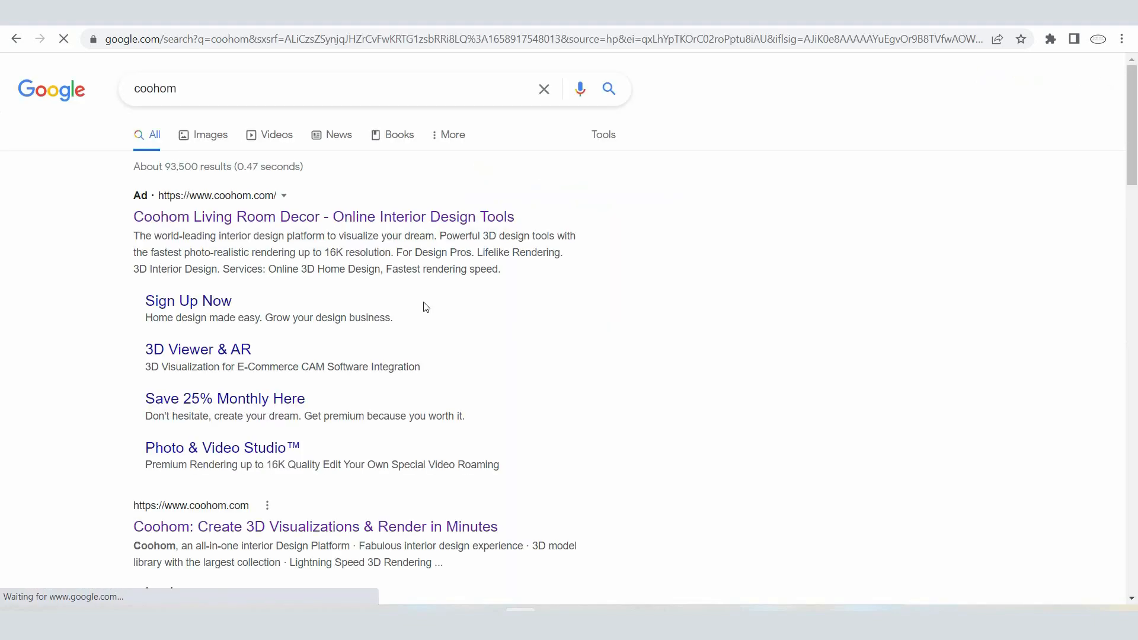
scroll(245, 208, down, 3)
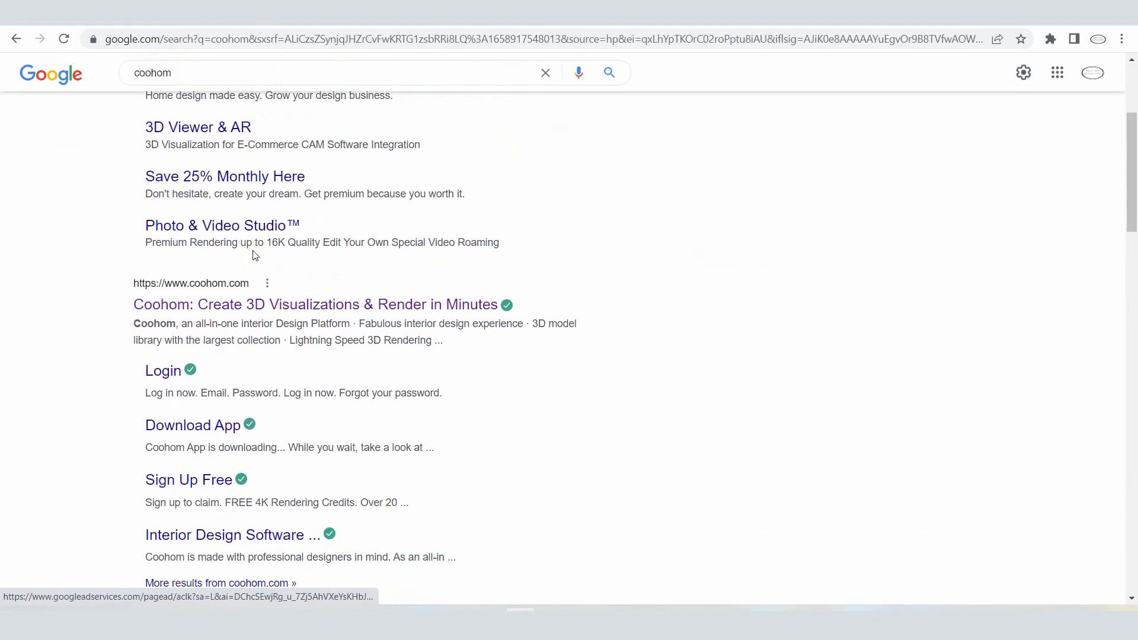
scroll(255, 252, up, 3)
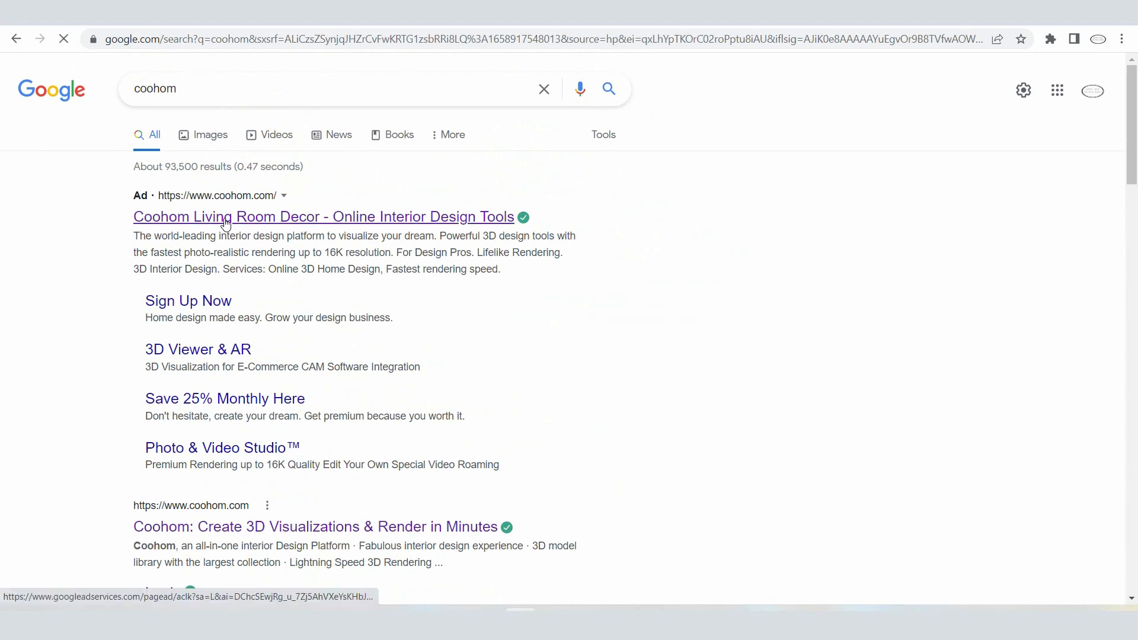
click(226, 218)
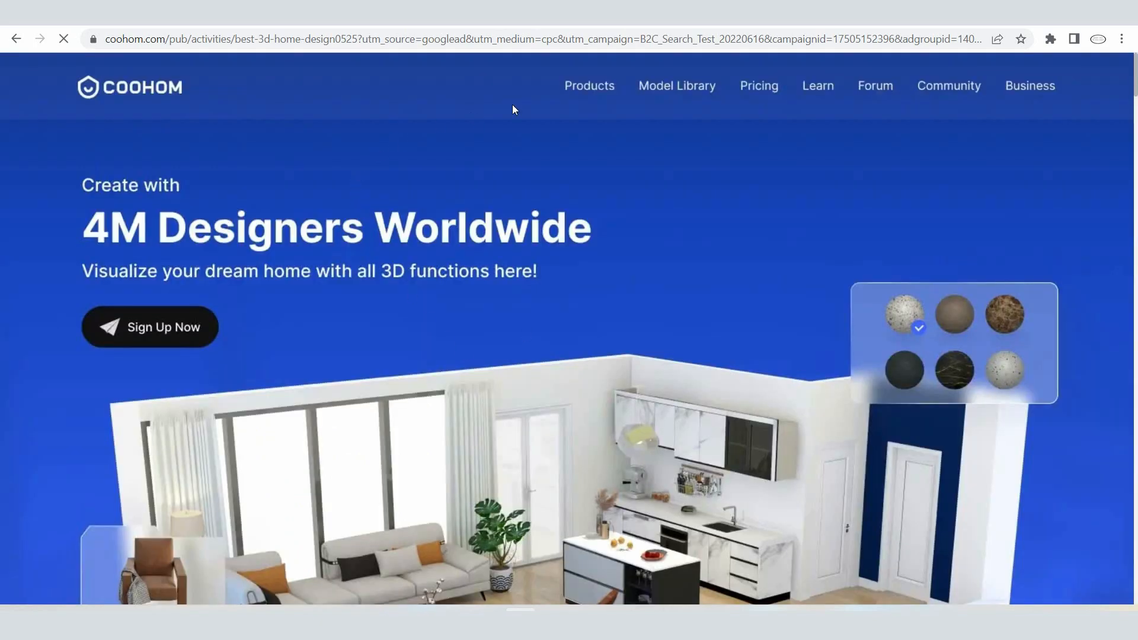
Go to Coohom's Learn page and log in with an existing Google account
scroll(620, 285, down, 10)
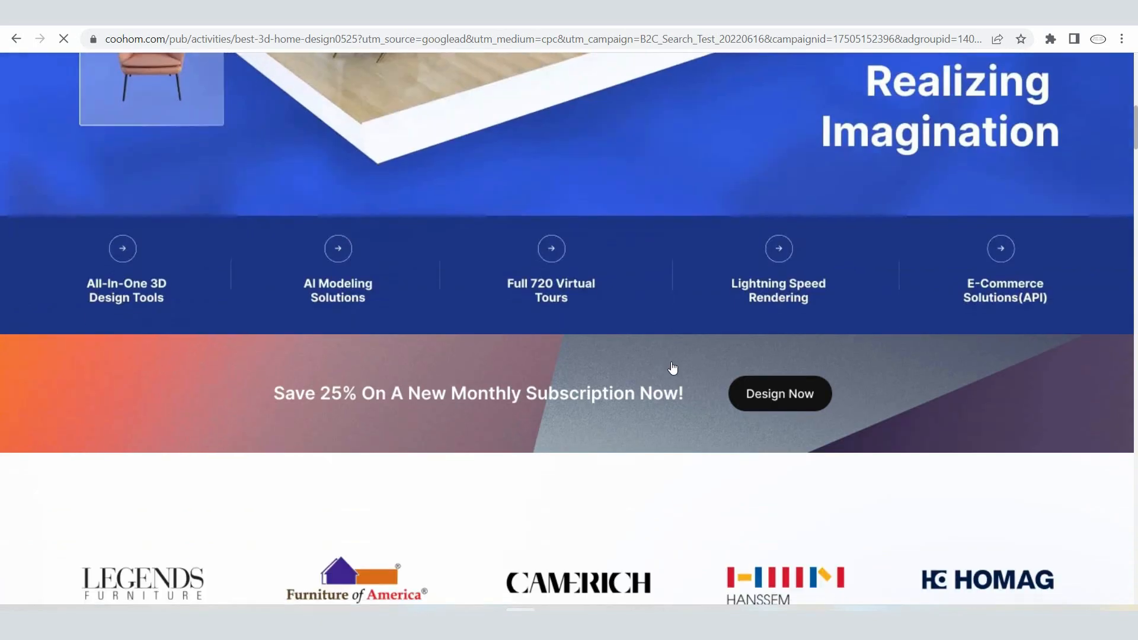
scroll(676, 369, up, 10)
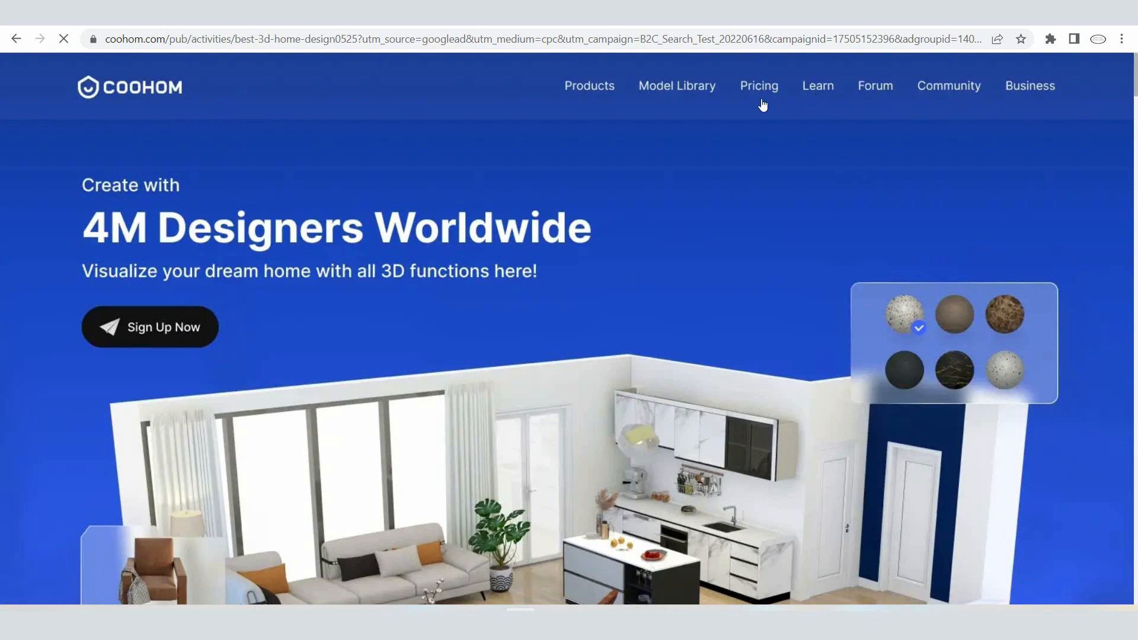
click(815, 95)
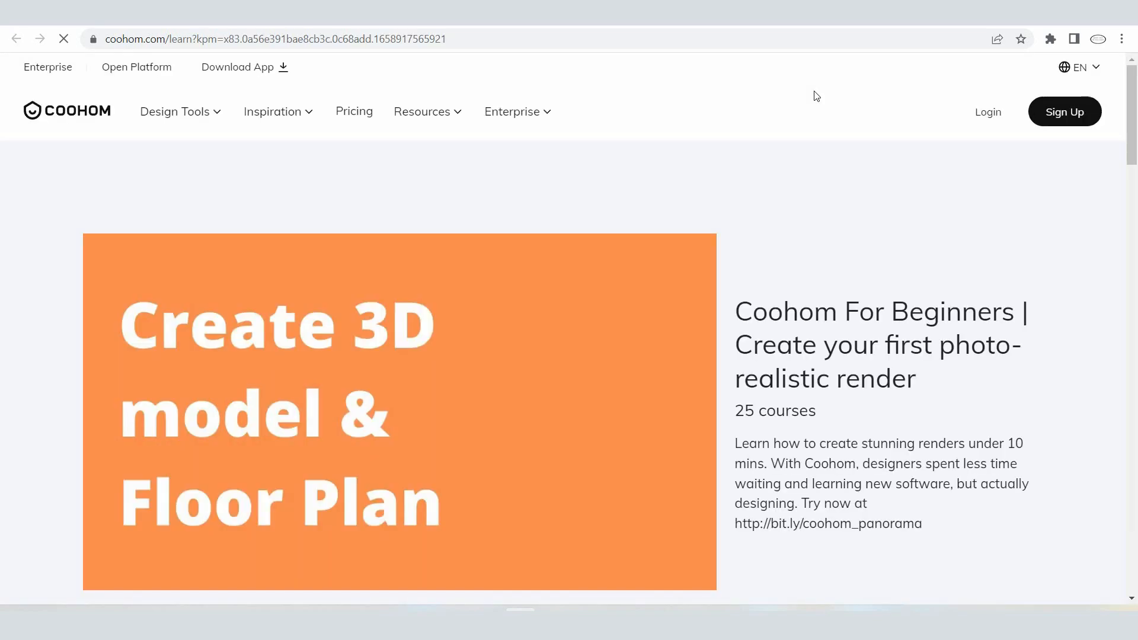
click(988, 114)
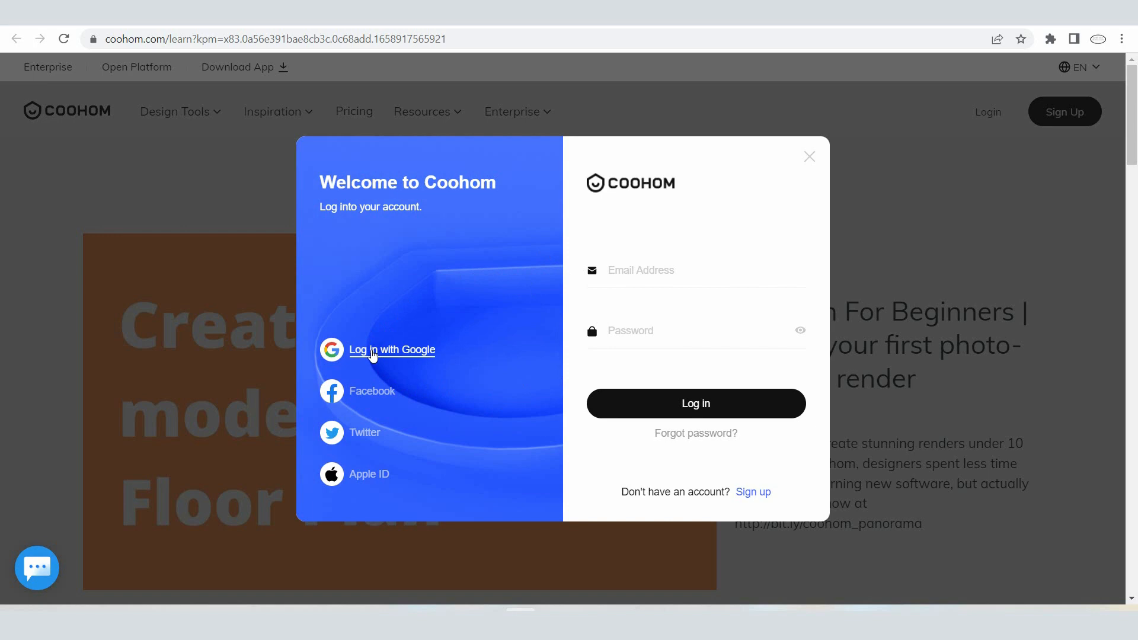
click(373, 354)
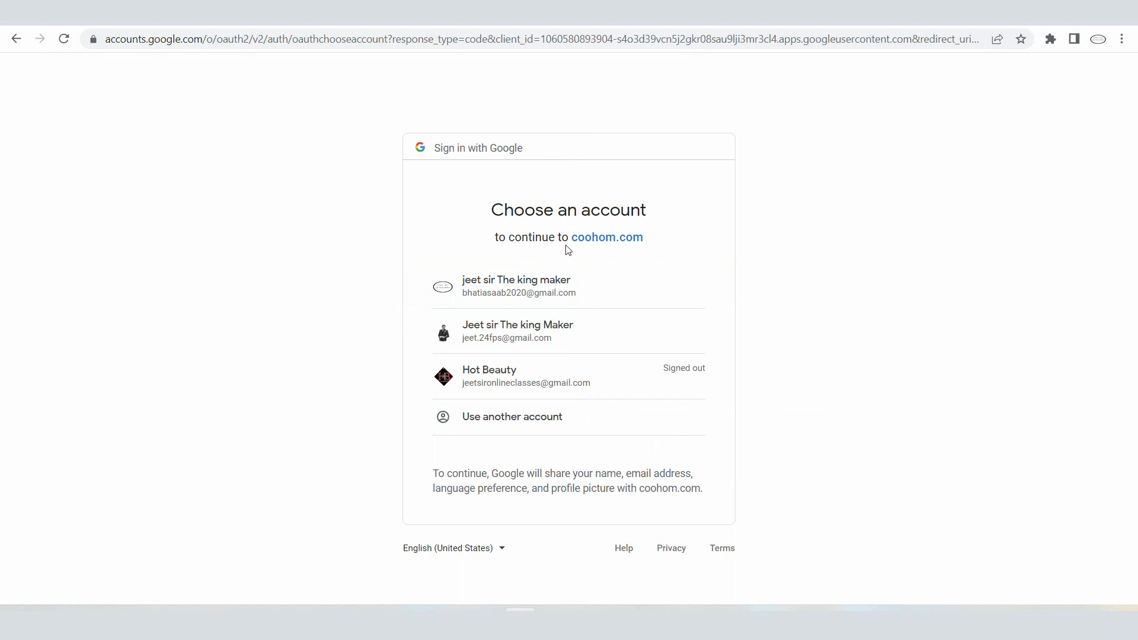
click(522, 286)
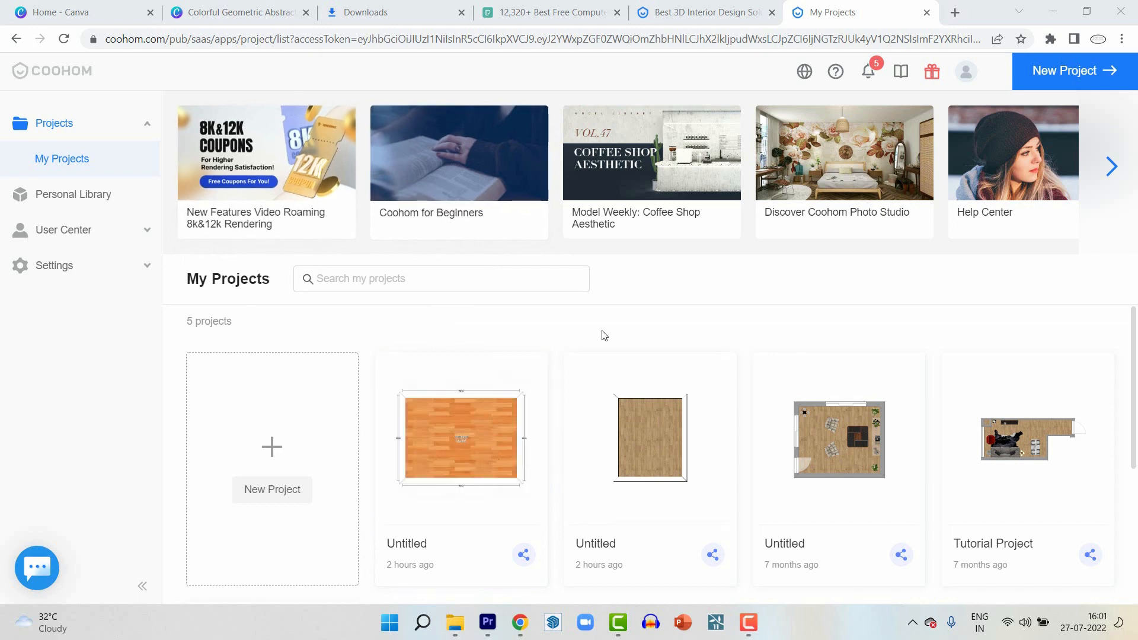
Create a new project and dismiss the template chooser to start from an empty floor plan
scroll(602, 333, down, 4)
scroll(570, 333, up, 4)
click(274, 488)
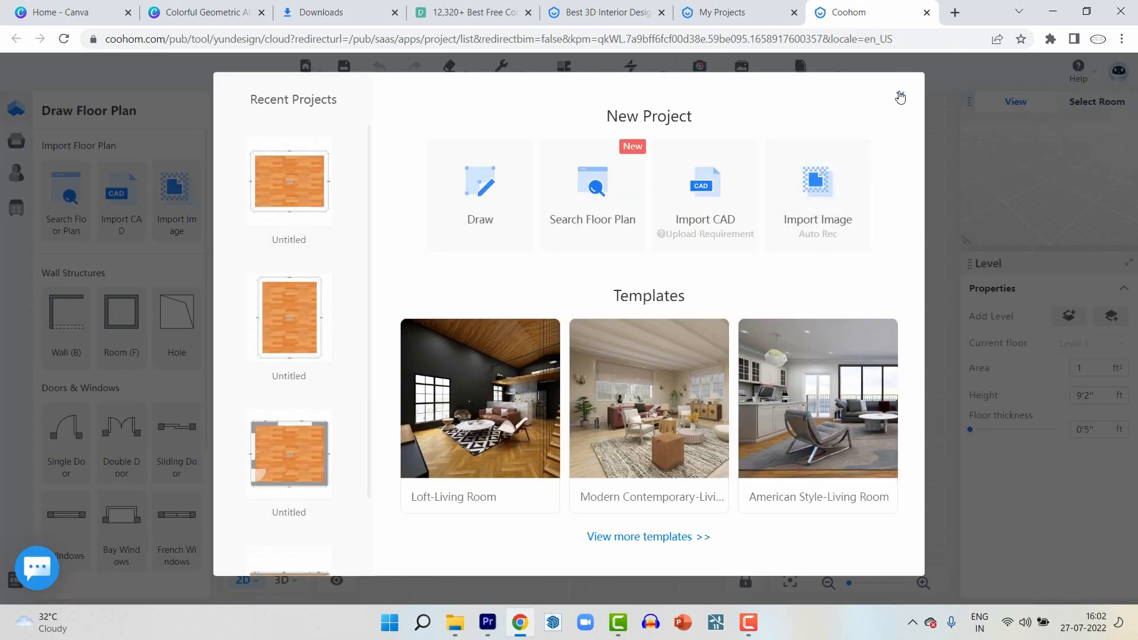
click(901, 97)
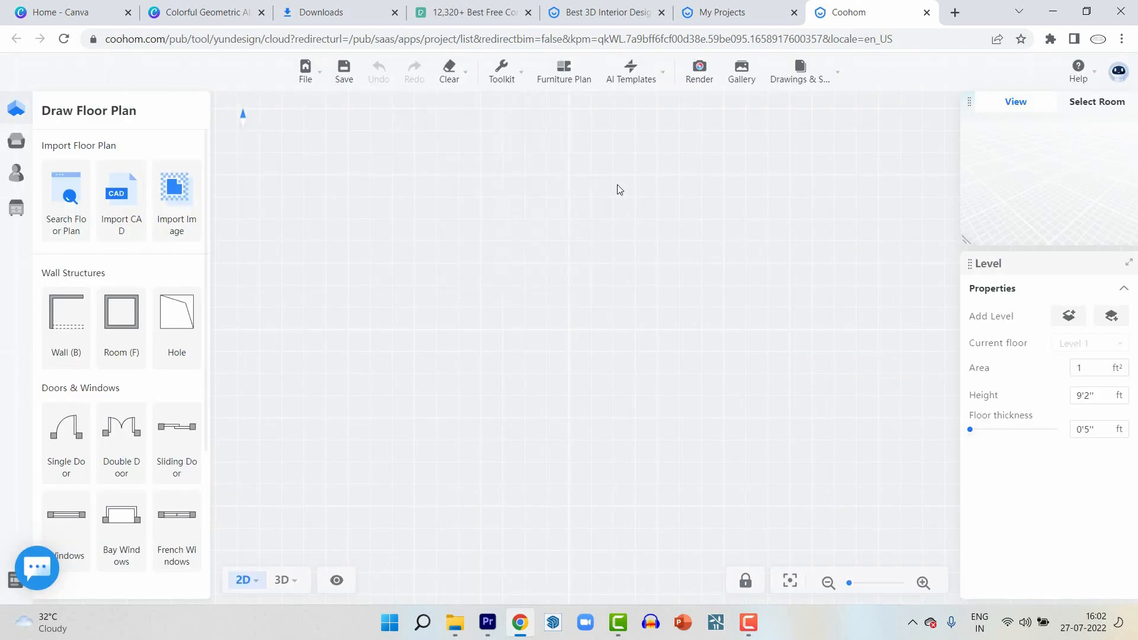
click(604, 184)
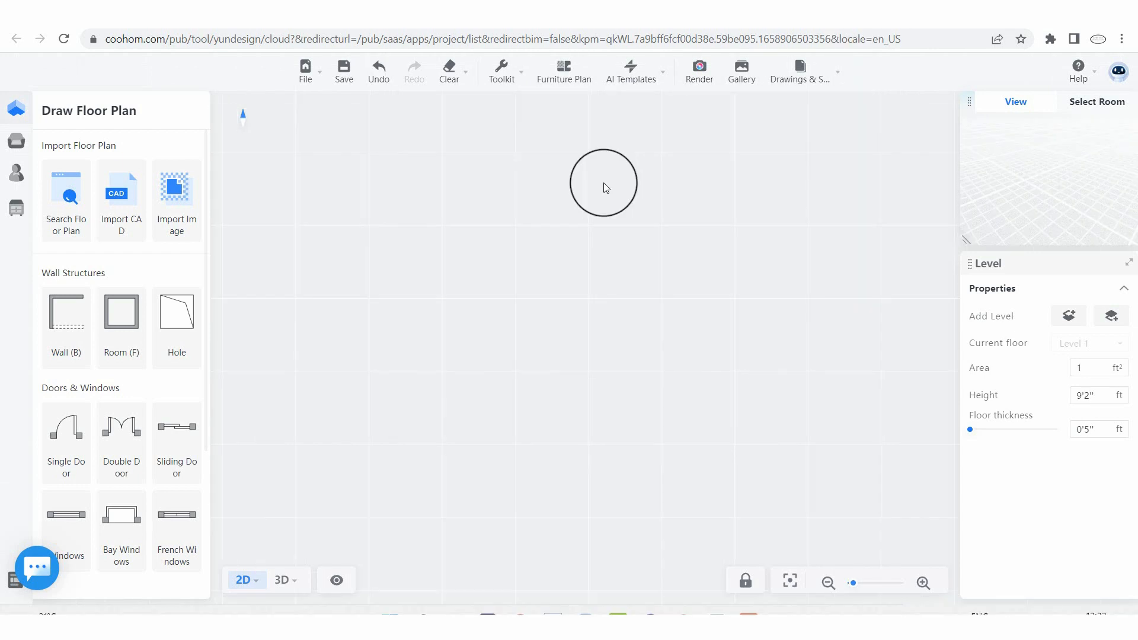
Draw a closed rectangular room of 0'9" thick walls, 15 ft wide and 11 ft deep along the wall centerlines
mouse_move(306, 70)
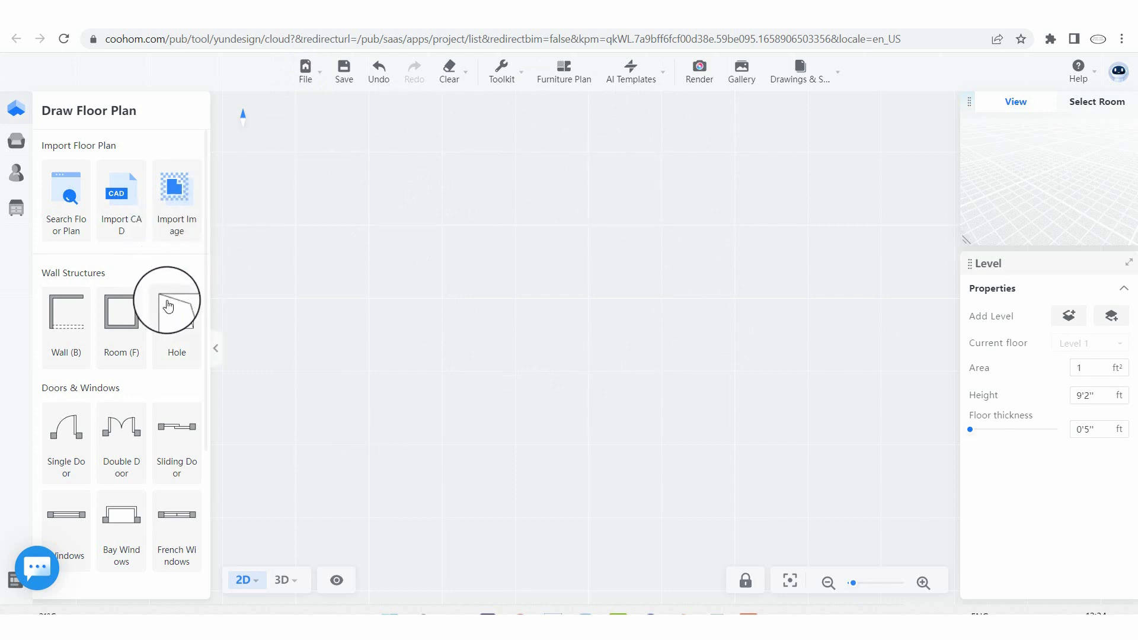
click(58, 306)
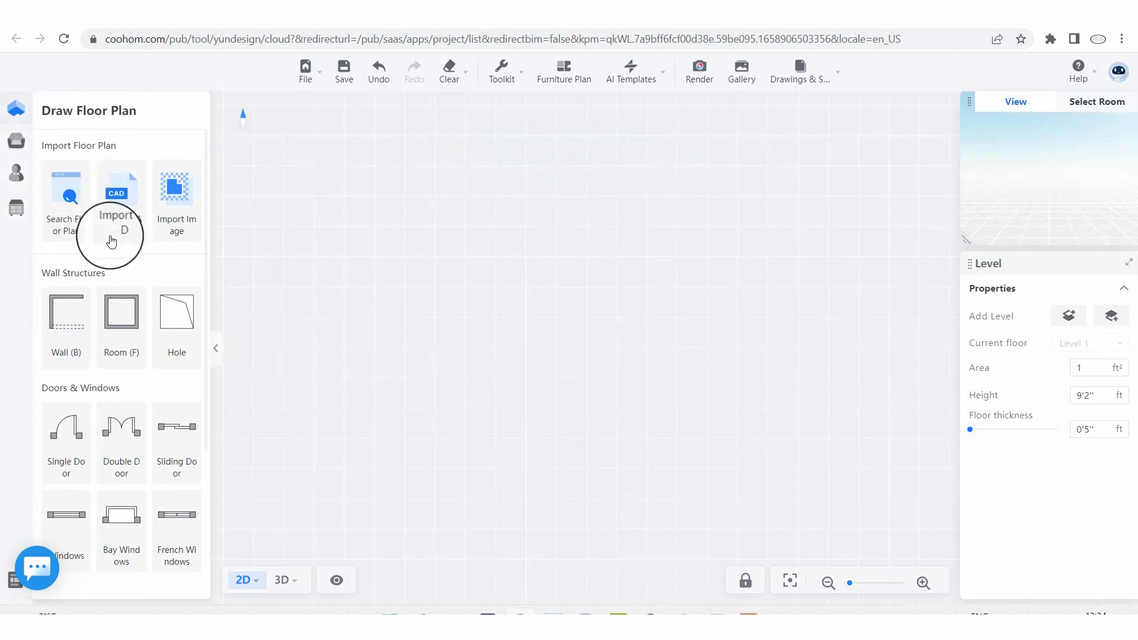
click(57, 299)
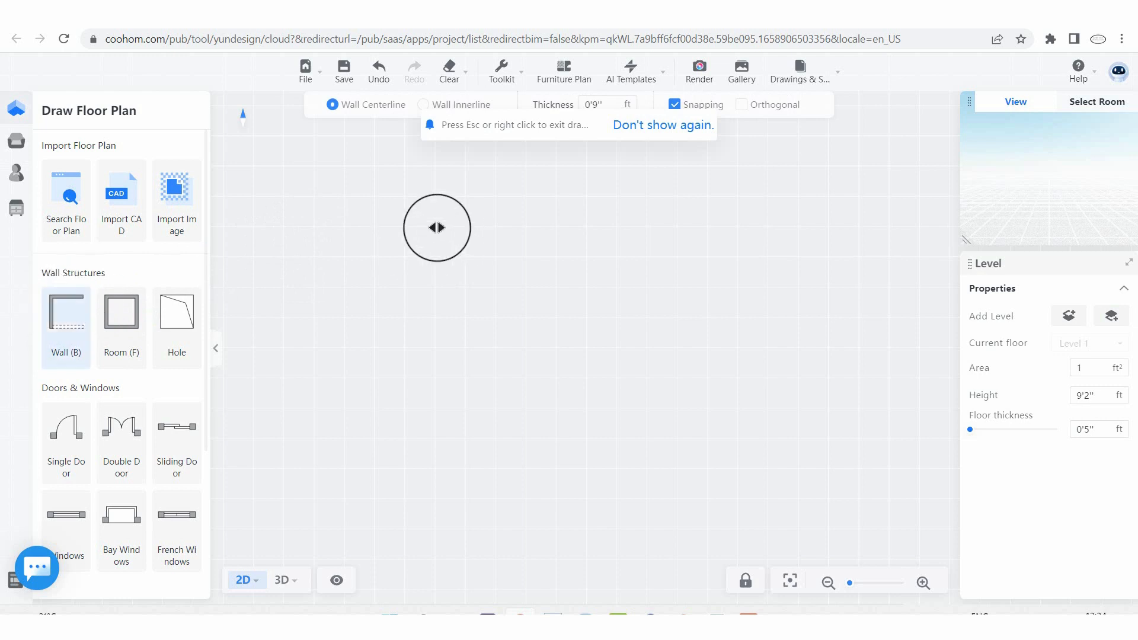
click(320, 230)
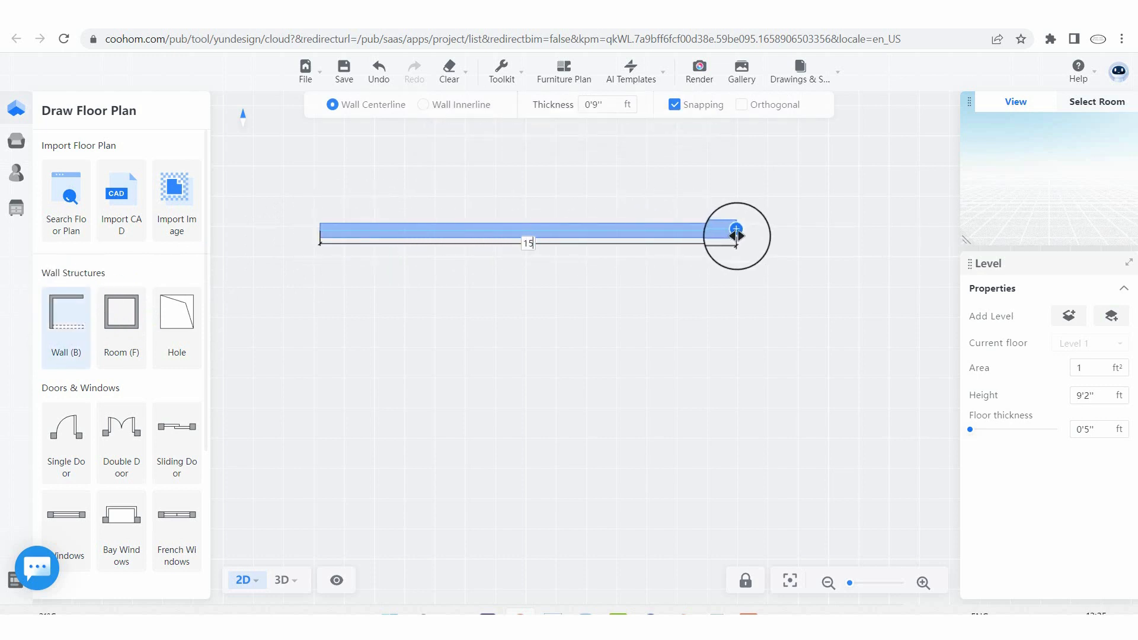
text(15)
key(Return)
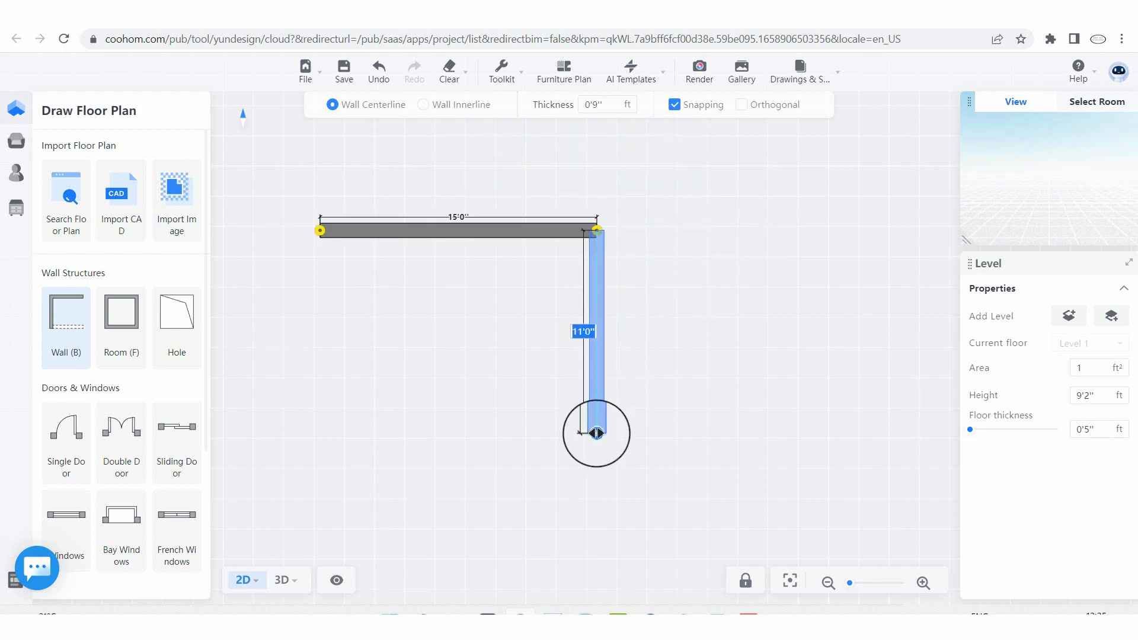
key(Return)
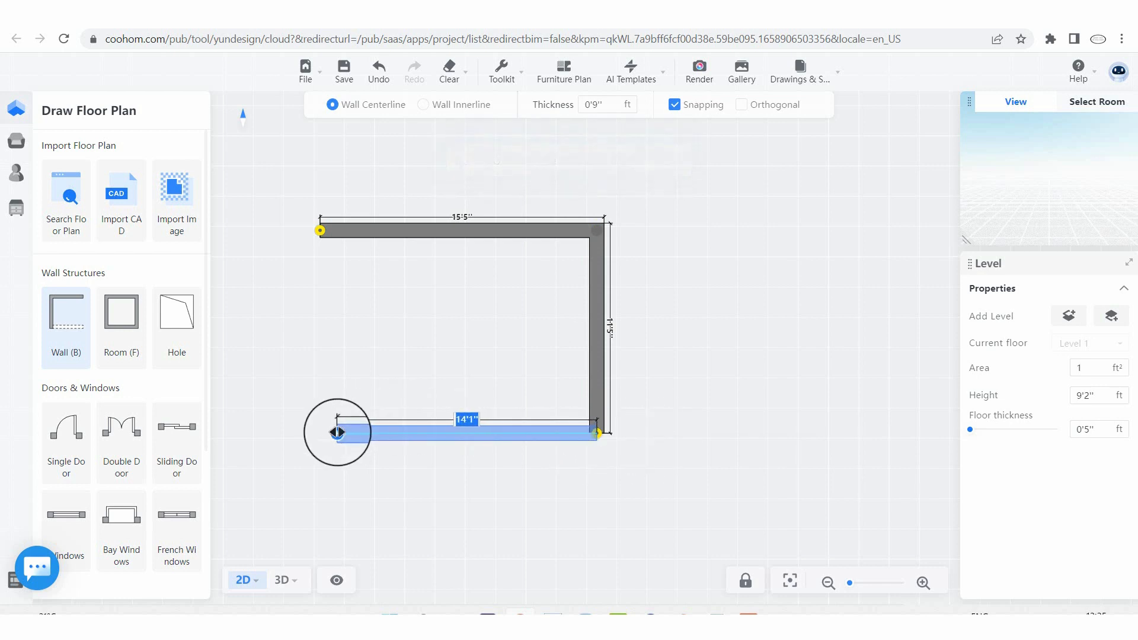
key(Return)
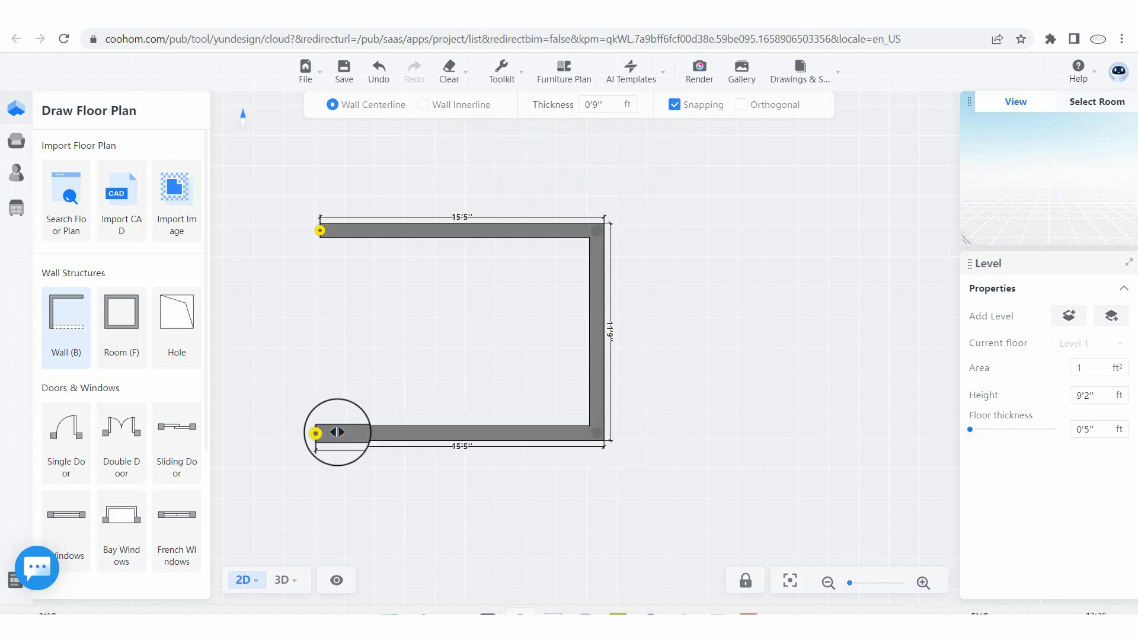
click(320, 232)
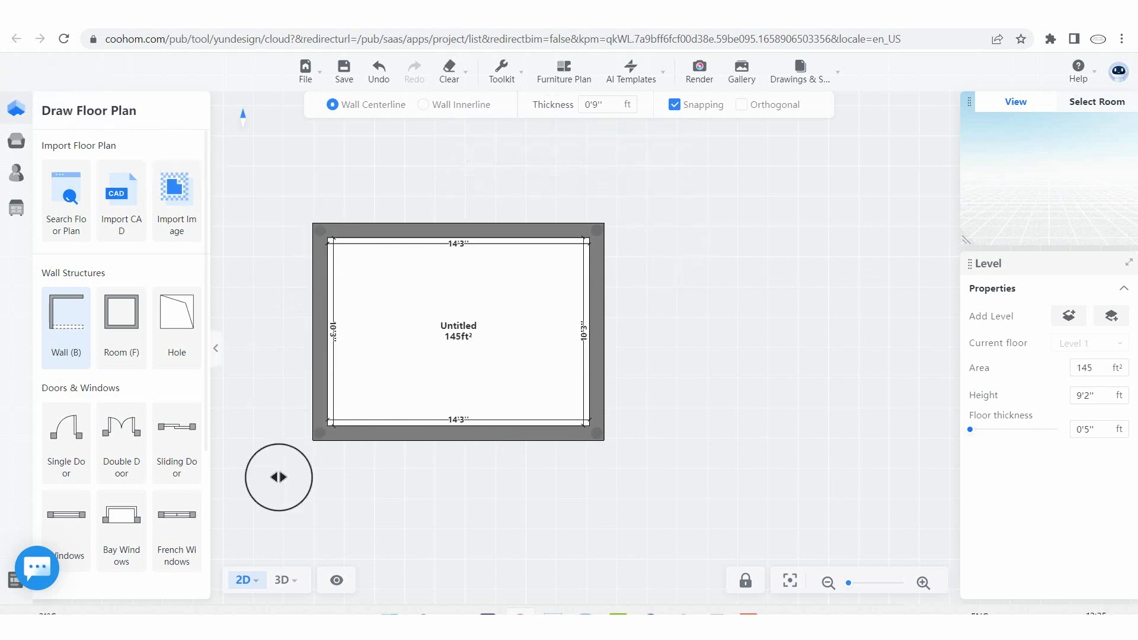
Examine the walled room in 3D from another angle, and return to the 2D plan
click(282, 580)
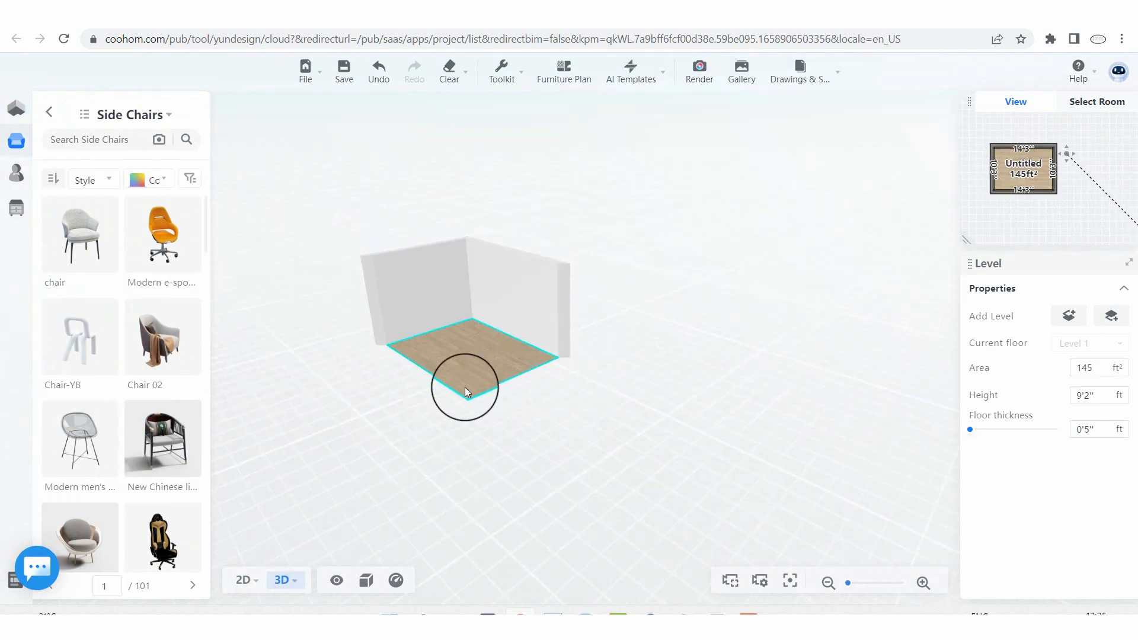
drag(442, 428, 491, 417)
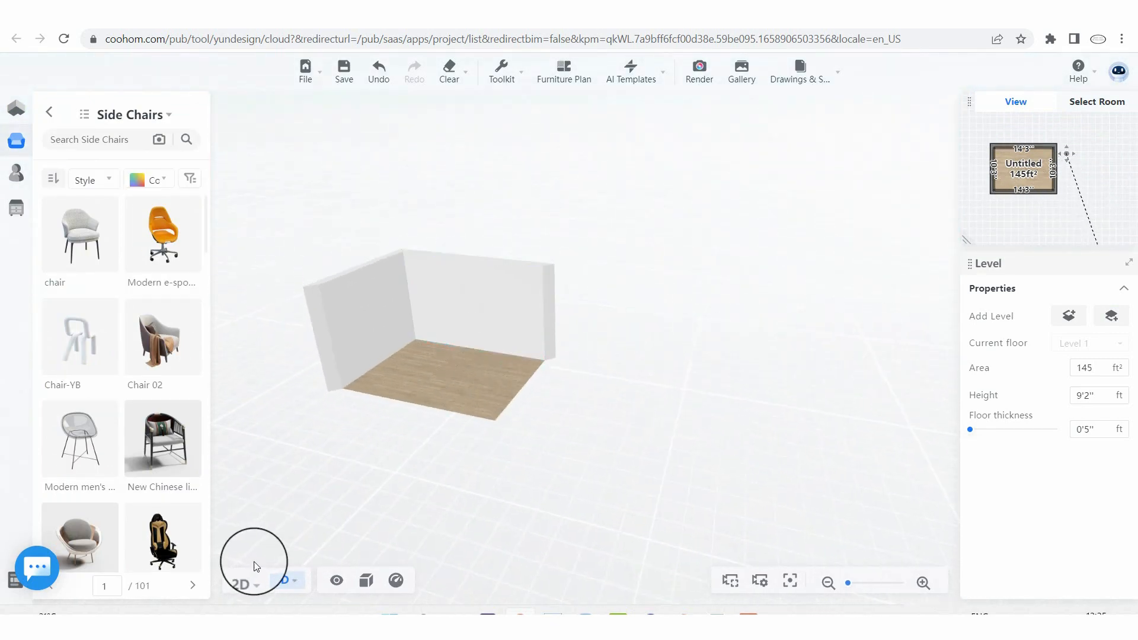
mouse_move(249, 583)
click(225, 493)
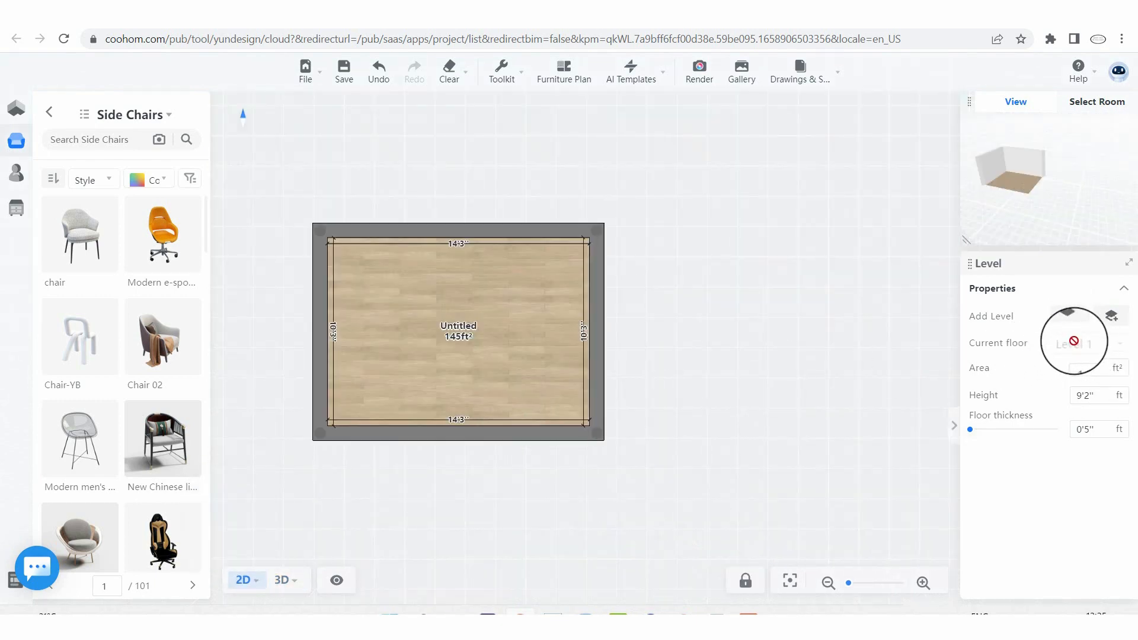
Make the plan's upper wall a dwarf wall with a height of 0
click(503, 234)
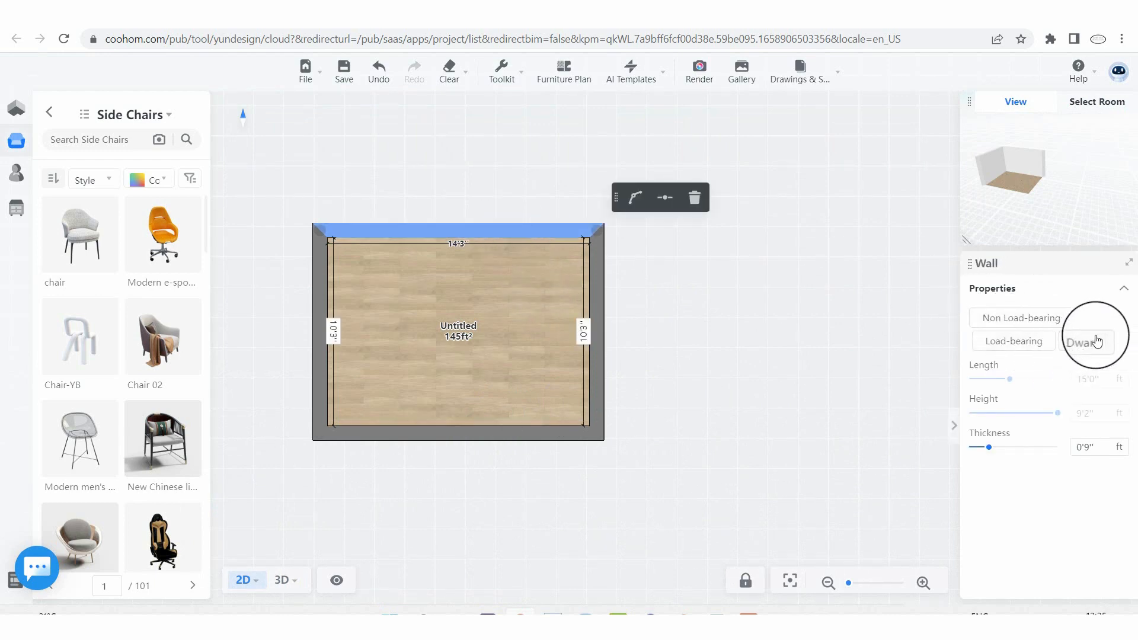
click(1097, 342)
drag(1104, 413, 1052, 414)
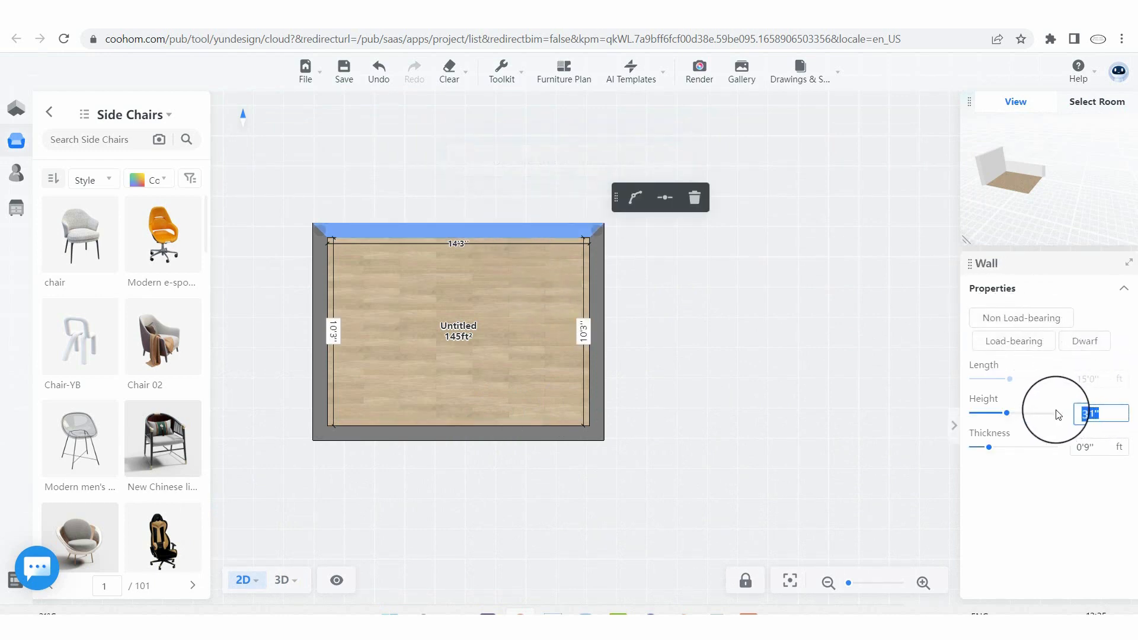
text(0)
Make the wall on the plan's right side a dwarf wall and set its height to 0
click(593, 332)
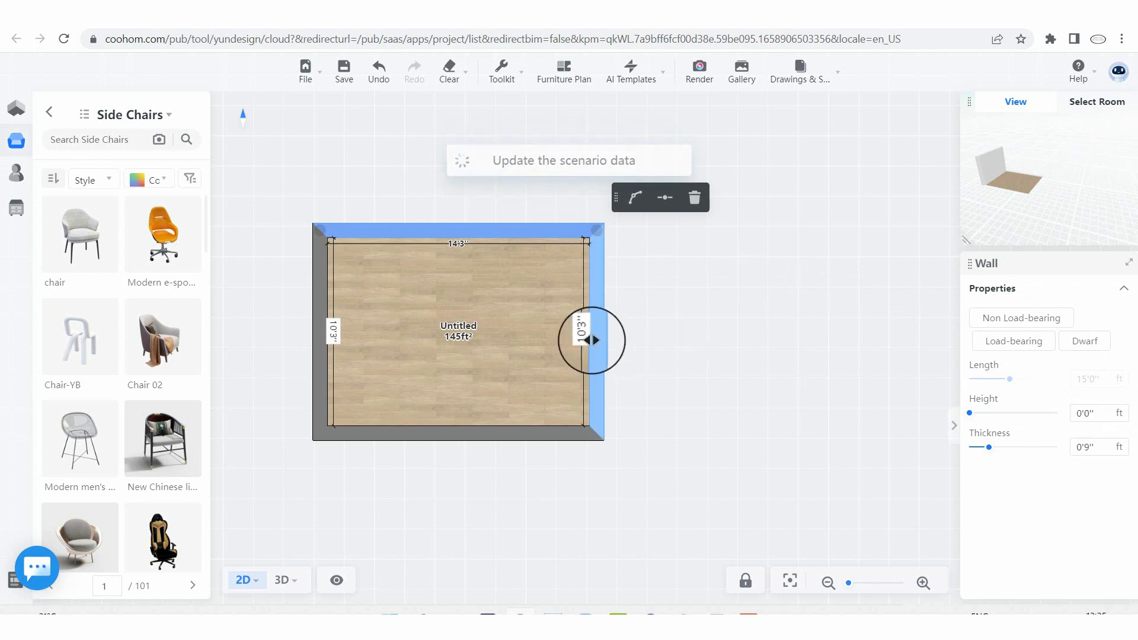
click(1085, 342)
drag(1103, 414, 1035, 427)
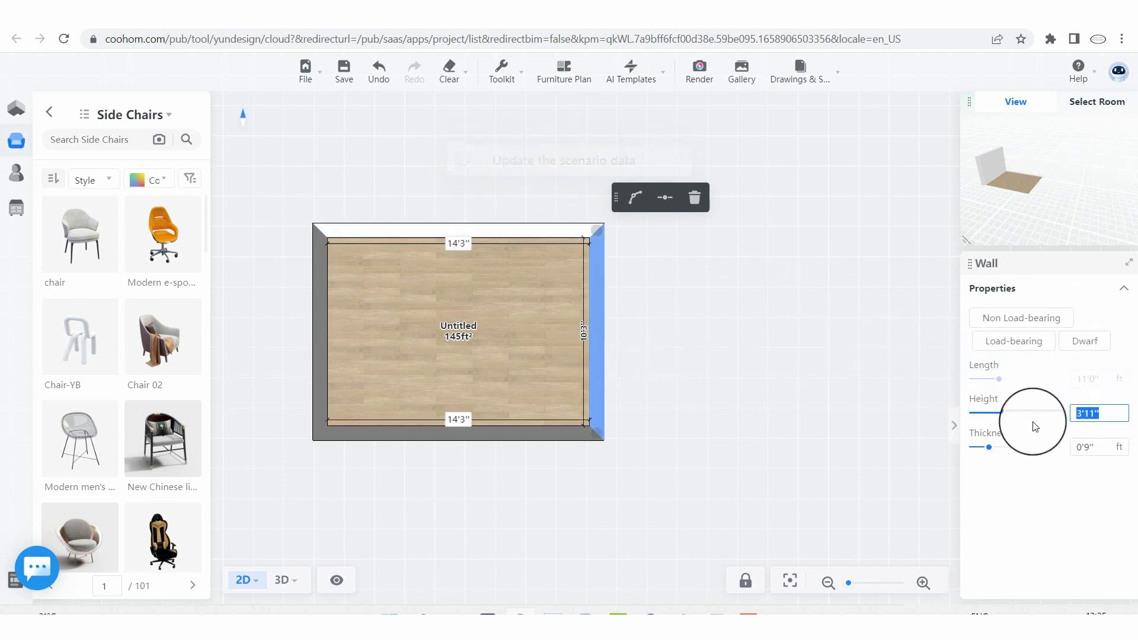
Make the wall on the plan's left side a dwarf wall and set its height to 0
click(319, 301)
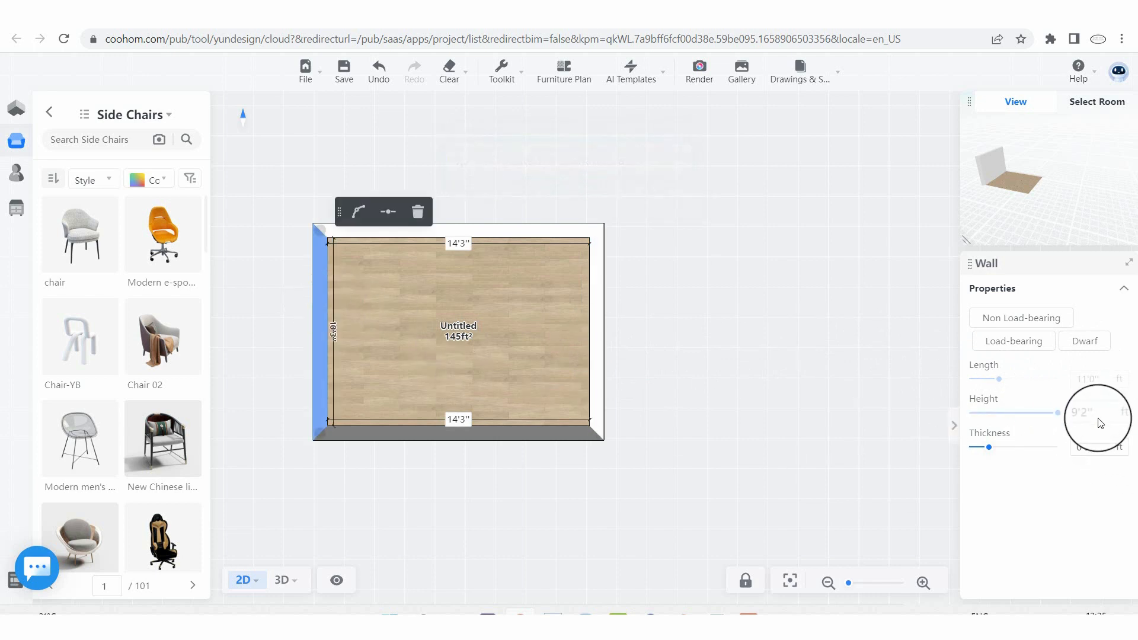
click(1087, 343)
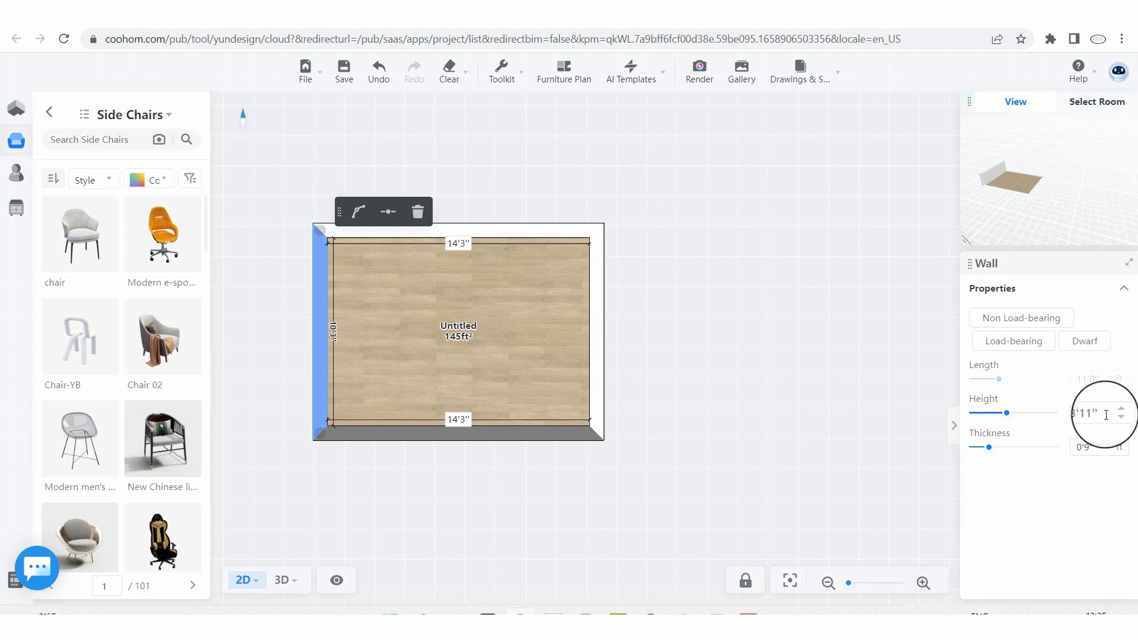
drag(1098, 411, 1061, 425)
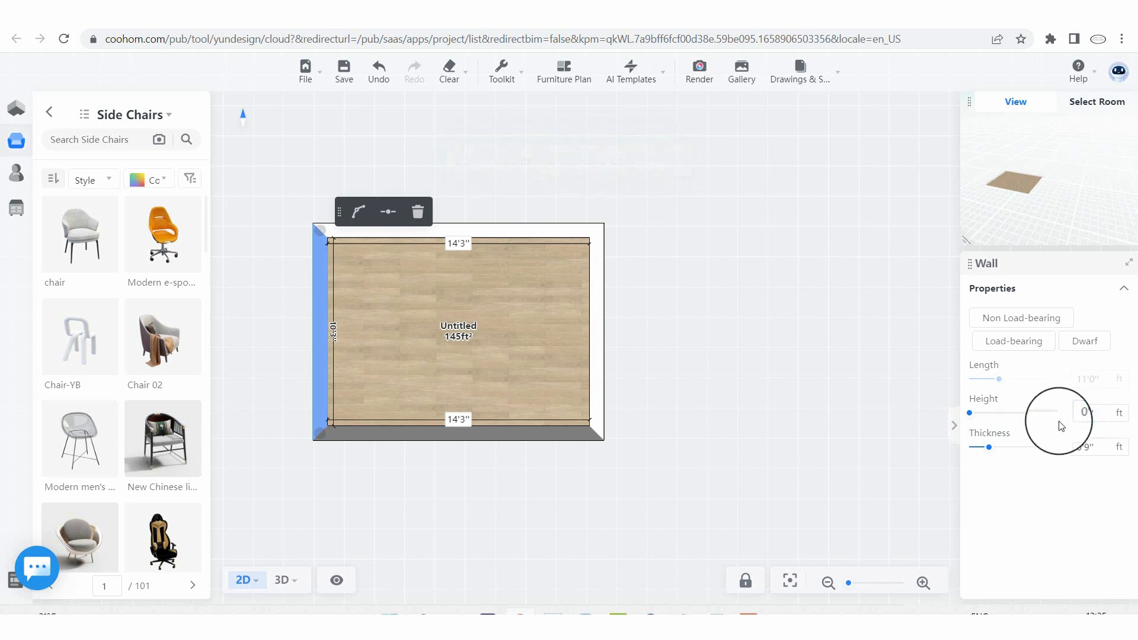
Make the plan's lower wall a dwarf wall and set its height to 0
click(564, 436)
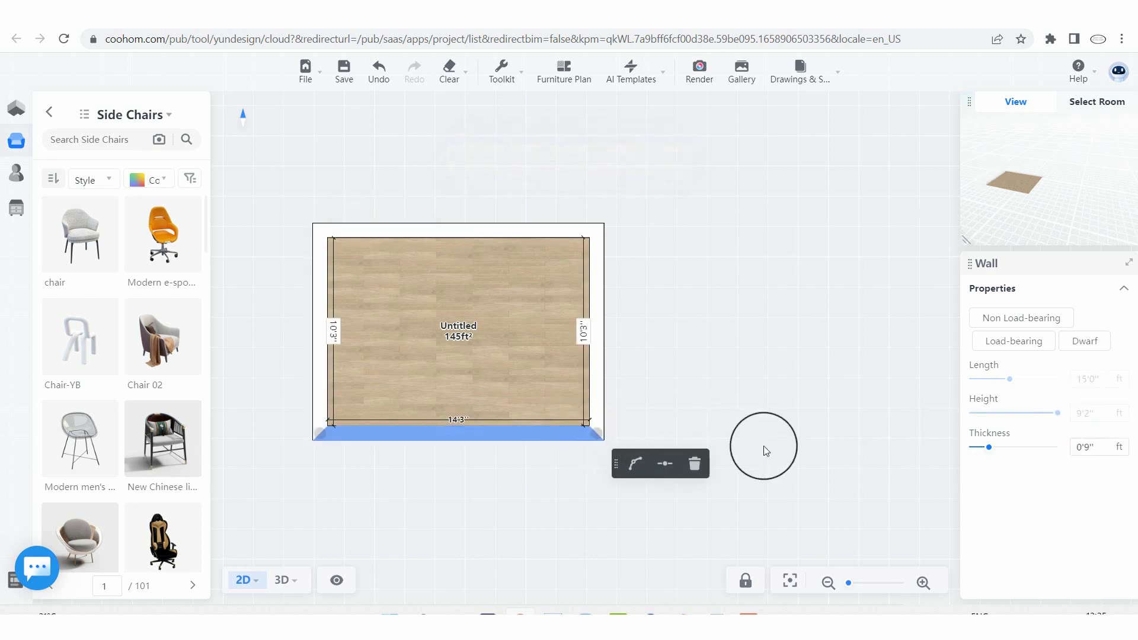
click(1085, 342)
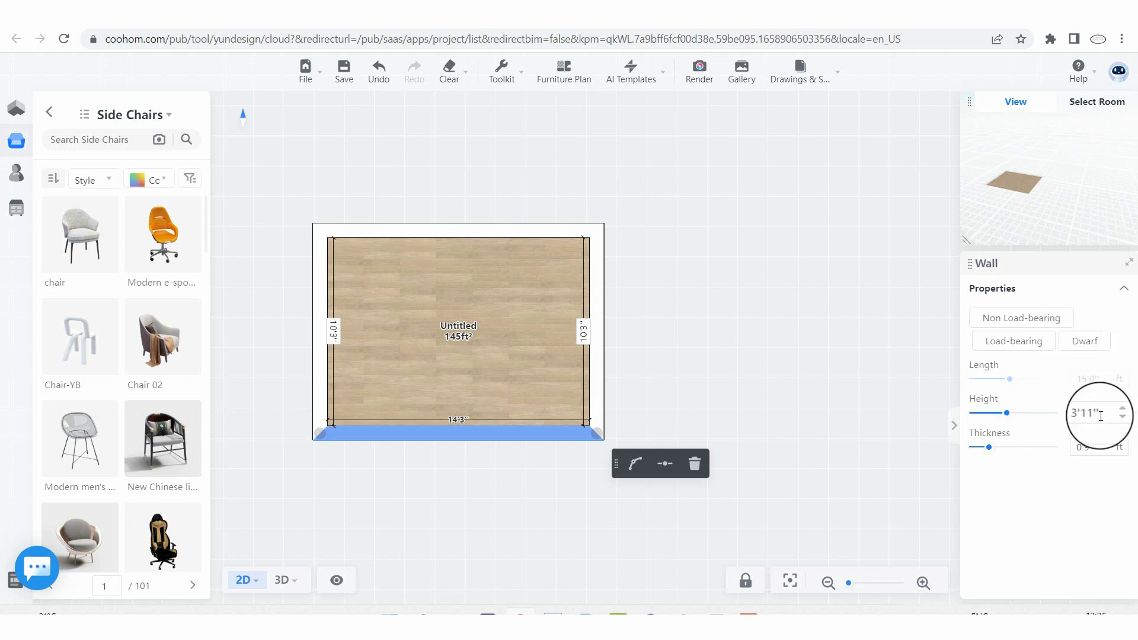
drag(1101, 415, 1050, 421)
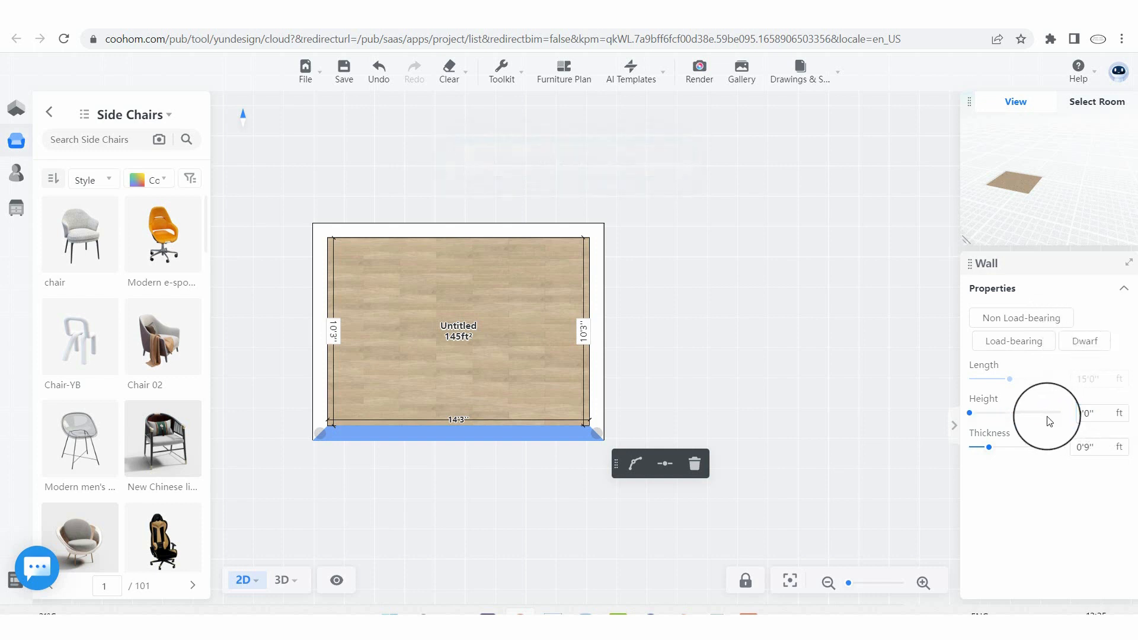
Examine the wall-less floor in 3D from a lower angle, and return to the 2D floor plan
mouse_move(295, 568)
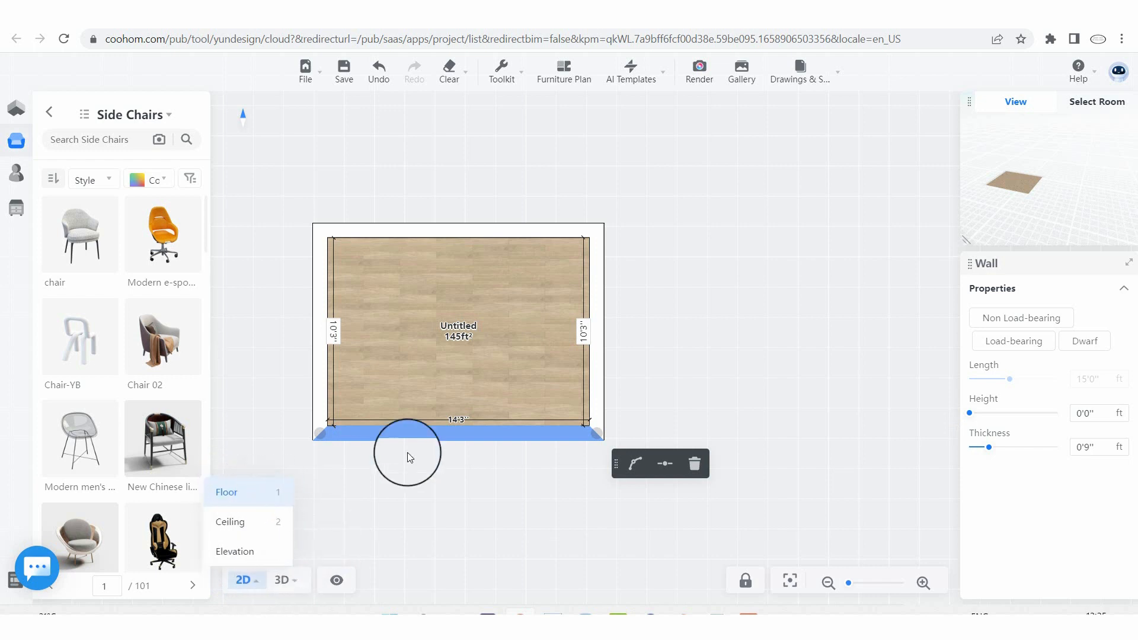
scroll(479, 356, down, 2)
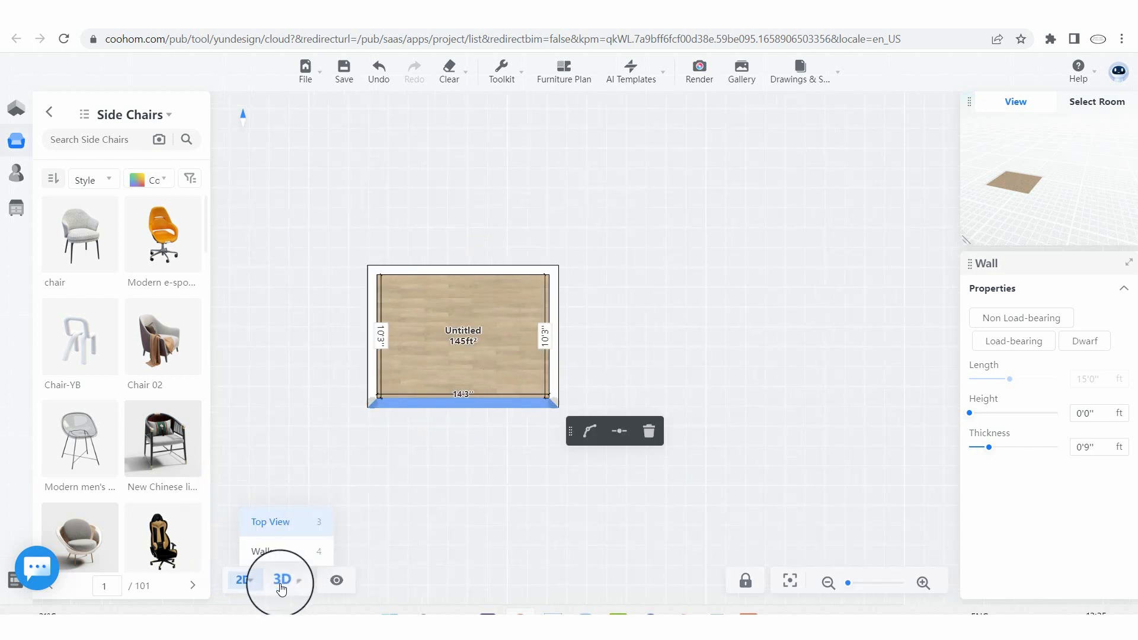
click(267, 522)
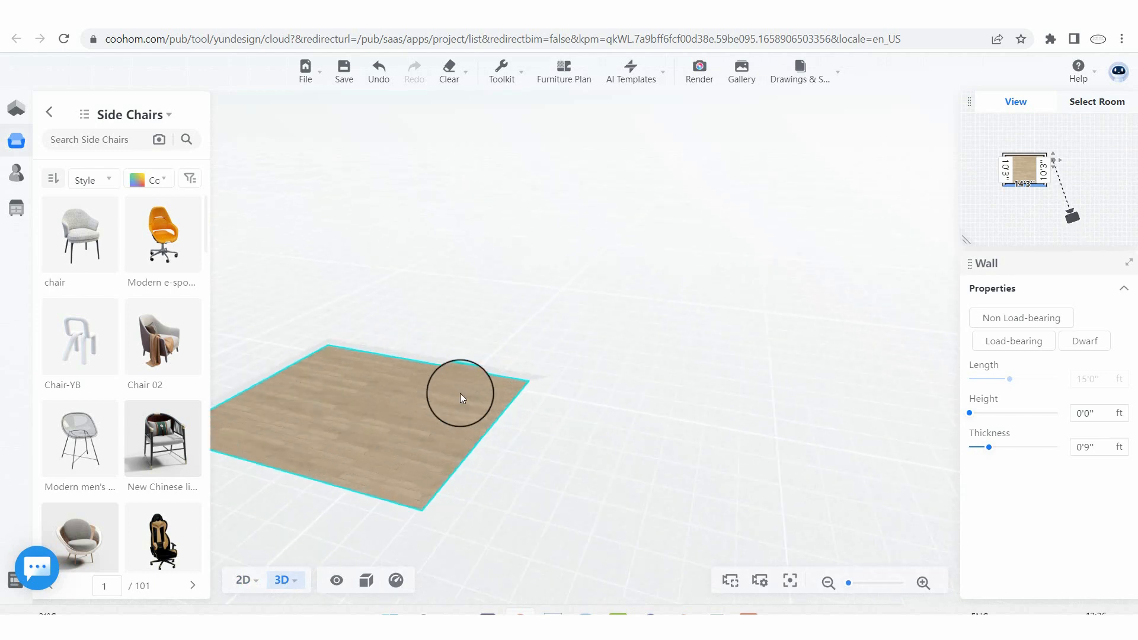
scroll(460, 393, up, 1)
scroll(699, 389, down, 5)
scroll(369, 409, up, 3)
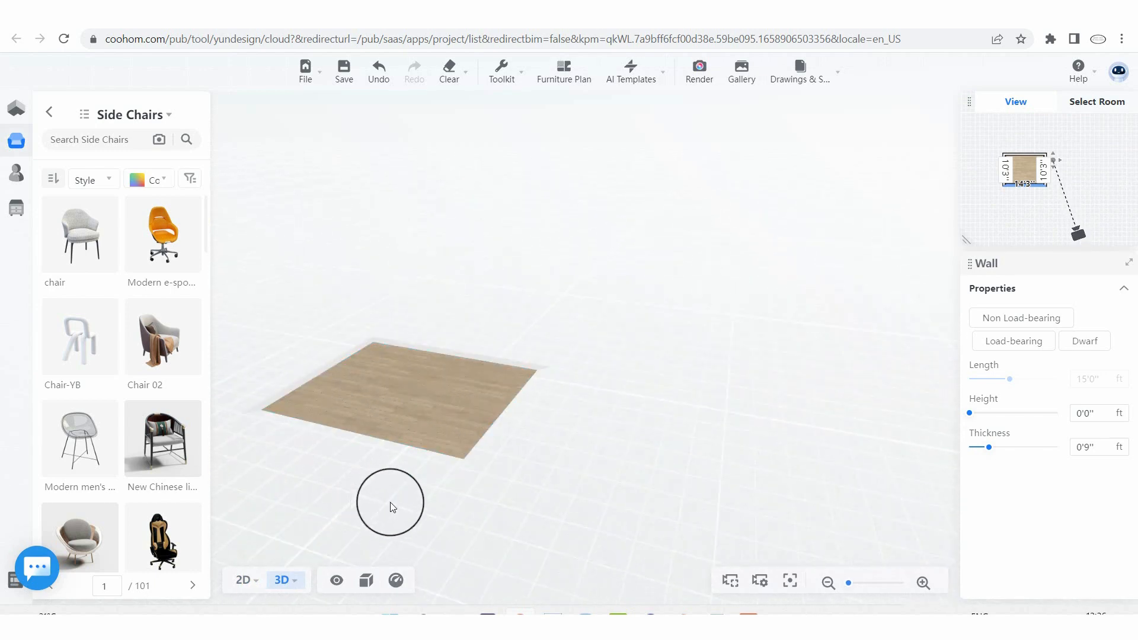
drag(392, 505, 376, 478)
mouse_move(246, 581)
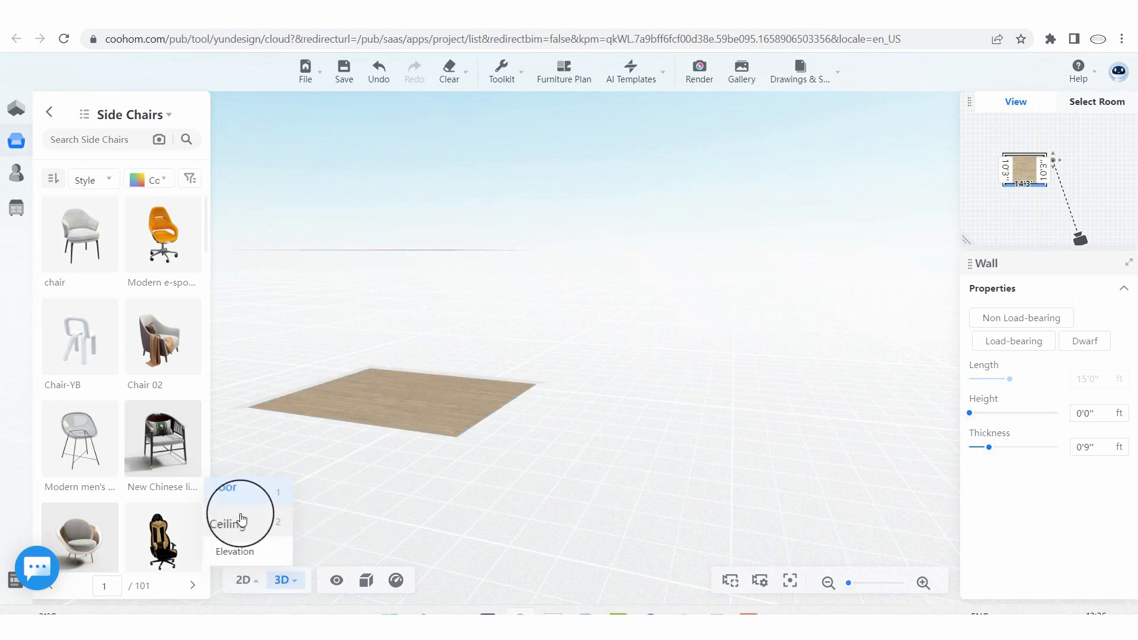
click(225, 488)
scroll(440, 296, up, 3)
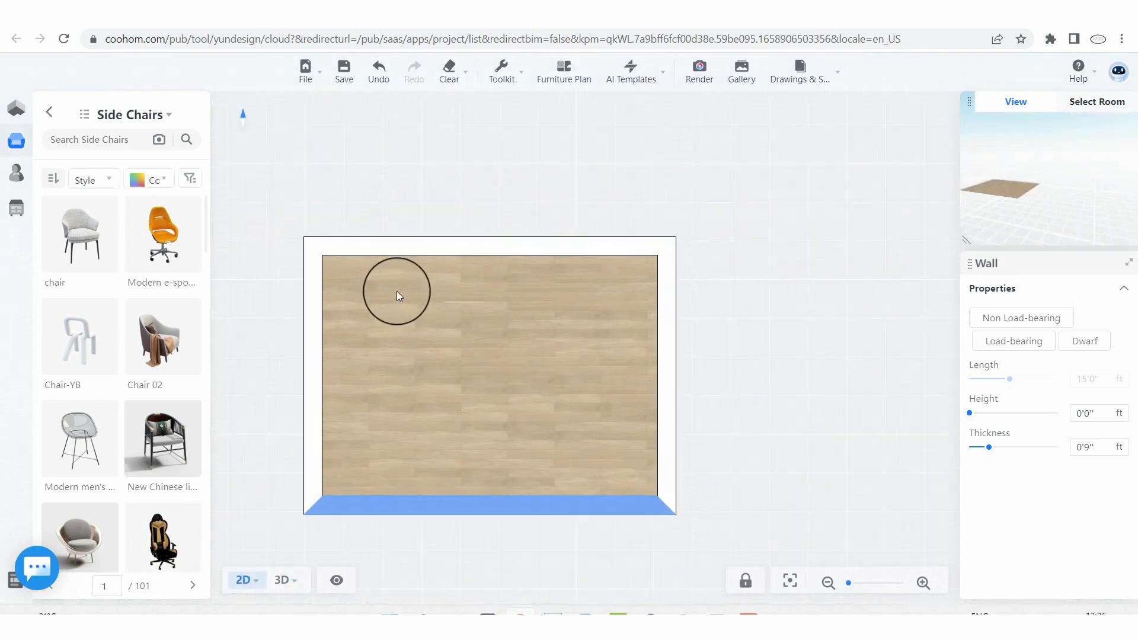
scroll(346, 338, down, 2)
scroll(300, 370, up, 2)
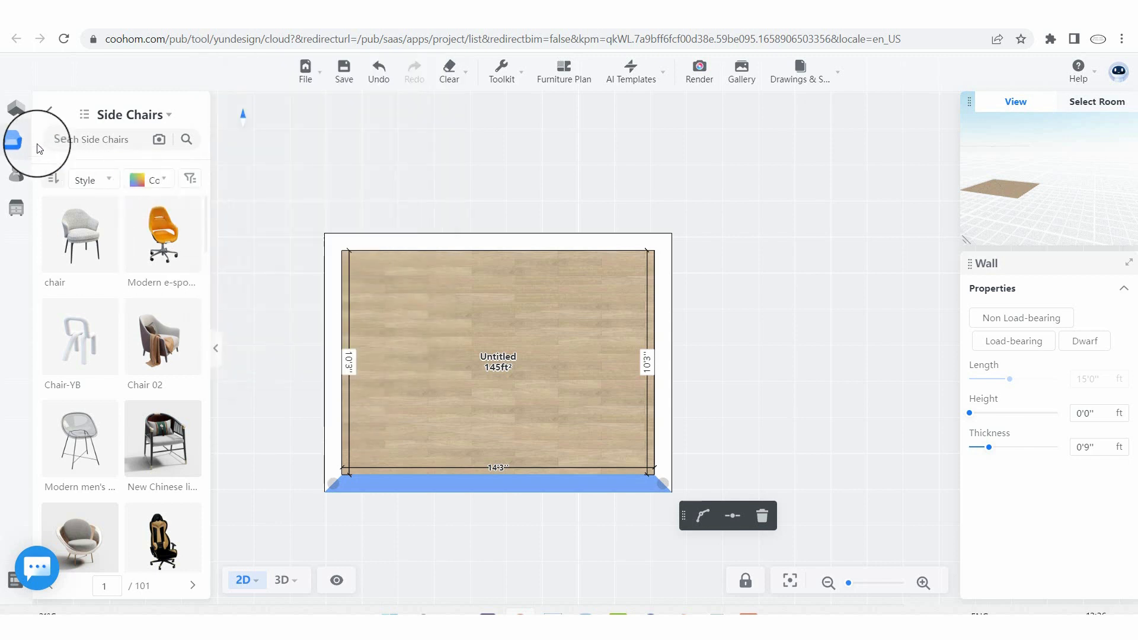
Open the Custom Furniture environment from the advanced tools
mouse_move(20, 109)
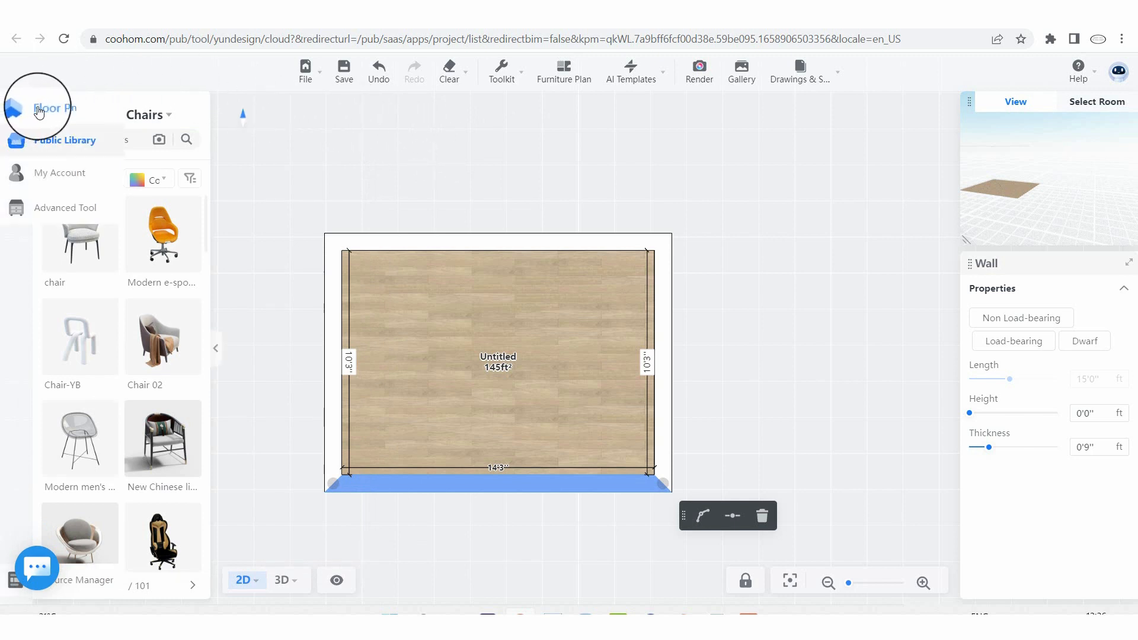
click(57, 109)
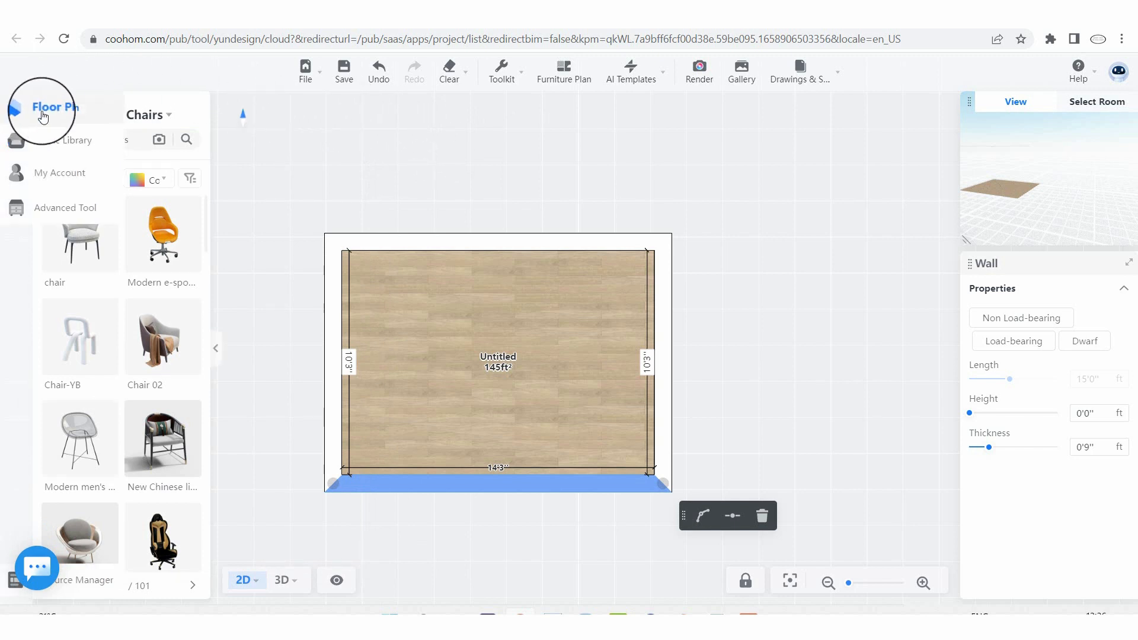
click(55, 210)
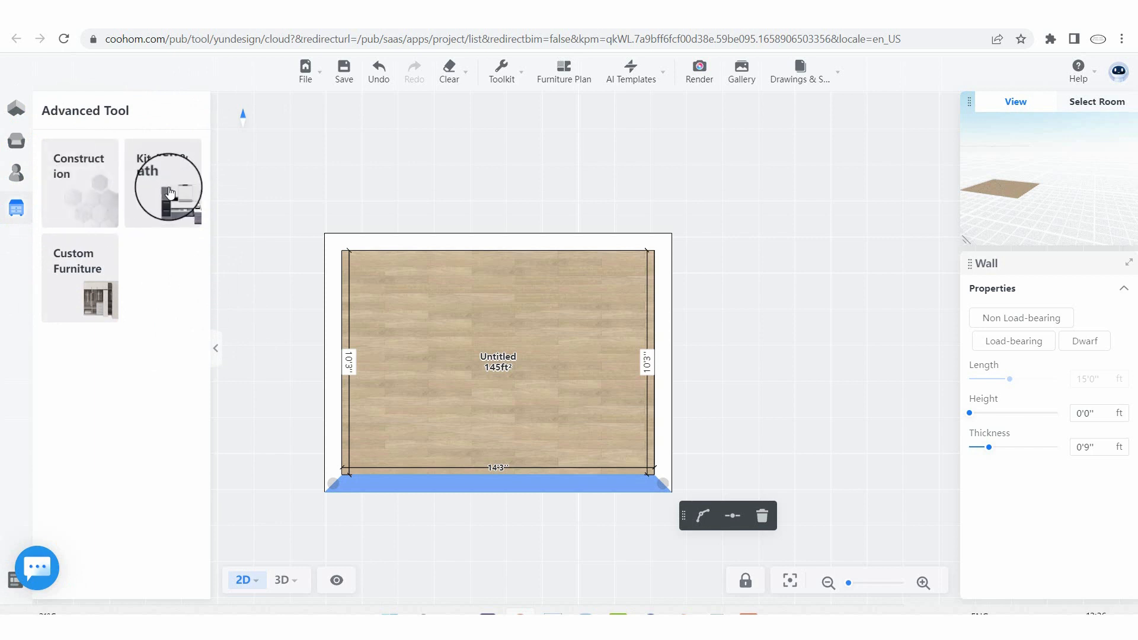
click(78, 267)
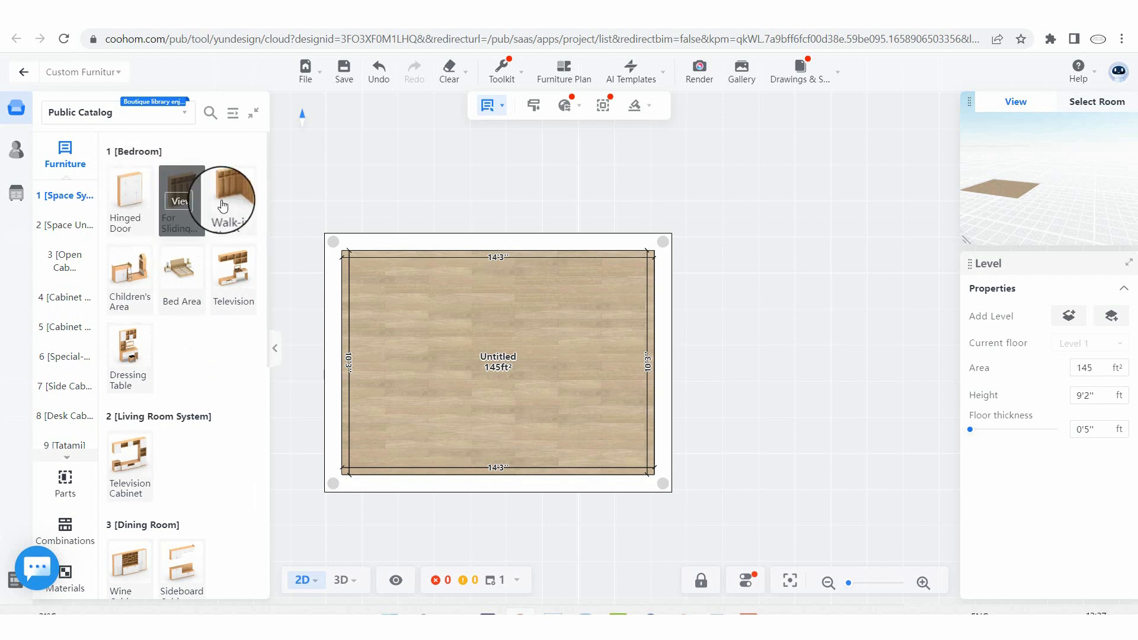
Place the Door Area07R wardrobe from the Bedroom Hinged Door models along the wall on the plan's left side
click(132, 202)
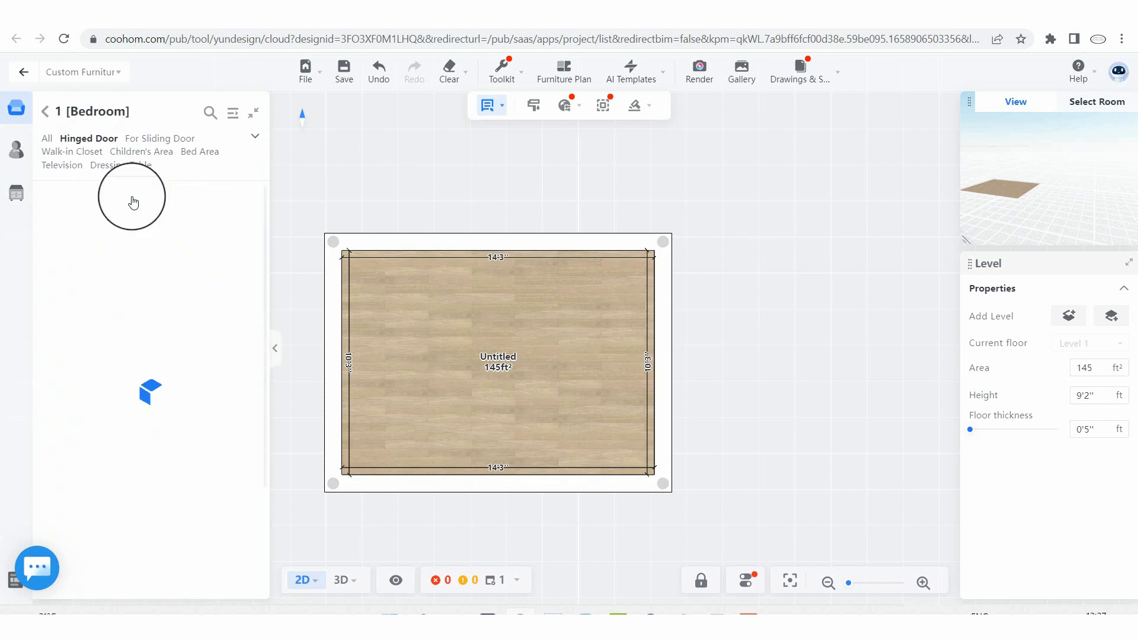
scroll(189, 314, down, 4)
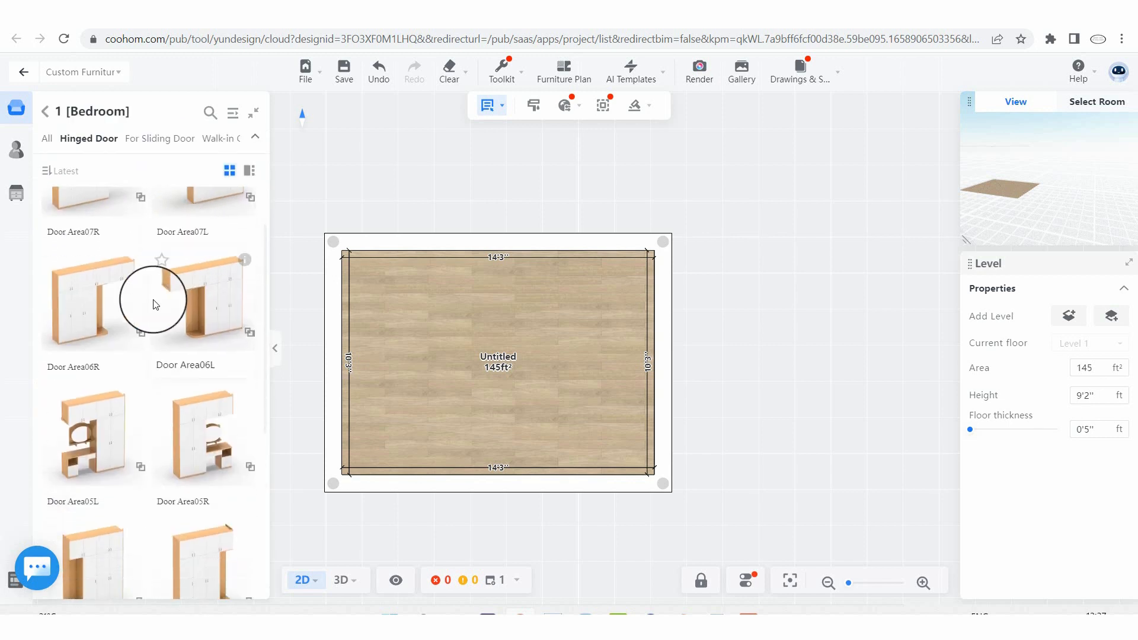
scroll(154, 315, up, 3)
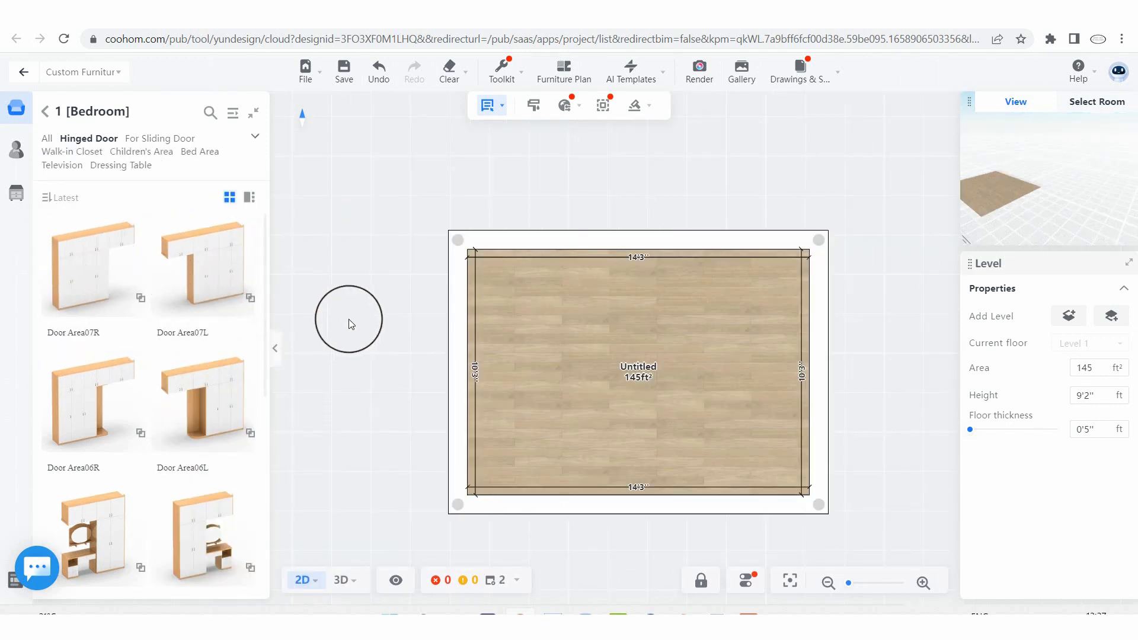
click(468, 354)
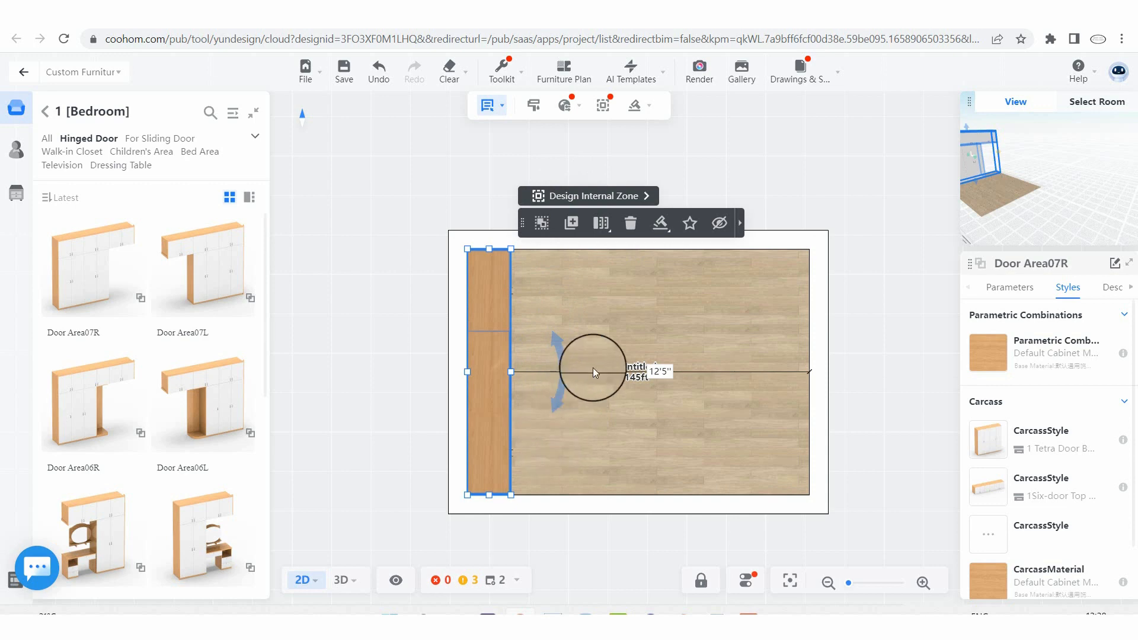
Examine the placed wardrobe in 3D from the front at close range
drag(638, 443, 605, 437)
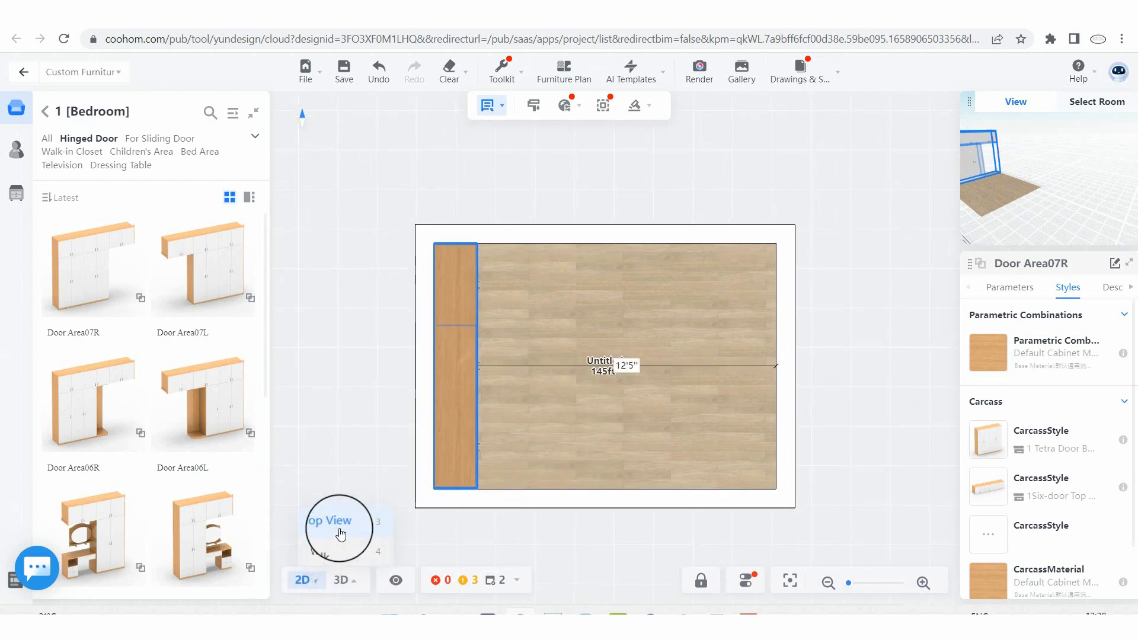
click(345, 580)
scroll(512, 352, down, 1)
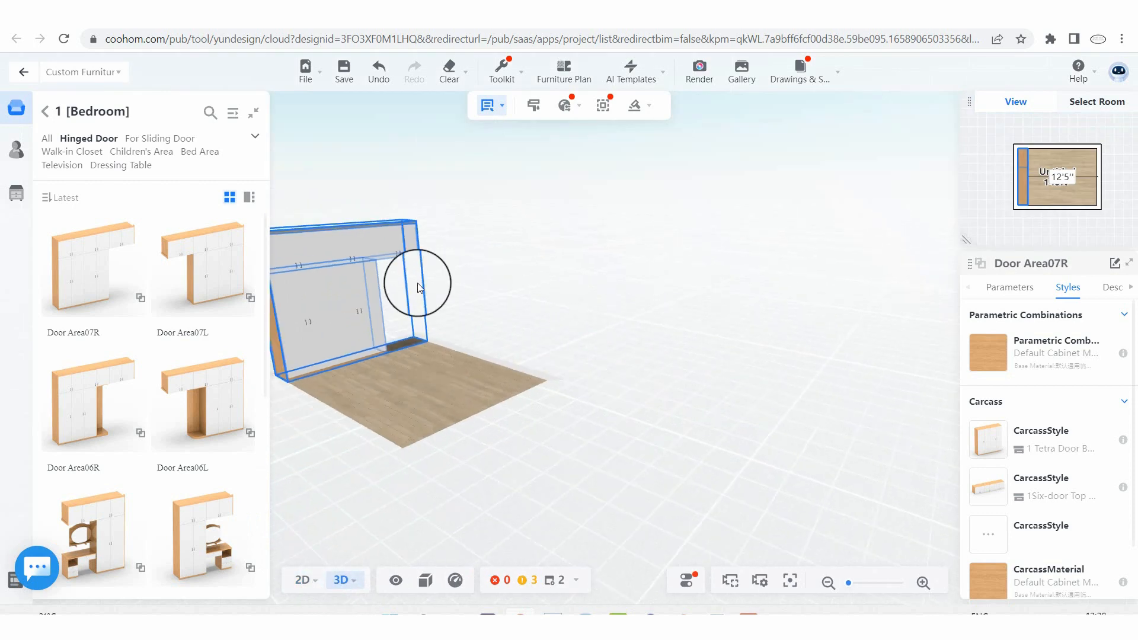
scroll(691, 305, down, 3)
scroll(355, 294, up, 3)
drag(478, 349, 365, 313)
scroll(338, 271, up, 3)
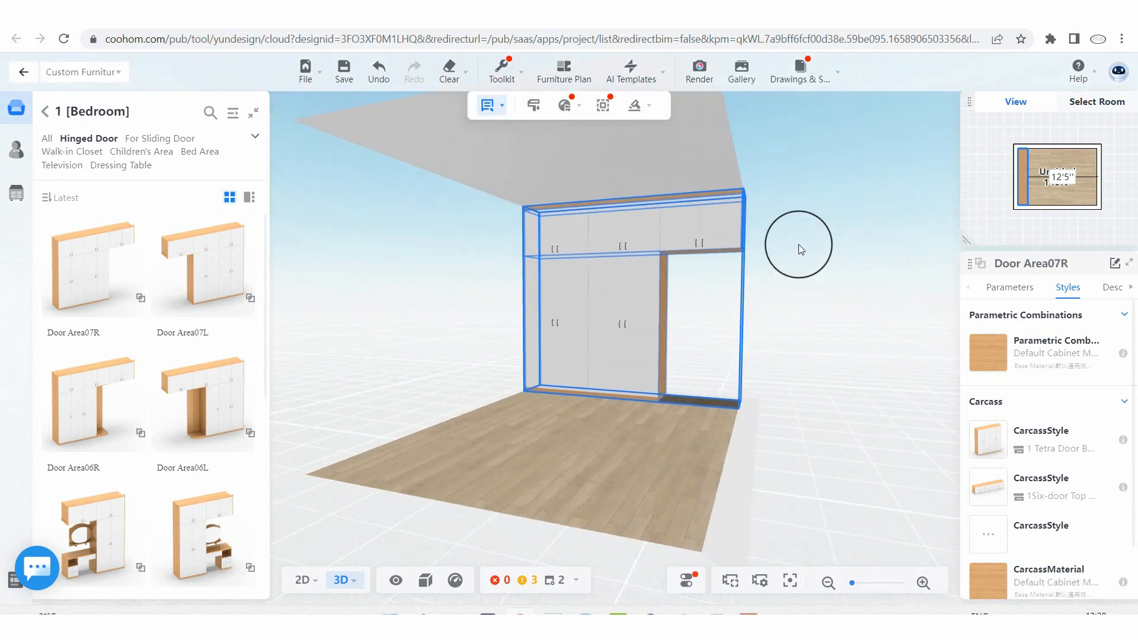
scroll(793, 233, up, 4)
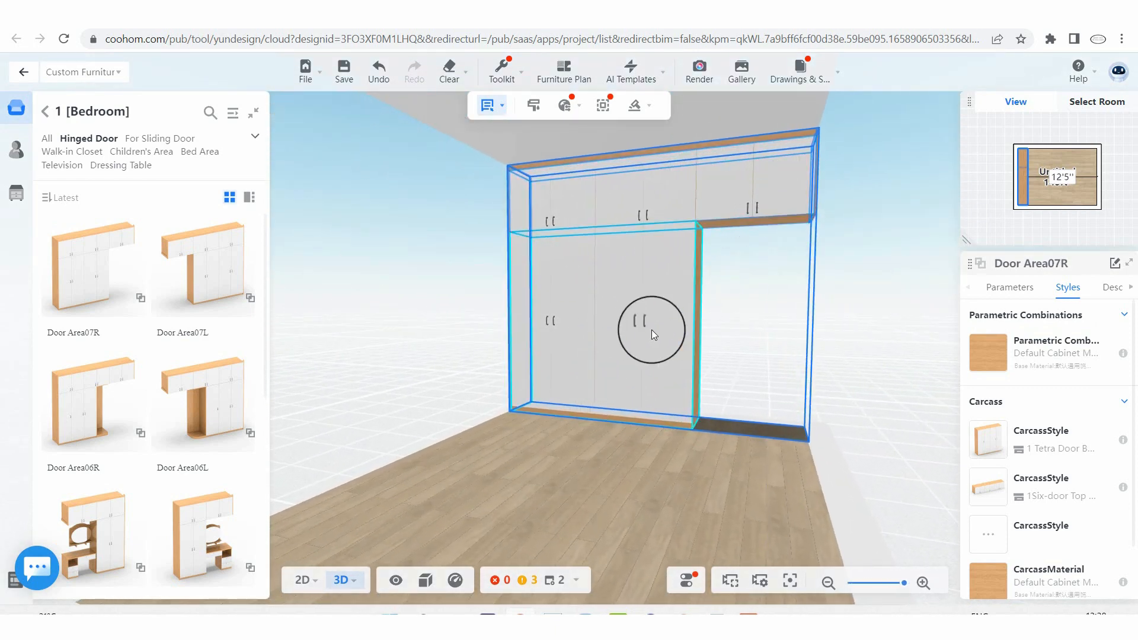
drag(802, 379, 797, 356)
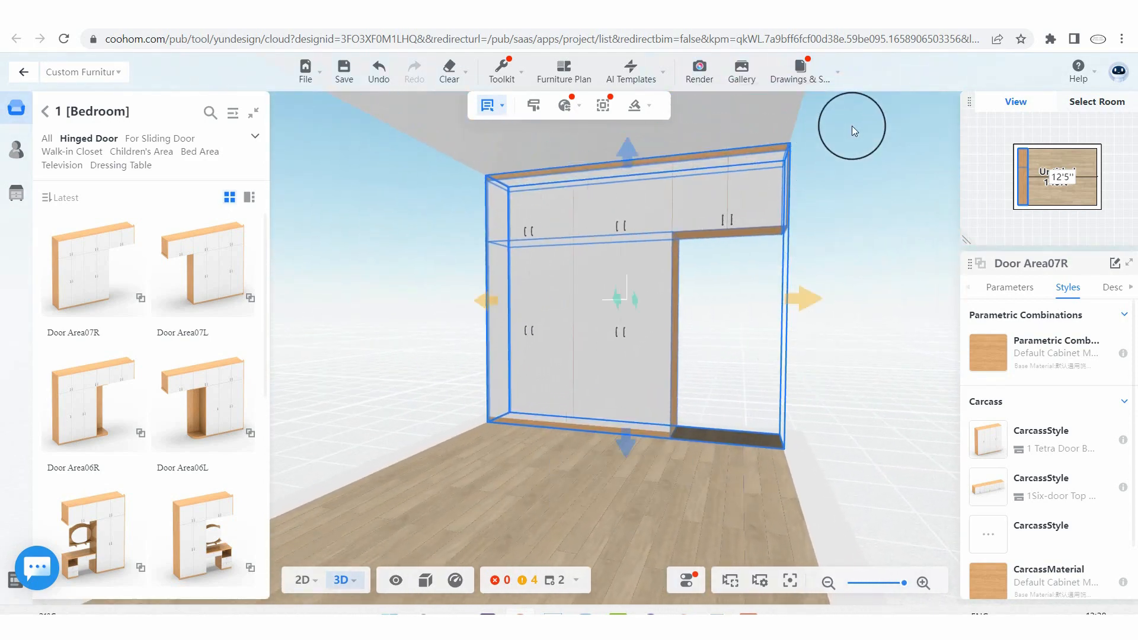
Set the wardrobe's width to 9 ft in its basic parameters, keeping its left side locked
click(860, 212)
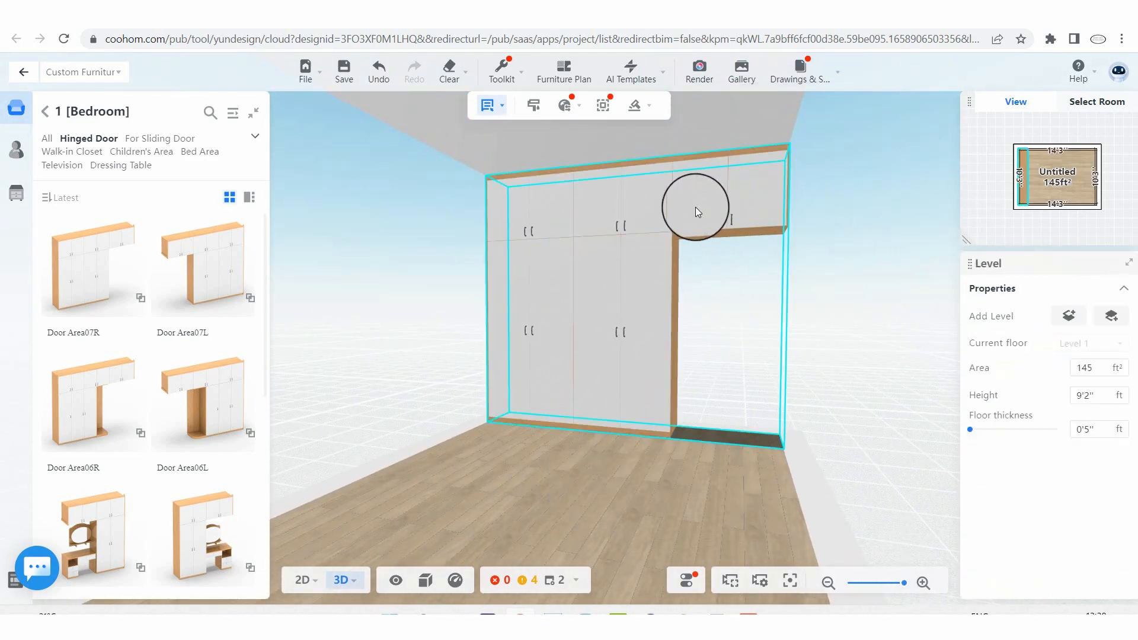
click(652, 216)
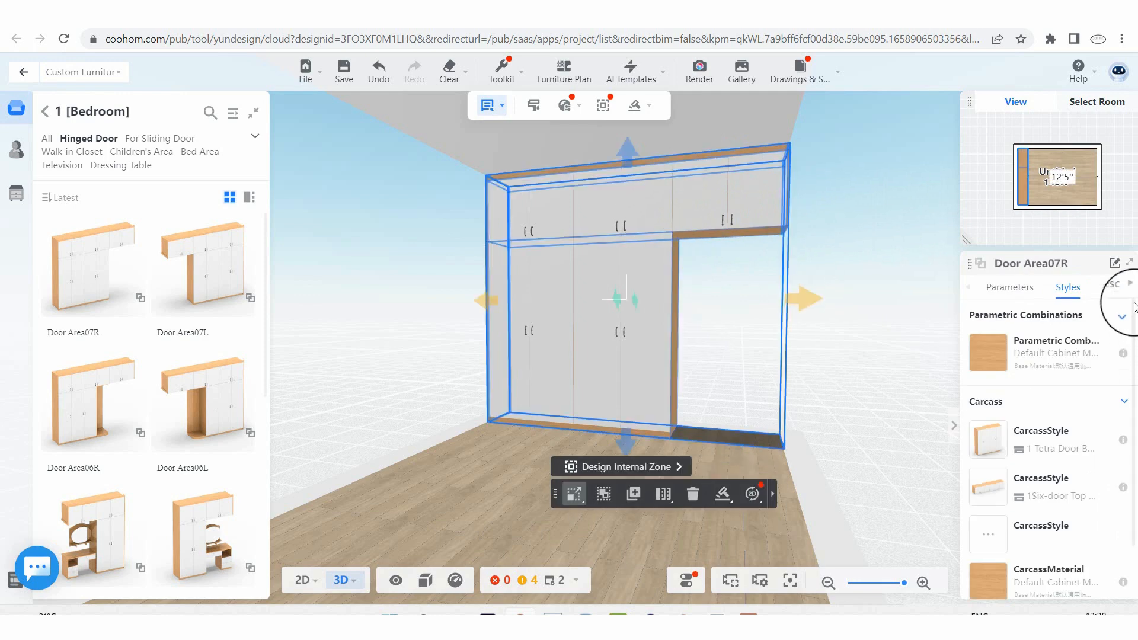
click(1010, 287)
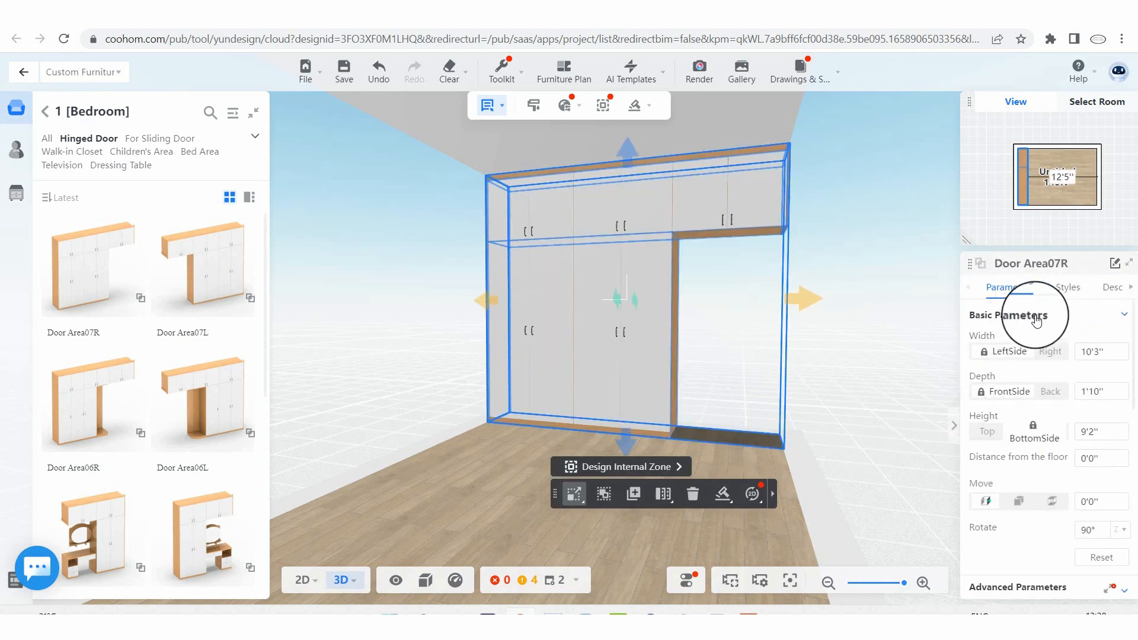
click(1124, 316)
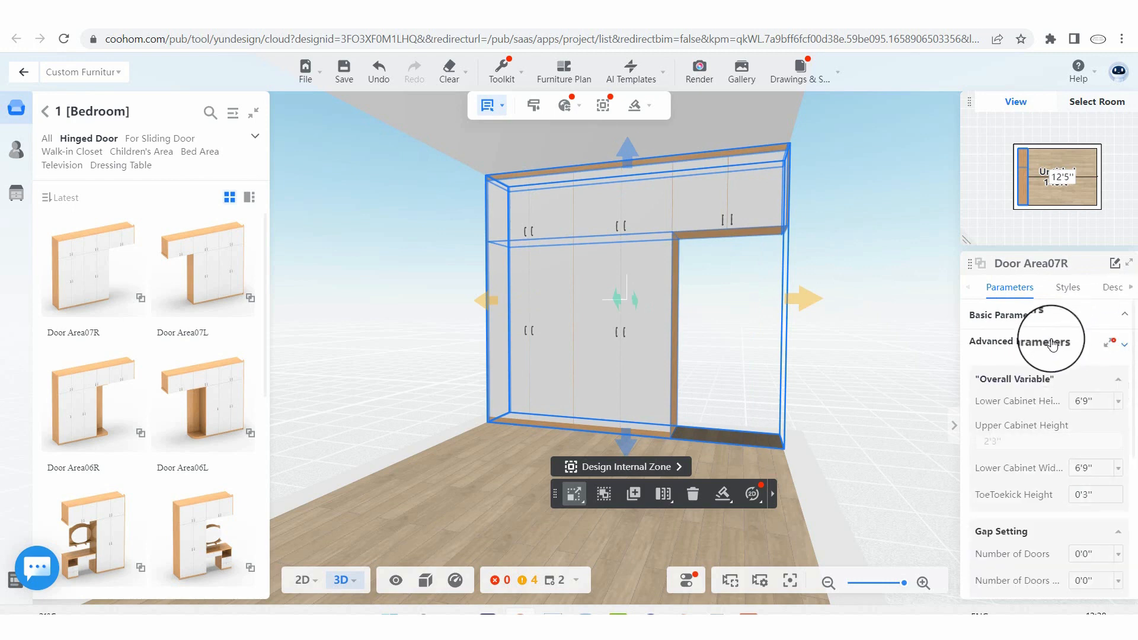
click(1125, 347)
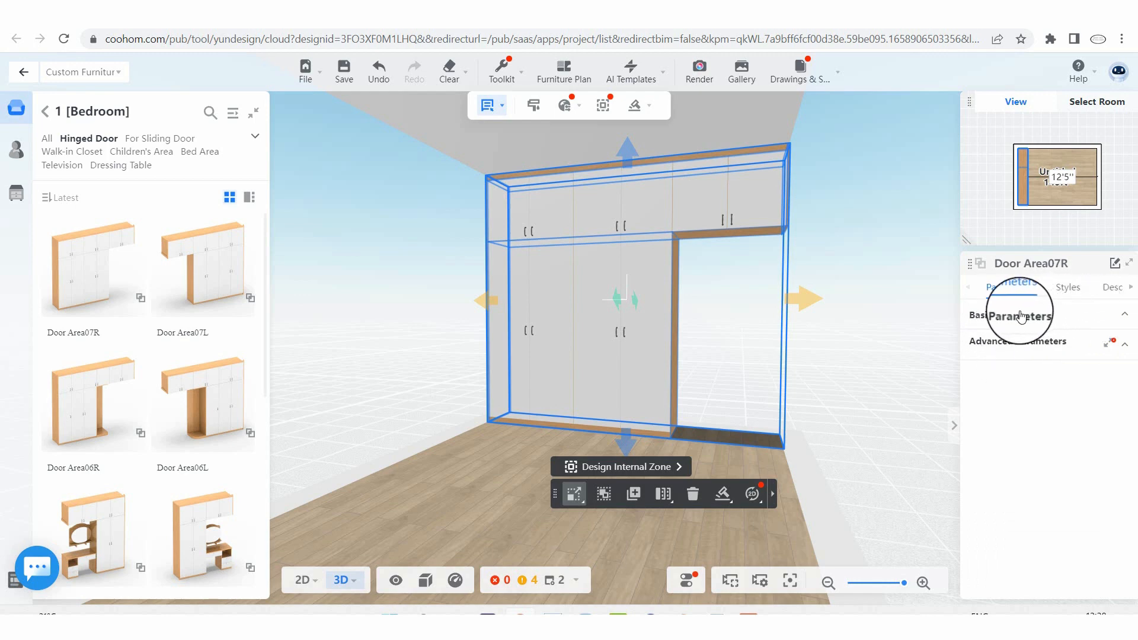
click(1019, 316)
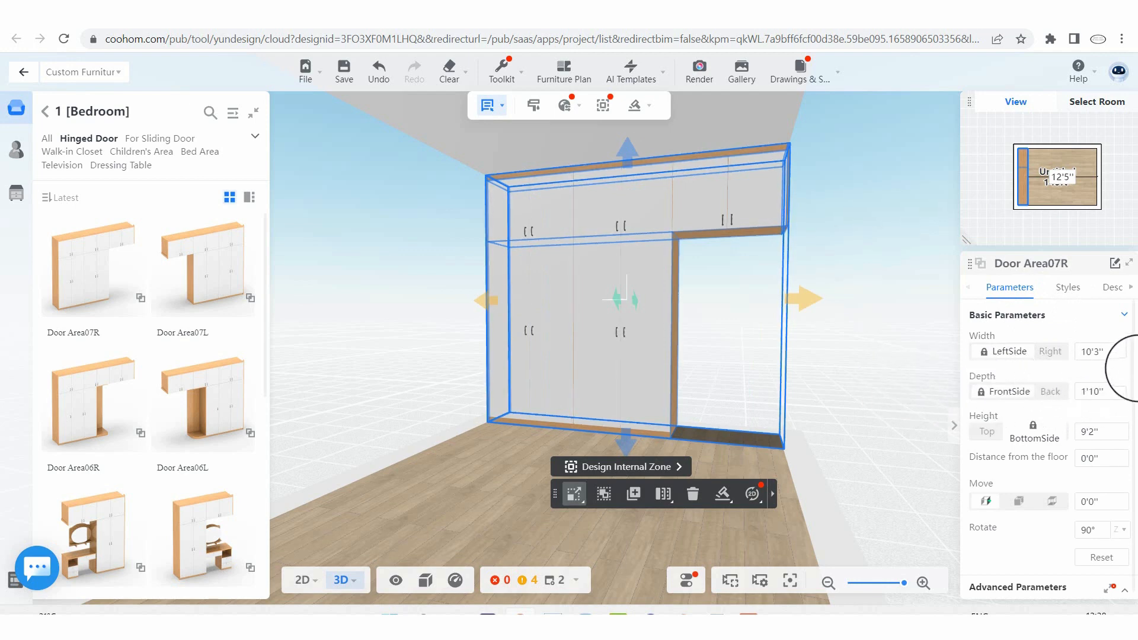
double_click(1085, 353)
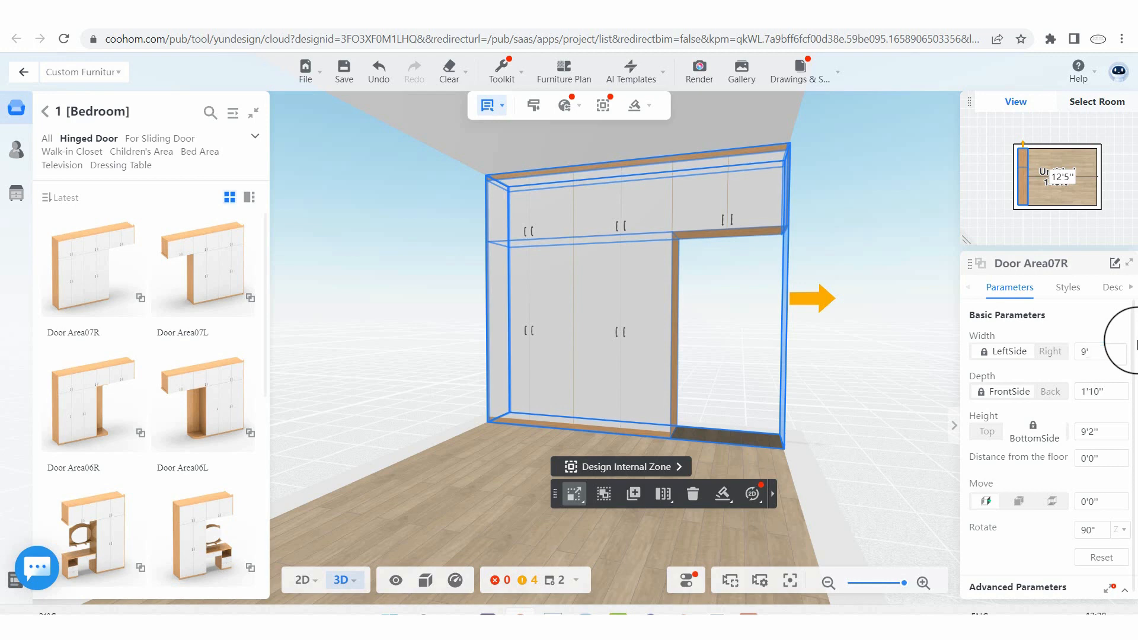
key(Return)
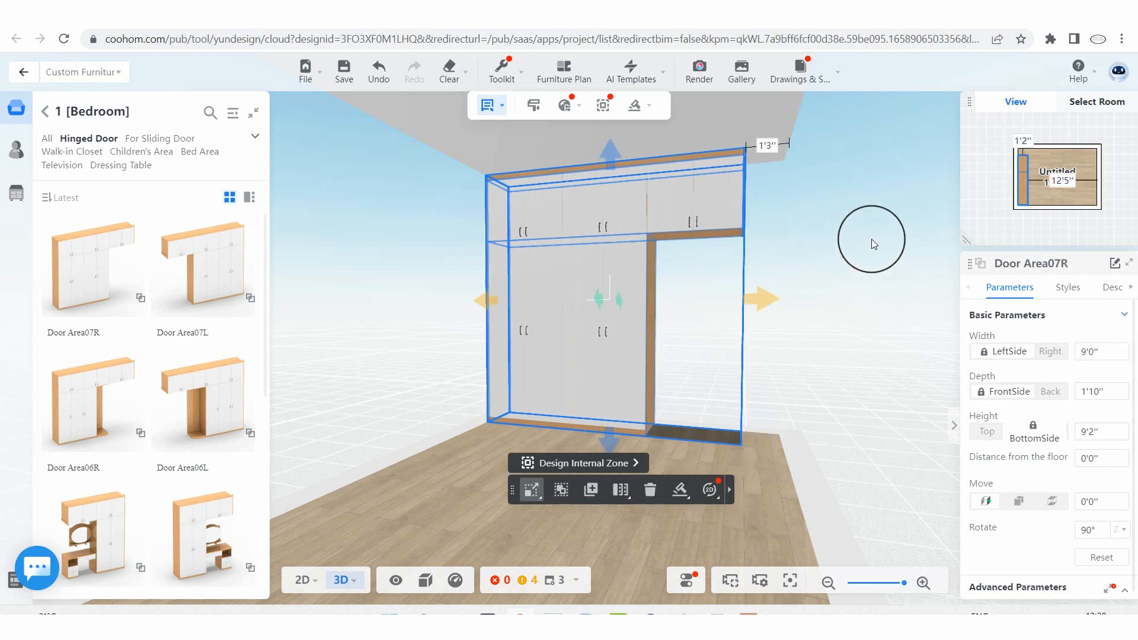
Examine the resized wardrobe in 3D from another angle, and clear its selection
click(740, 413)
click(749, 271)
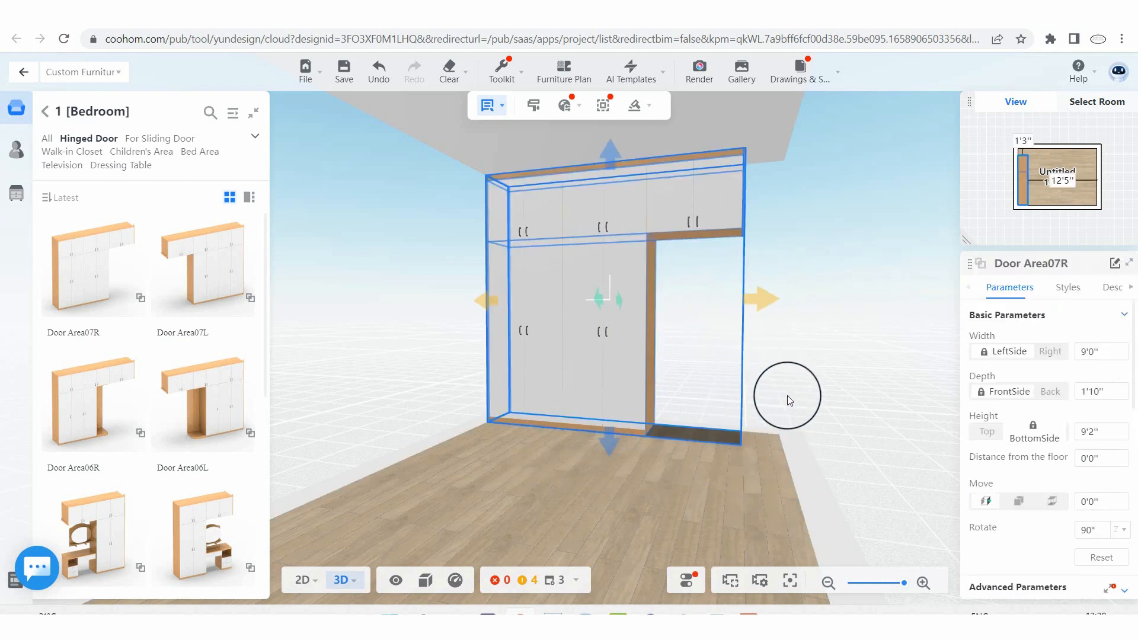
drag(787, 398, 830, 437)
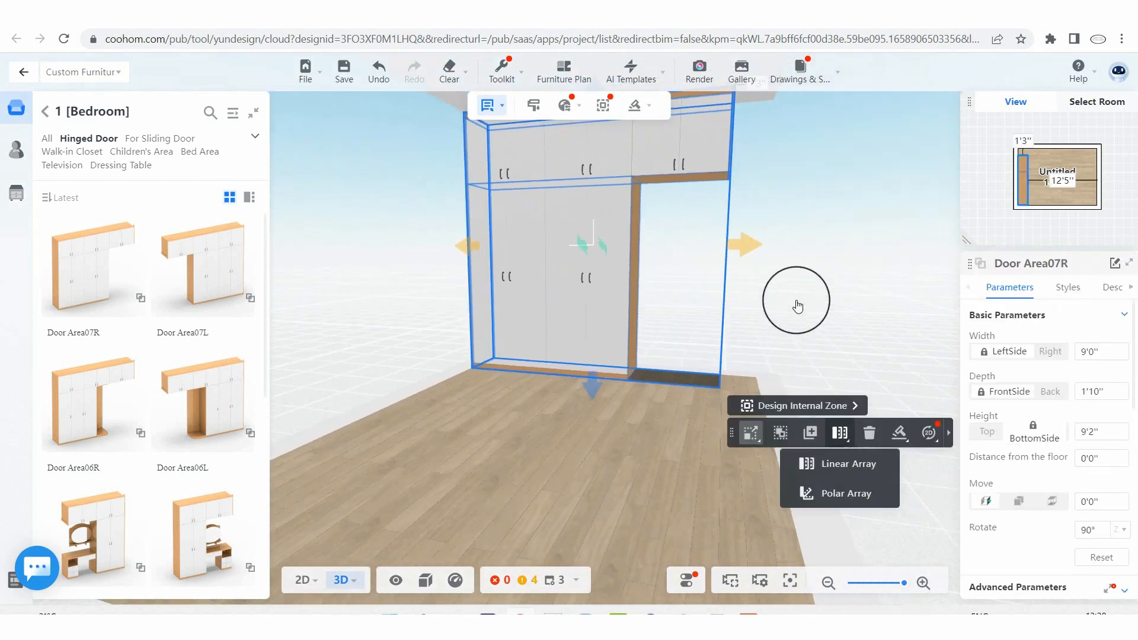
click(1104, 352)
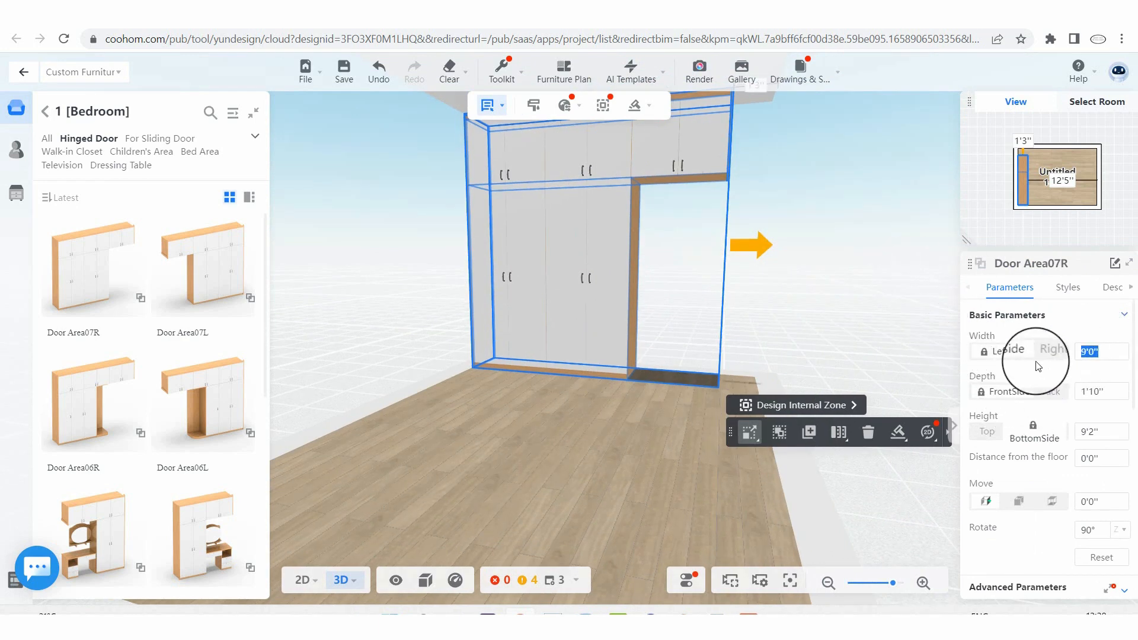
click(817, 295)
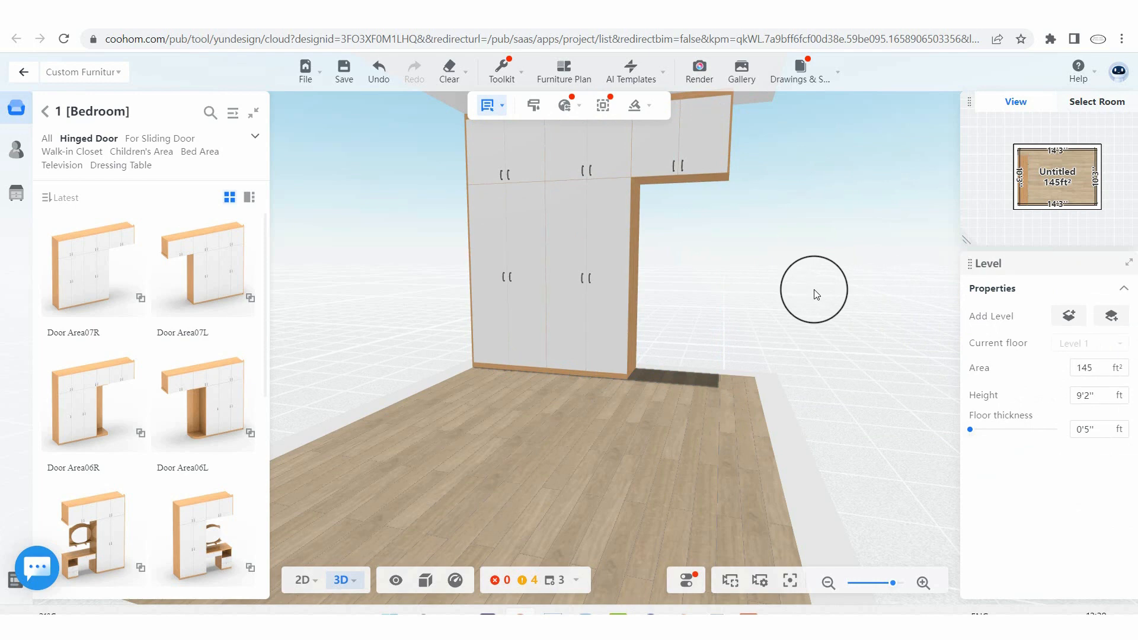
Undo the last width change and set the wardrobe's width to 9 ft with its right side locked
key(ctrl+z)
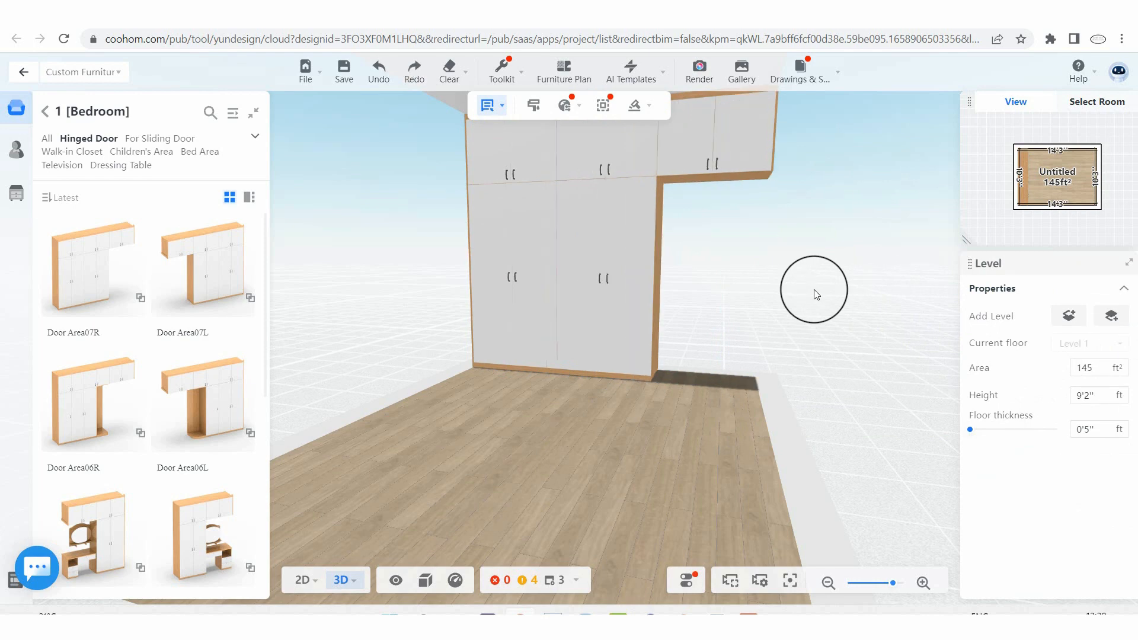
click(739, 134)
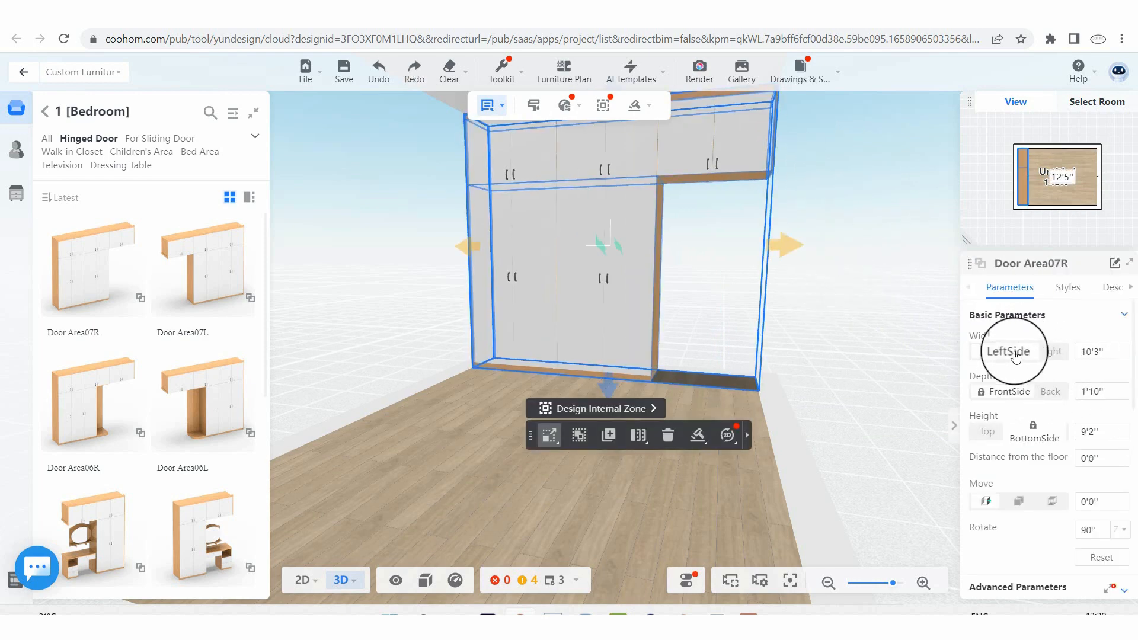
click(1050, 352)
drag(1104, 352, 1080, 352)
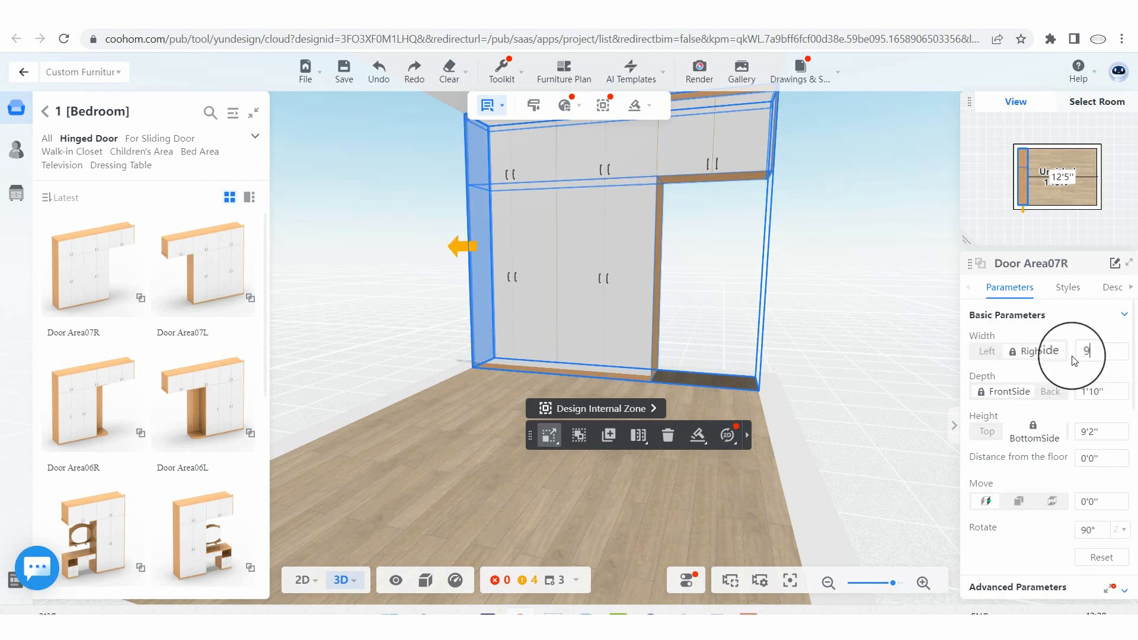
key(Return)
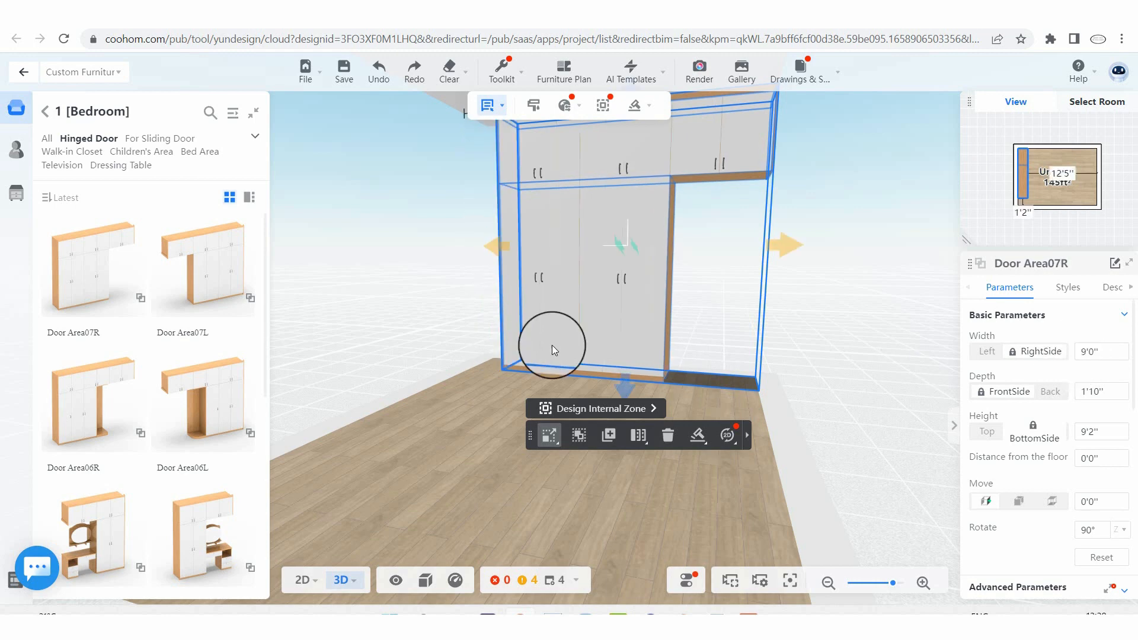
Undo the right-locked width change, and redo the wardrobe's placement if it is undone as well
scroll(458, 328, up, 1)
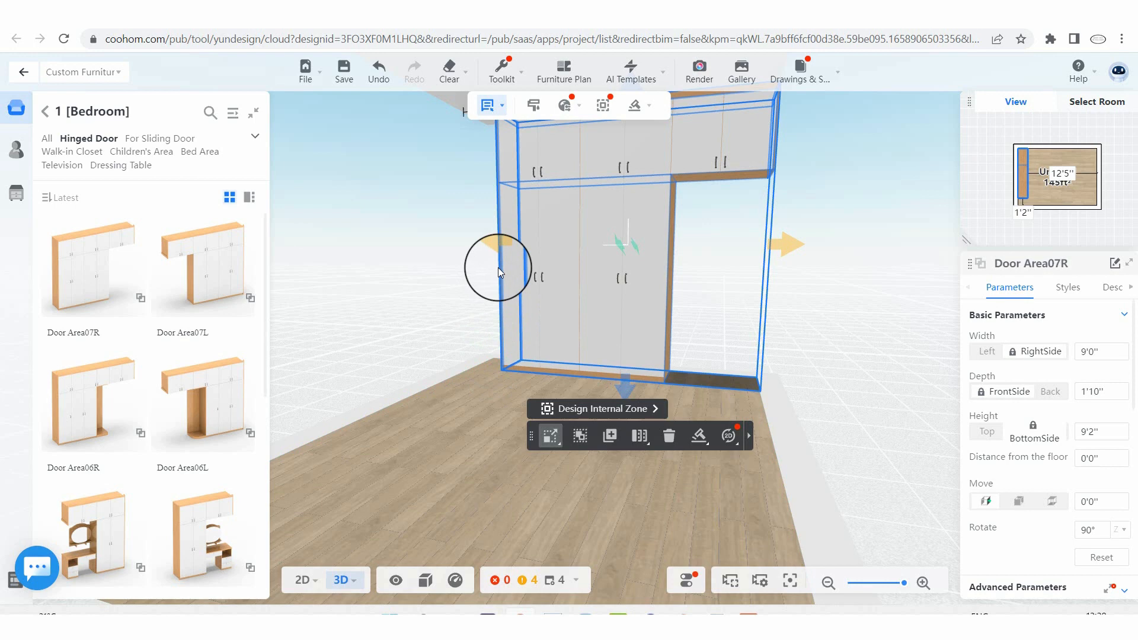
click(1040, 356)
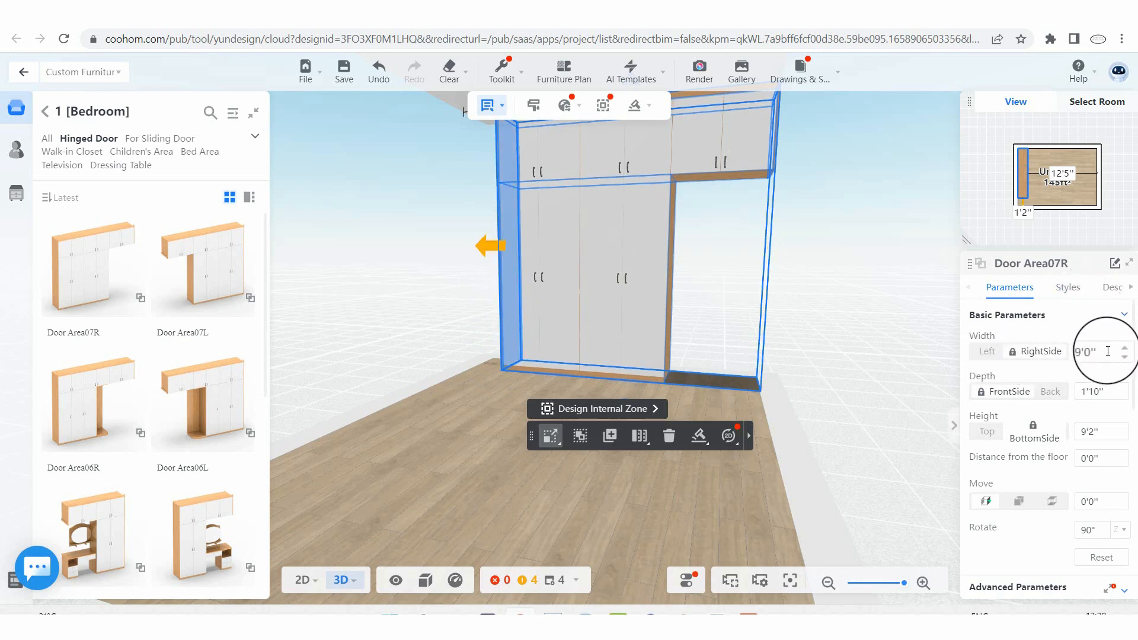
click(1075, 353)
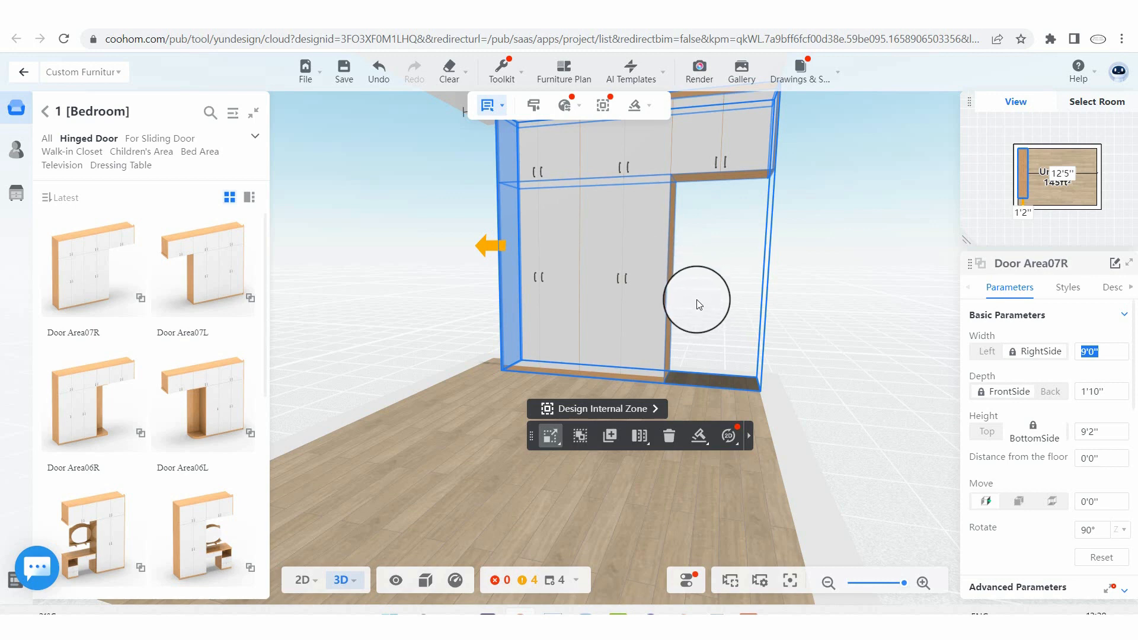
click(658, 277)
click(550, 232)
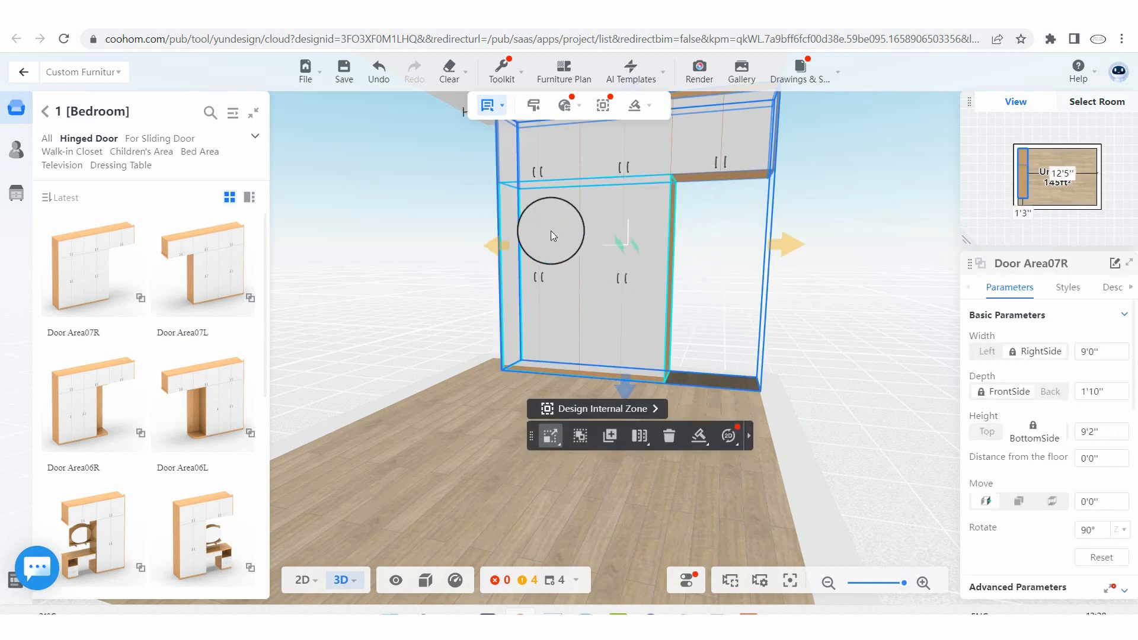
key(ctrl+z)
key(ctrl+z)
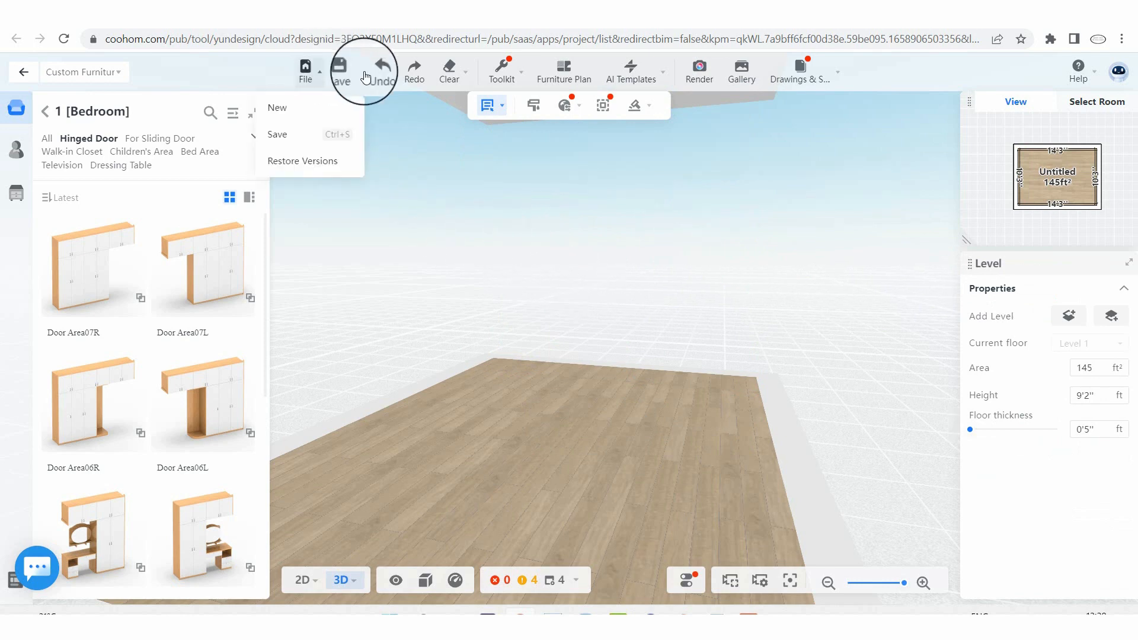
click(415, 72)
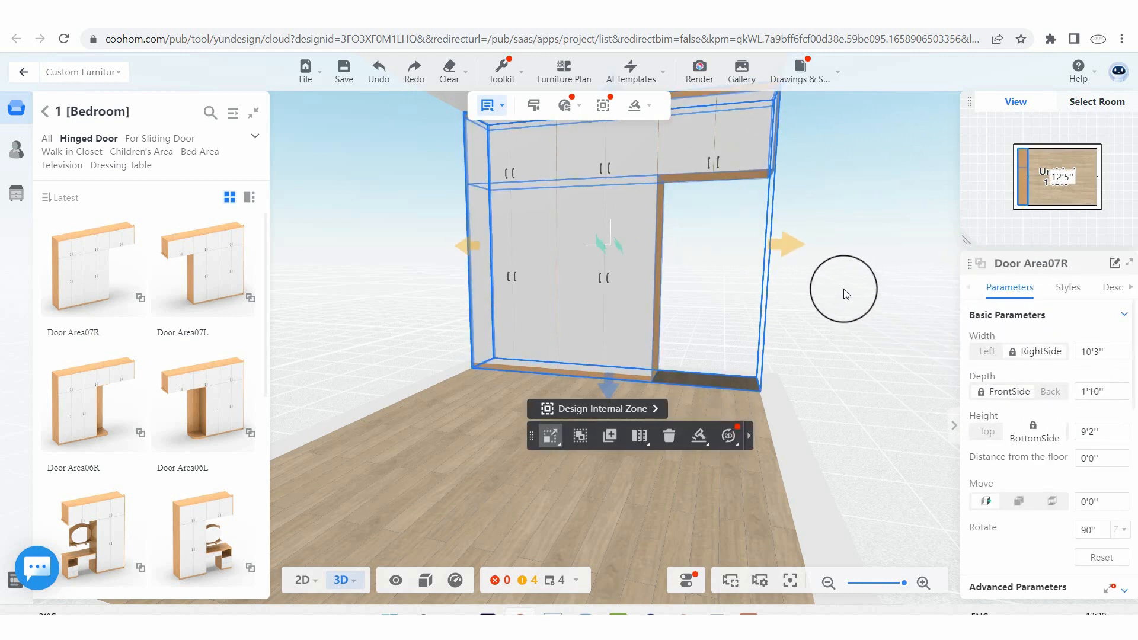
Set the wardrobe's depth to 1 in, keeping its front side locked
click(722, 248)
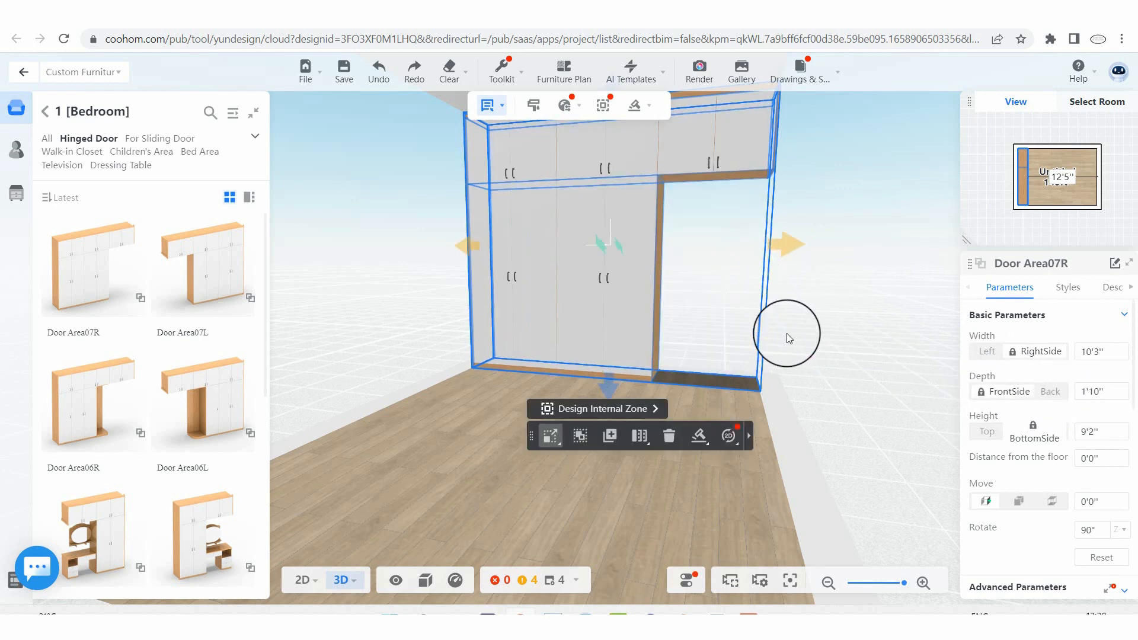
drag(787, 333, 741, 330)
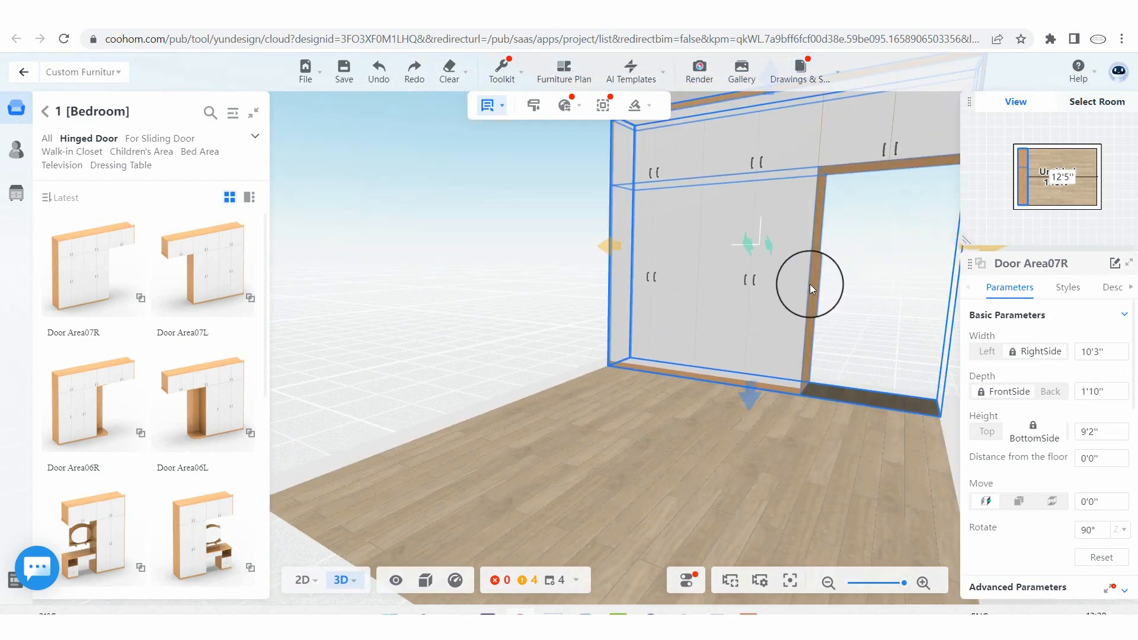
click(802, 255)
drag(692, 344, 503, 340)
scroll(856, 250, up, 3)
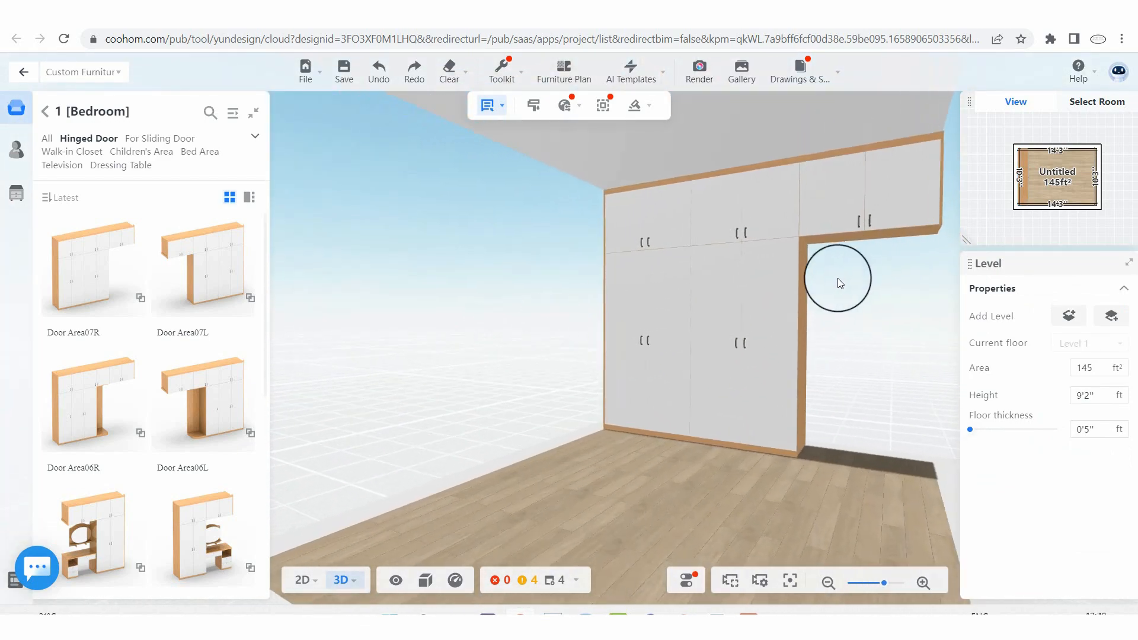
click(857, 342)
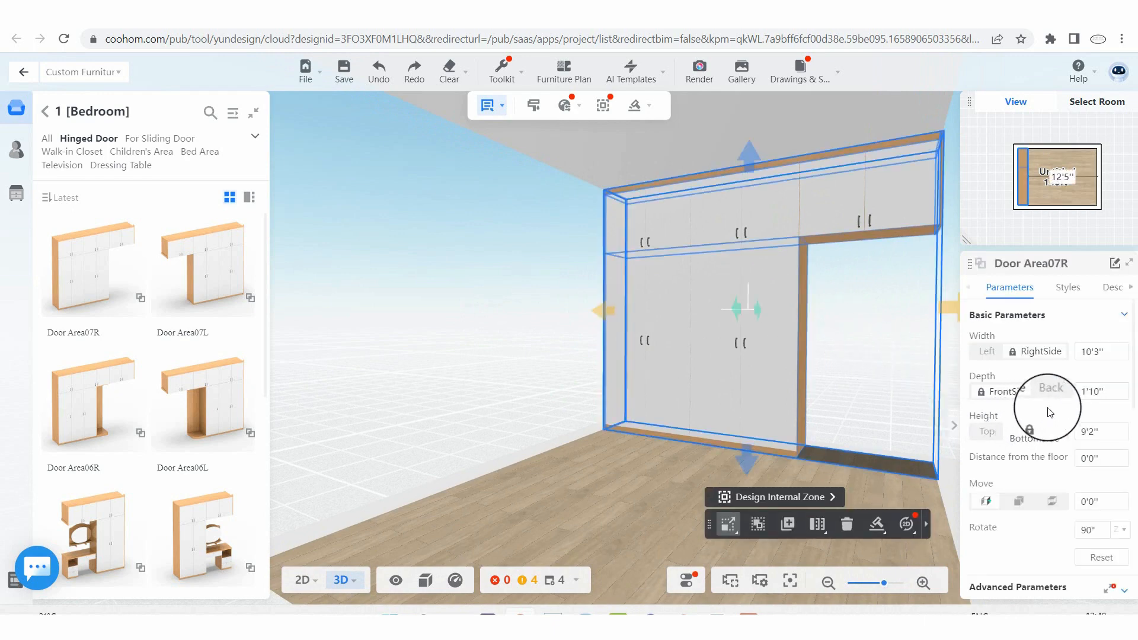
click(1109, 389)
double_click(1110, 391)
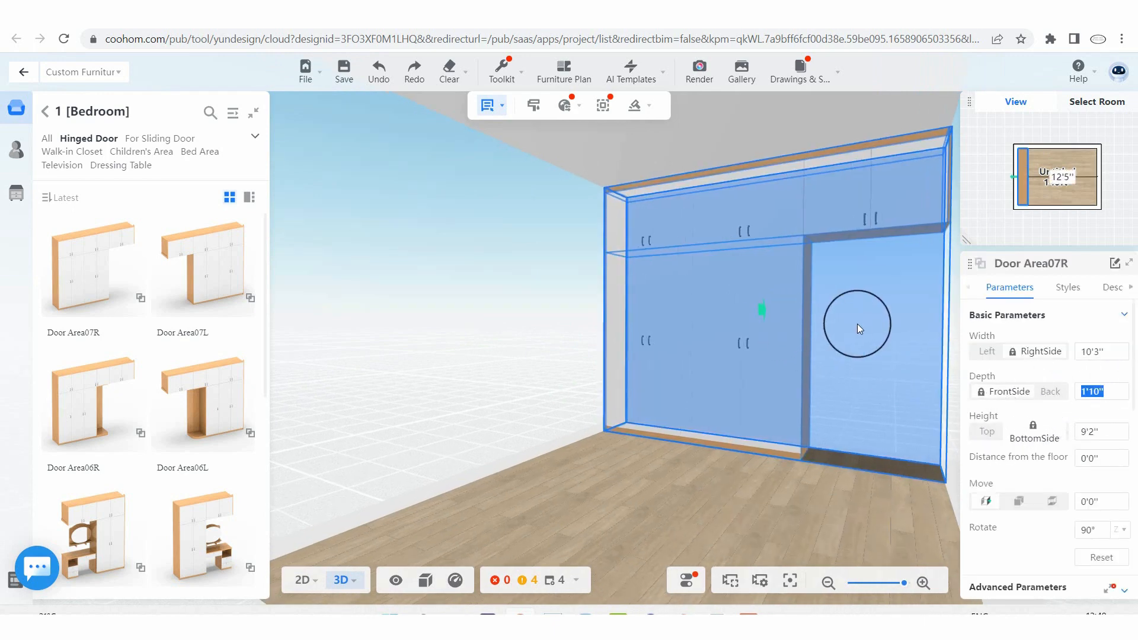
click(1101, 423)
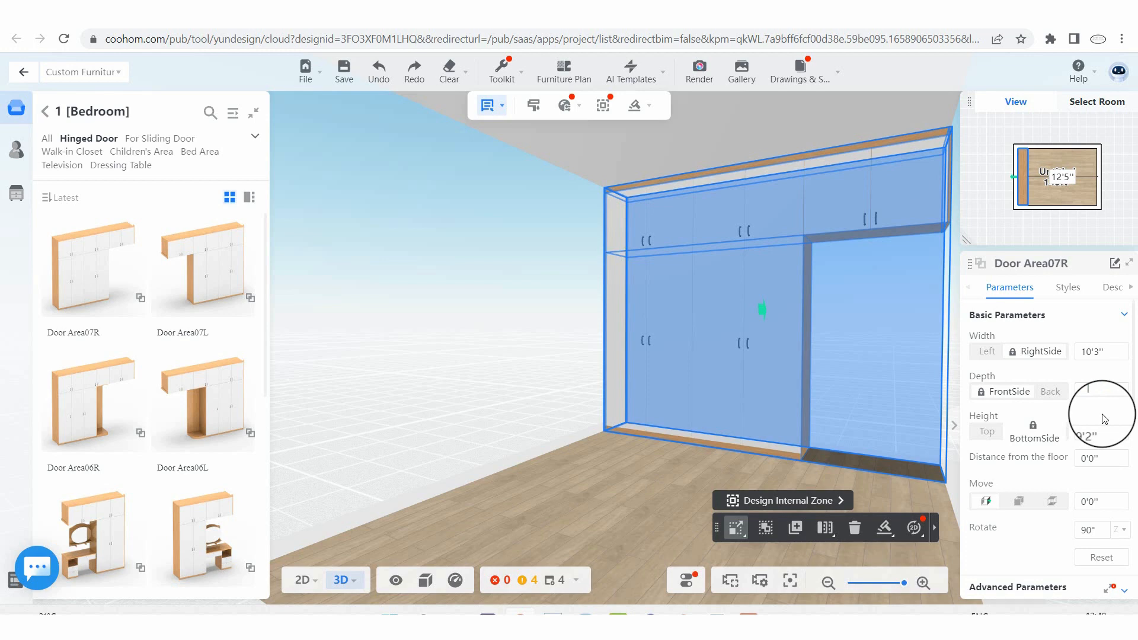
key(Return)
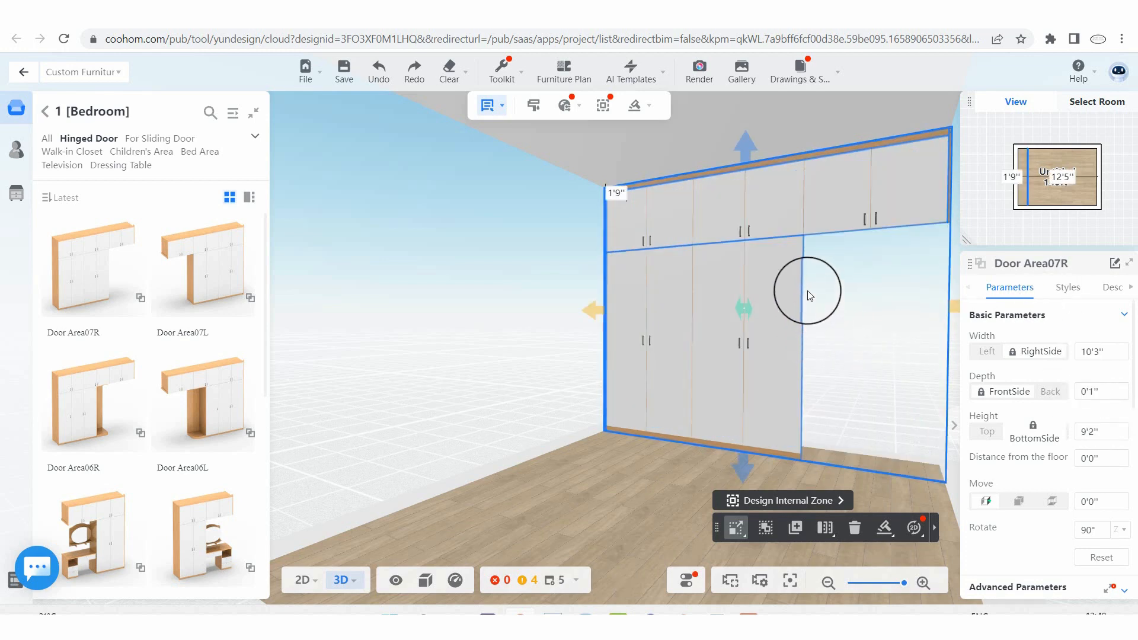
Examine the wardrobe in 3D from the front, from behind and from a distance
scroll(828, 325, down, 4)
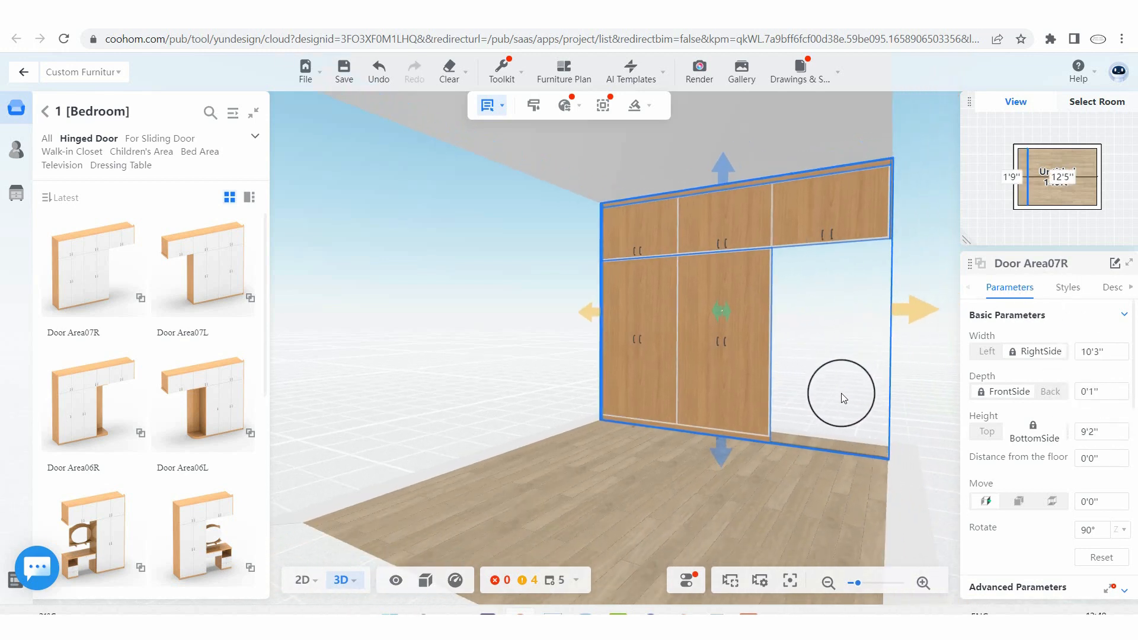
scroll(841, 393, down, 5)
drag(519, 457, 964, 473)
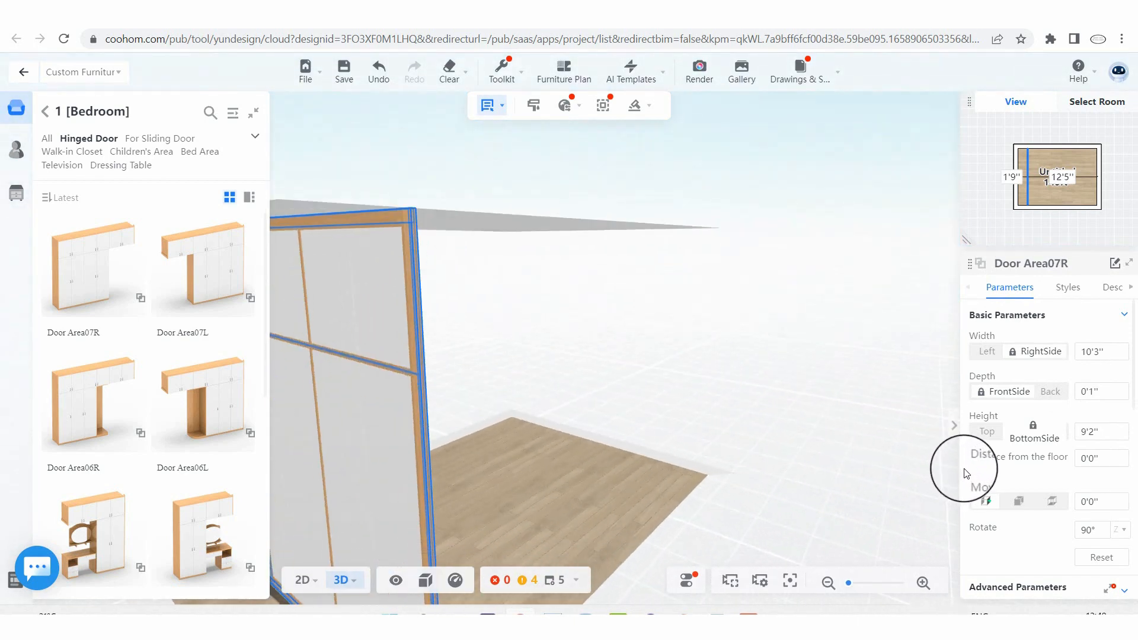
scroll(498, 367, down, 5)
scroll(564, 419, up, 5)
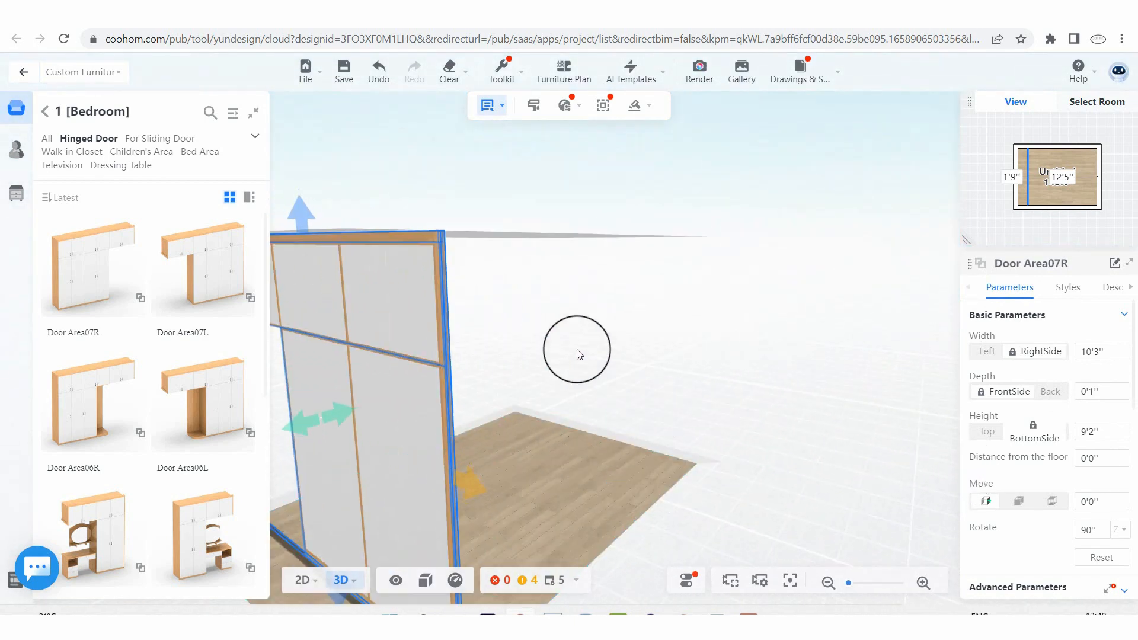
drag(577, 350, 554, 319)
scroll(528, 339, down, 3)
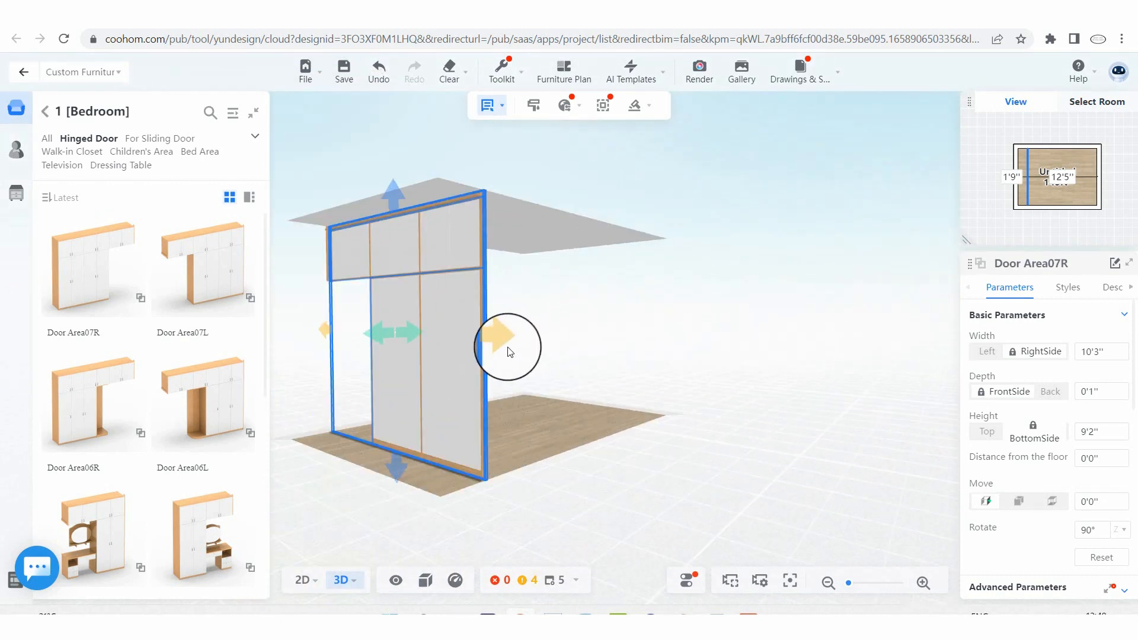
scroll(504, 332, down, 3)
scroll(497, 292, up, 4)
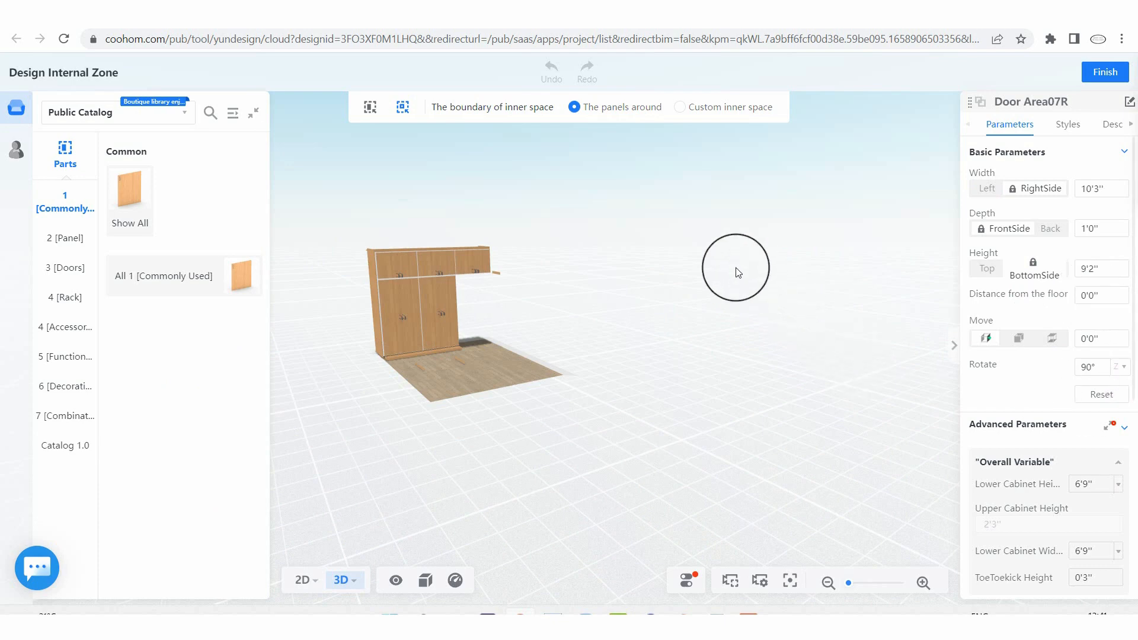
scroll(503, 199, up, 2)
scroll(508, 228, down, 1)
scroll(508, 240, up, 1)
drag(508, 313, 172, 279)
drag(815, 344, 977, 344)
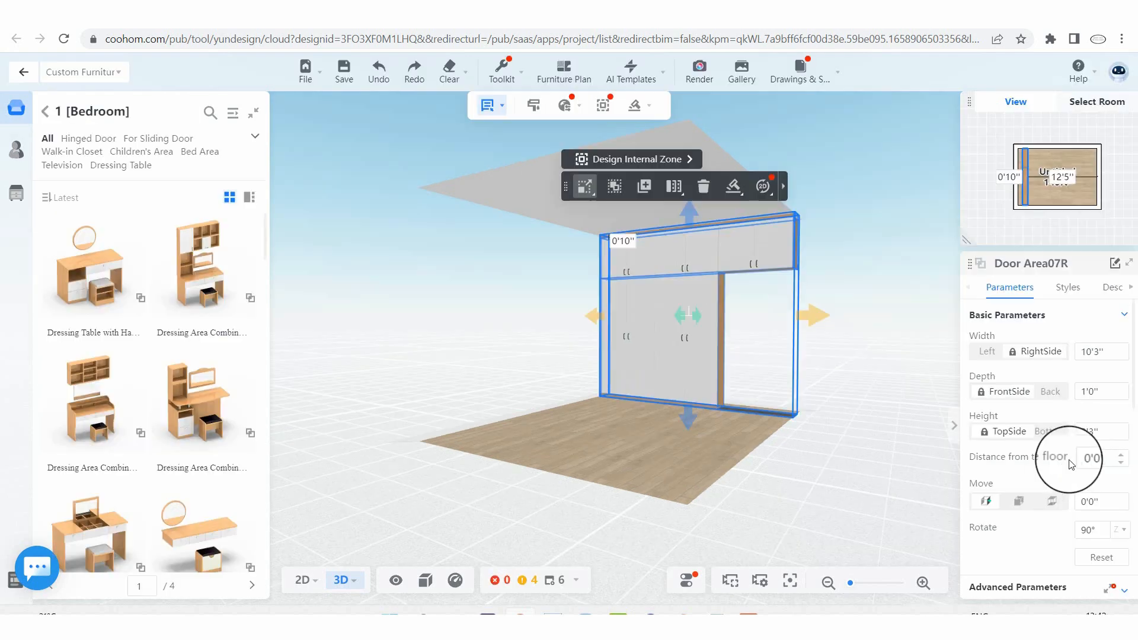
Set the wardrobe's distance from the floor to 1 ft
click(1098, 457)
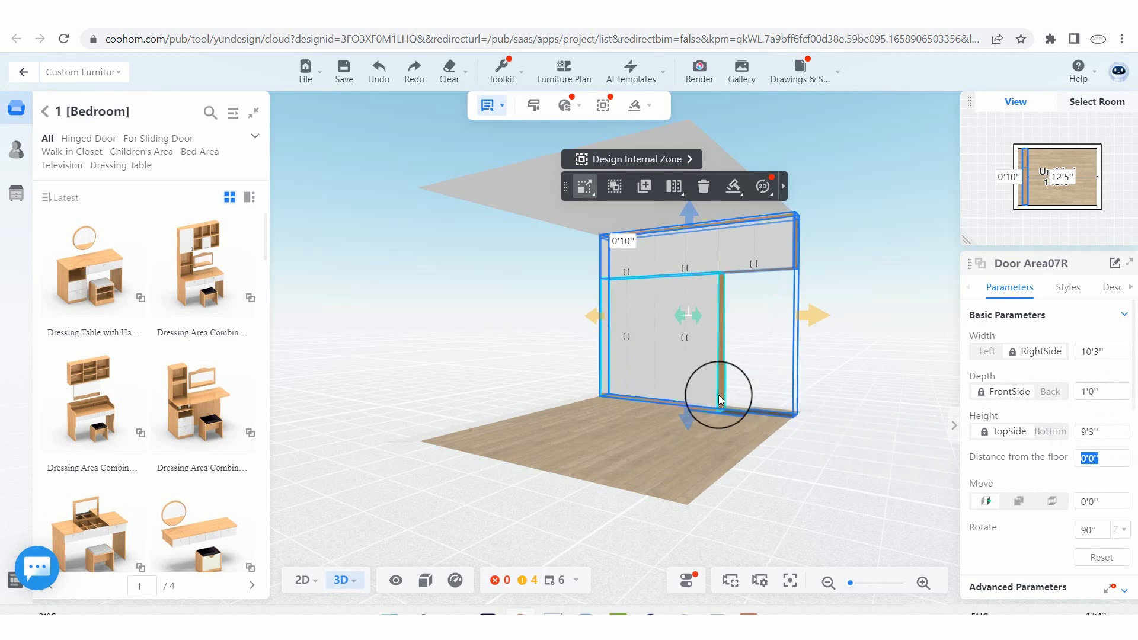
scroll(719, 395, up, 5)
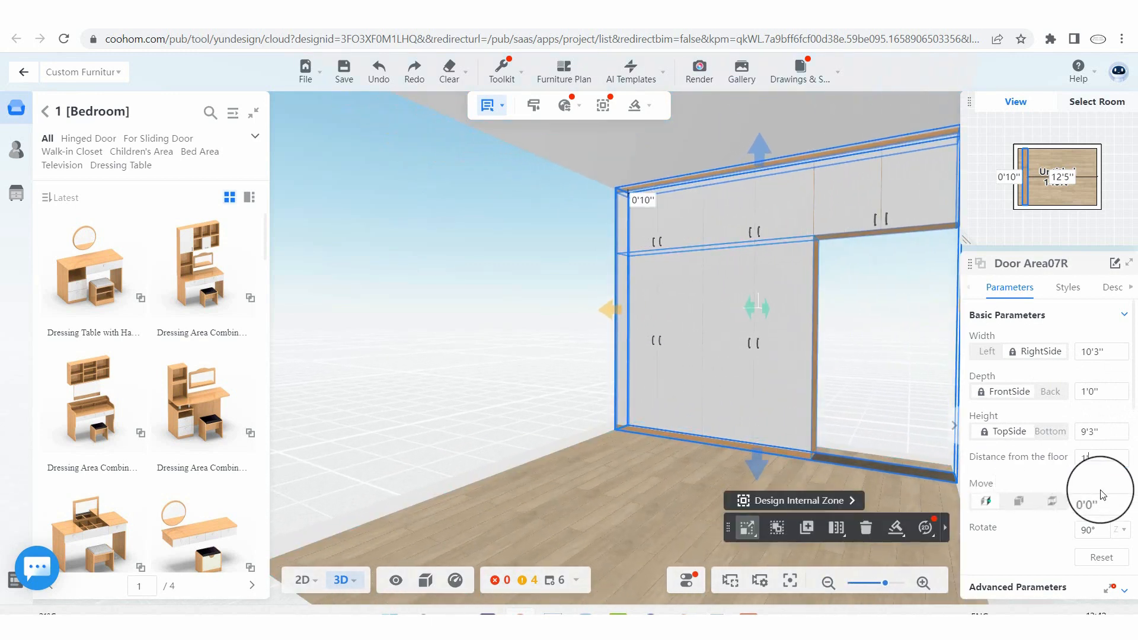
key(Return)
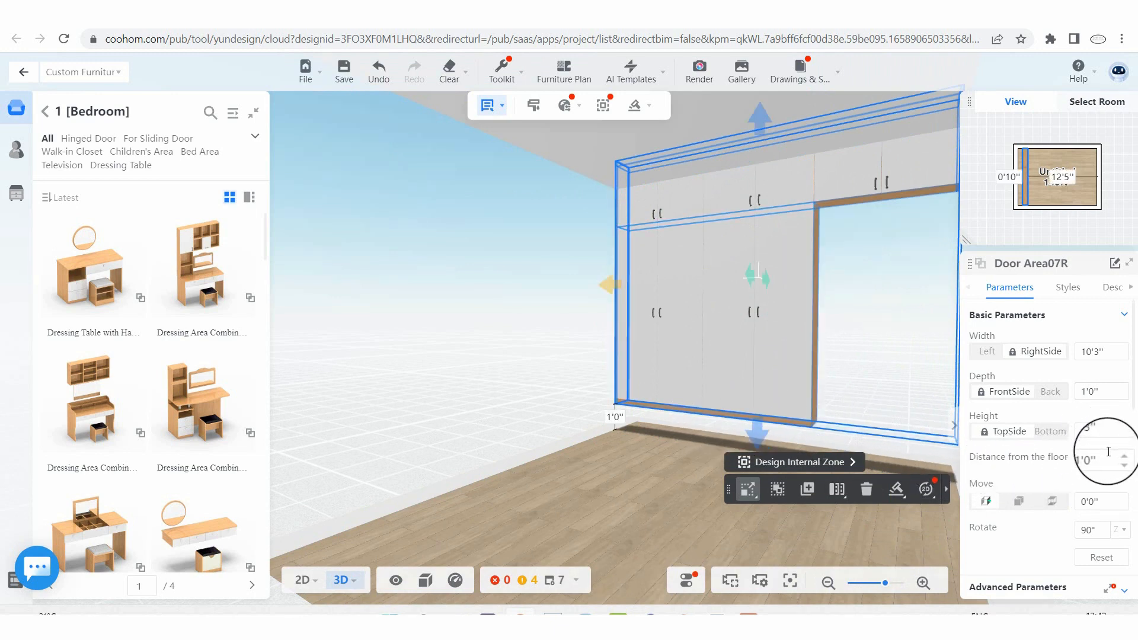
Set the wardrobe's distance from the floor to 0
drag(1109, 452, 1056, 466)
text(0)
key(Return)
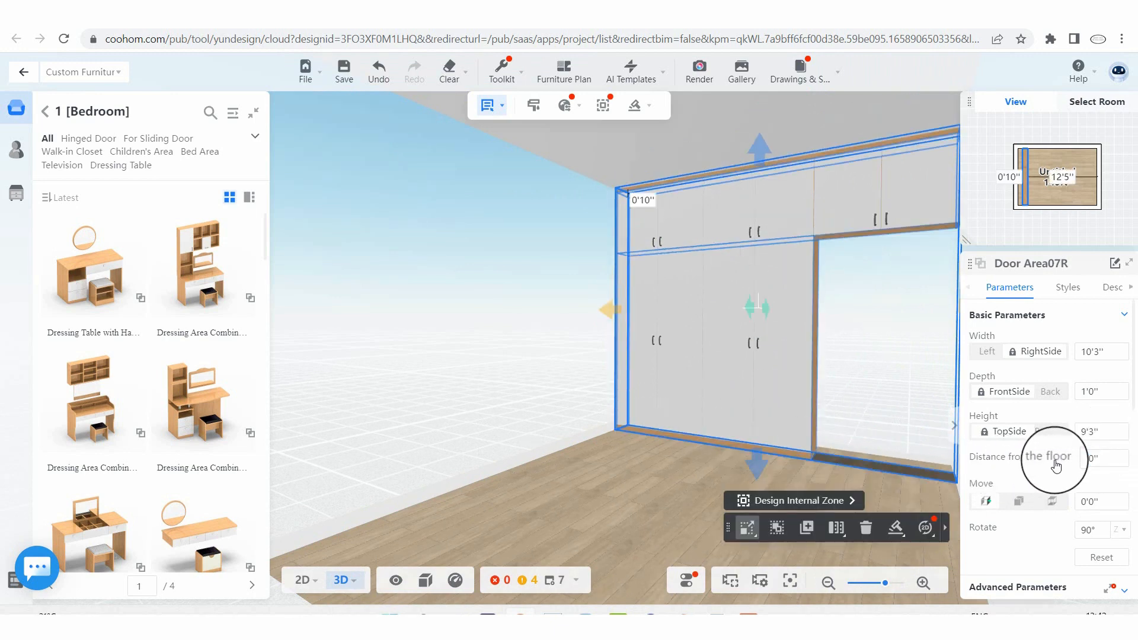
Move the wardrobe 1 in to its right using the basic parameters
scroll(831, 254, down, 3)
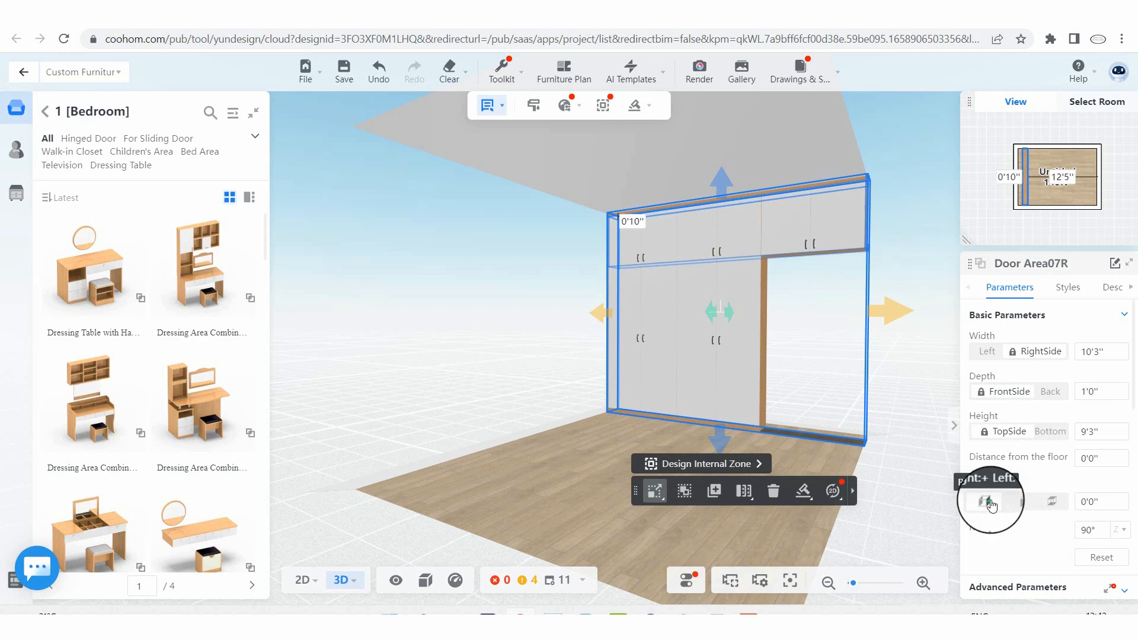
click(1091, 501)
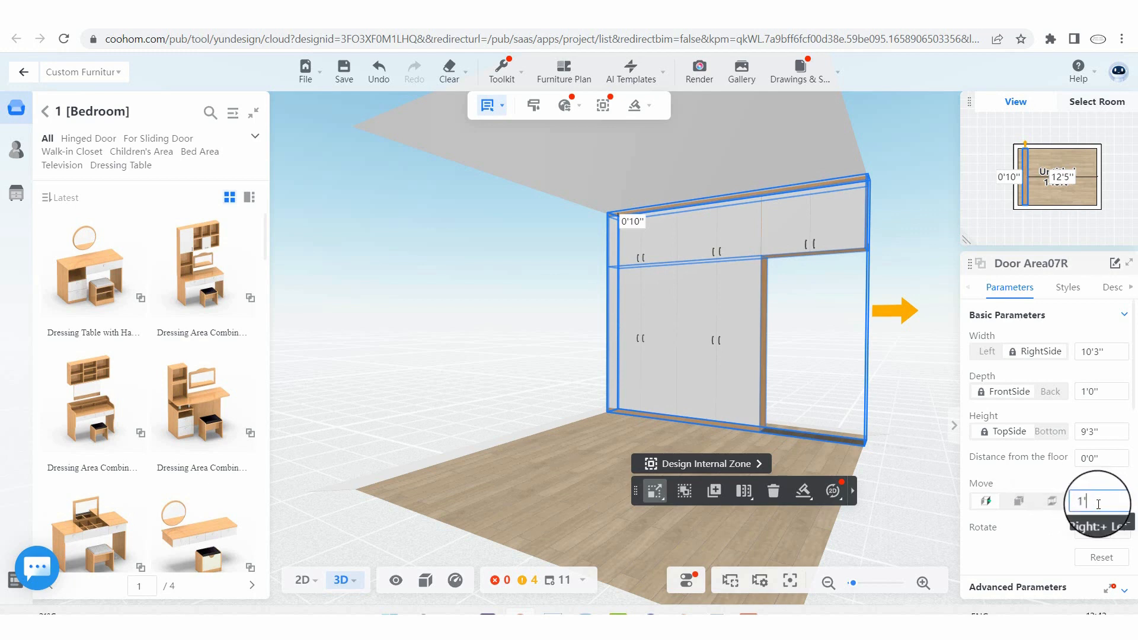
key(Return)
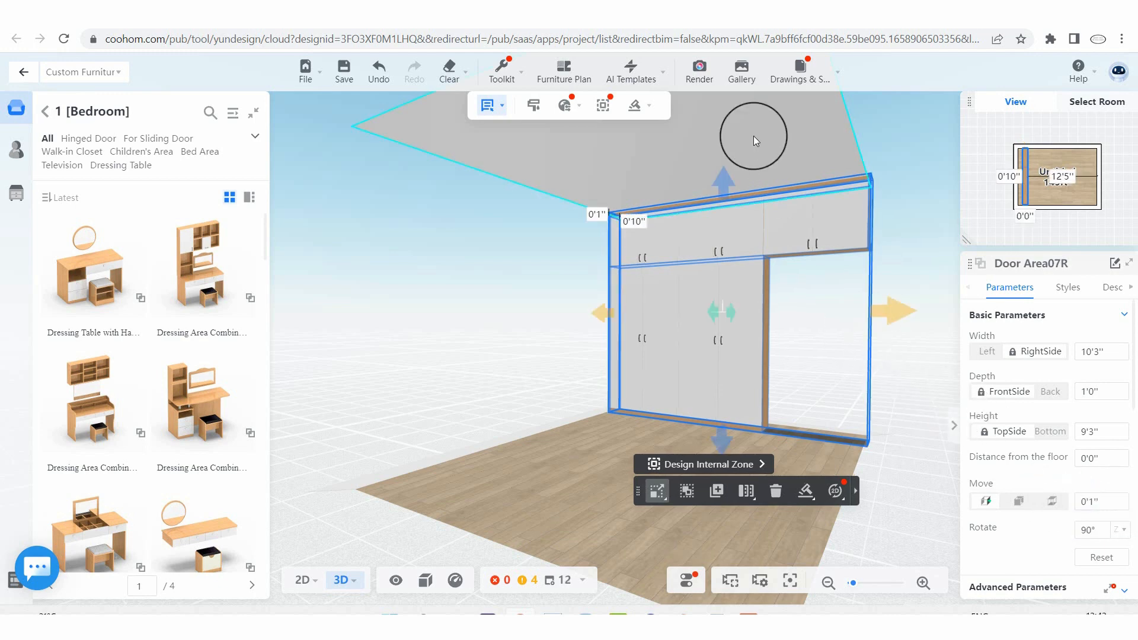
click(1105, 504)
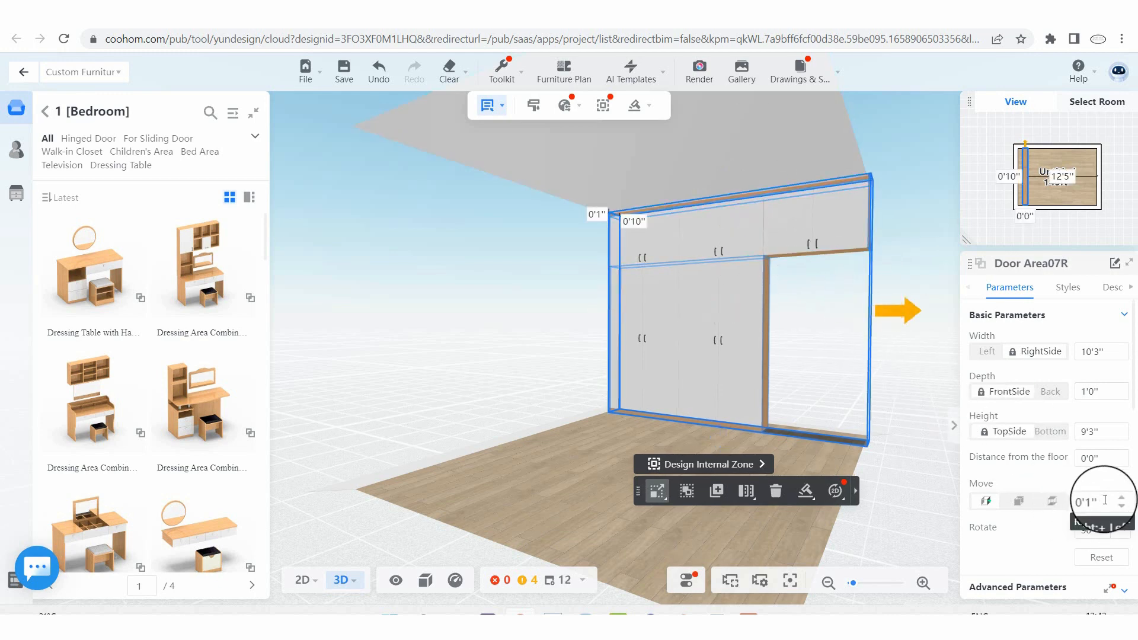
drag(1103, 501, 1032, 499)
Move the wardrobe forward by 1 ft using the basic parameters
click(1017, 501)
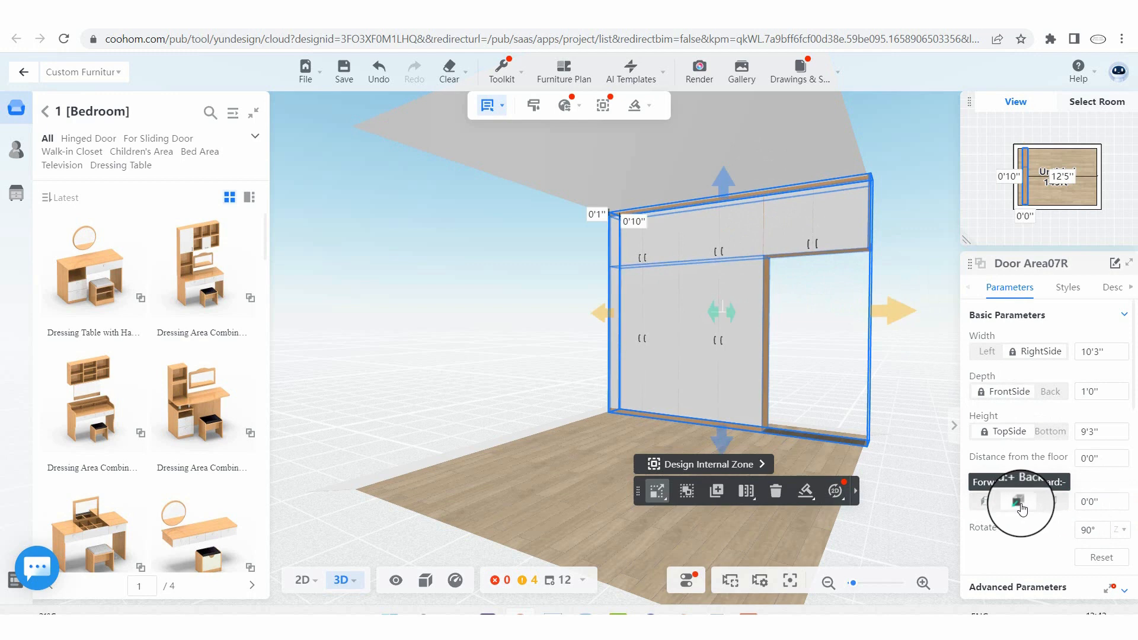
click(1075, 501)
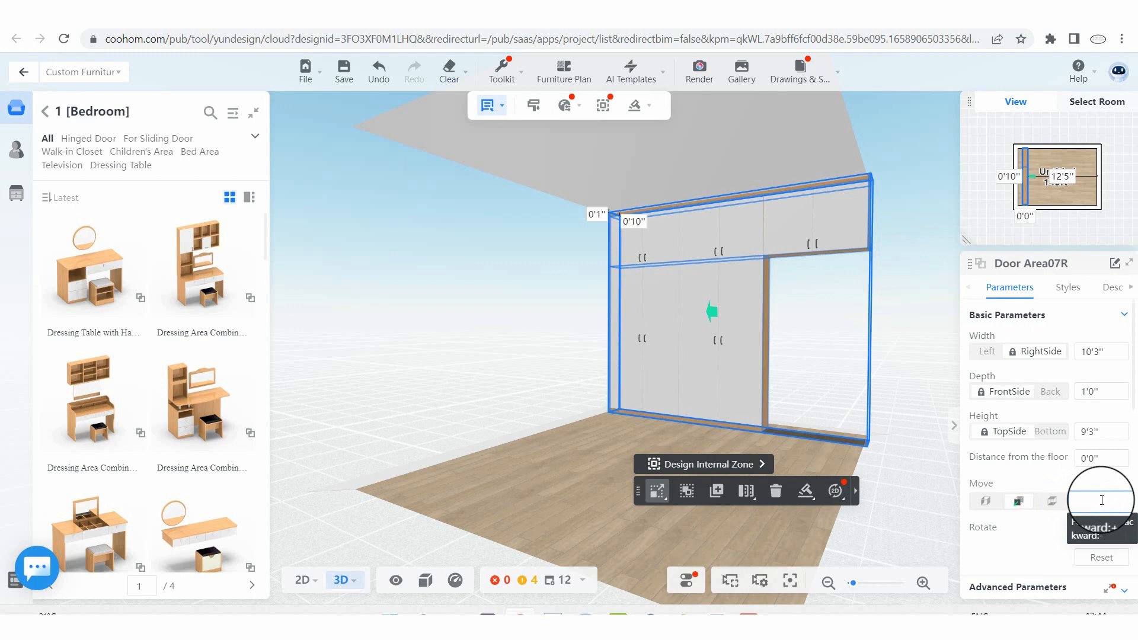
key(Return)
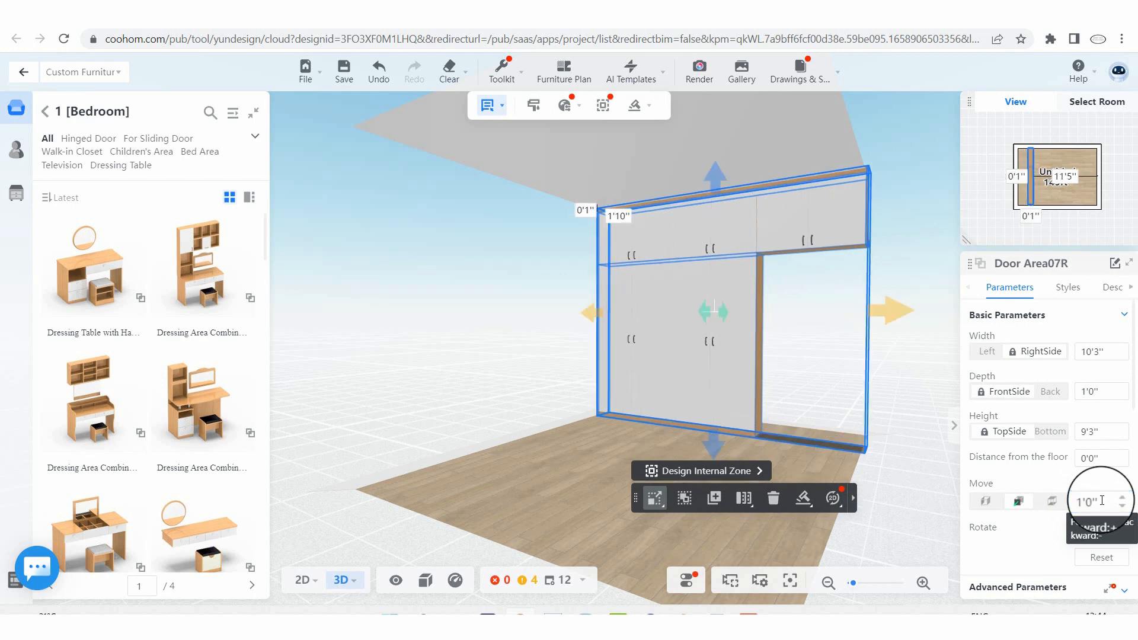
drag(702, 298, 1097, 526)
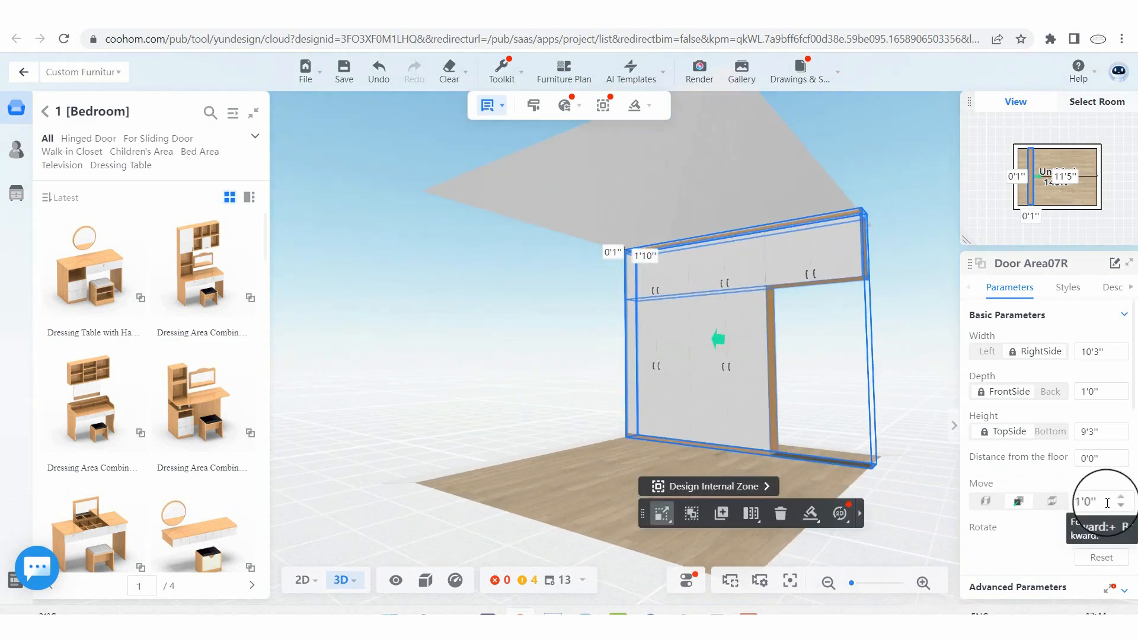
Move the wardrobe backward by 1 ft using the basic parameters
click(1084, 494)
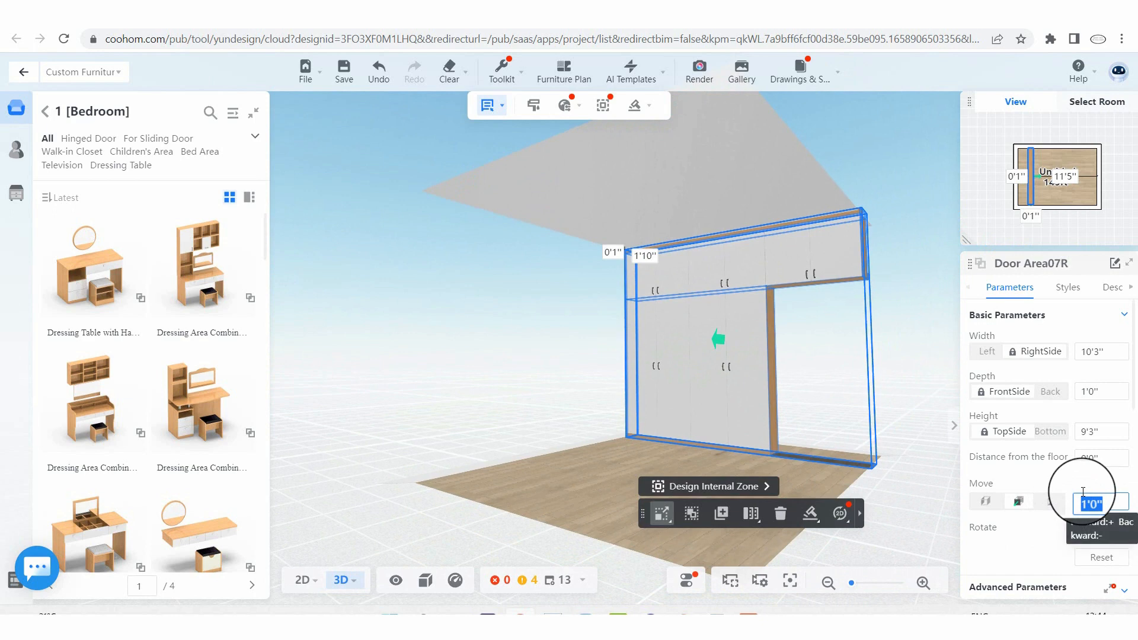
key(Return)
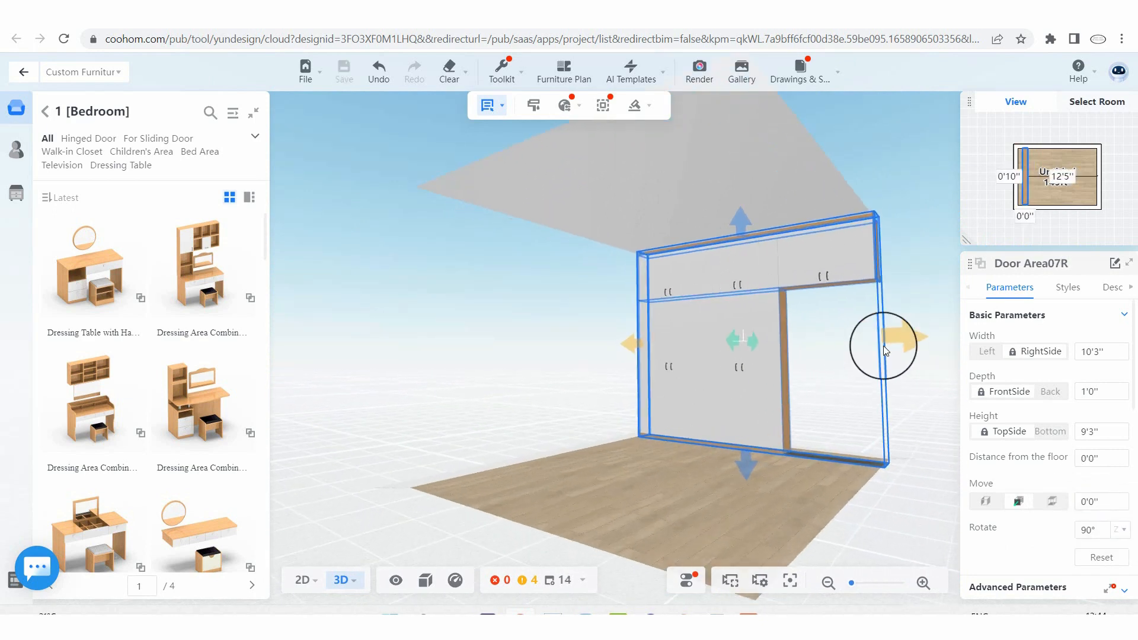
scroll(815, 376, down, 3)
scroll(907, 383, up, 2)
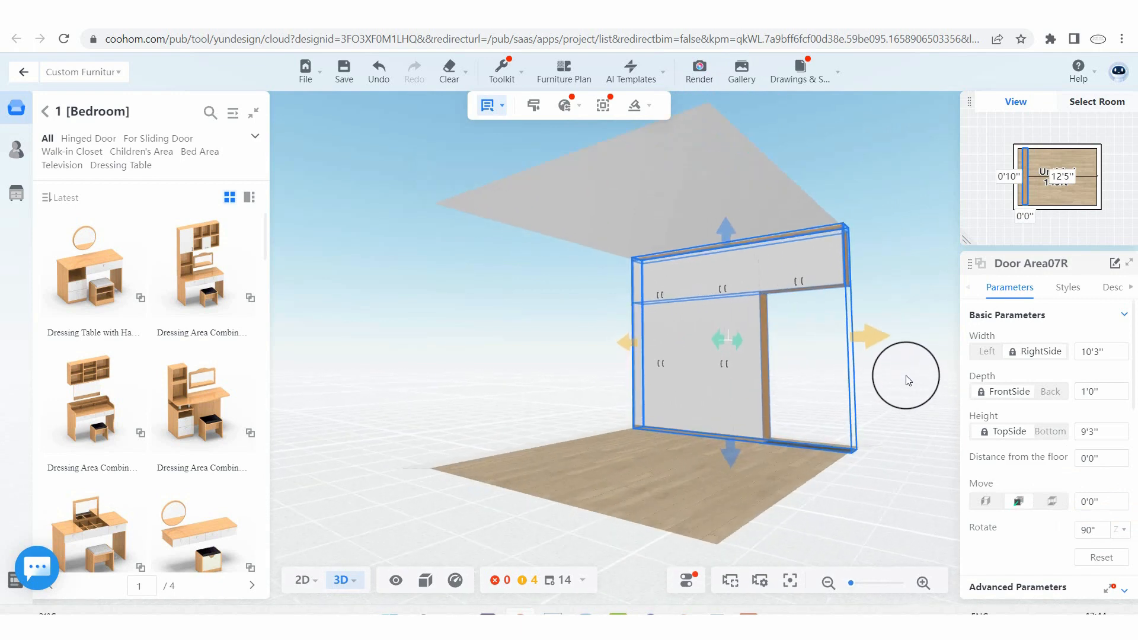
drag(483, 448, 510, 421)
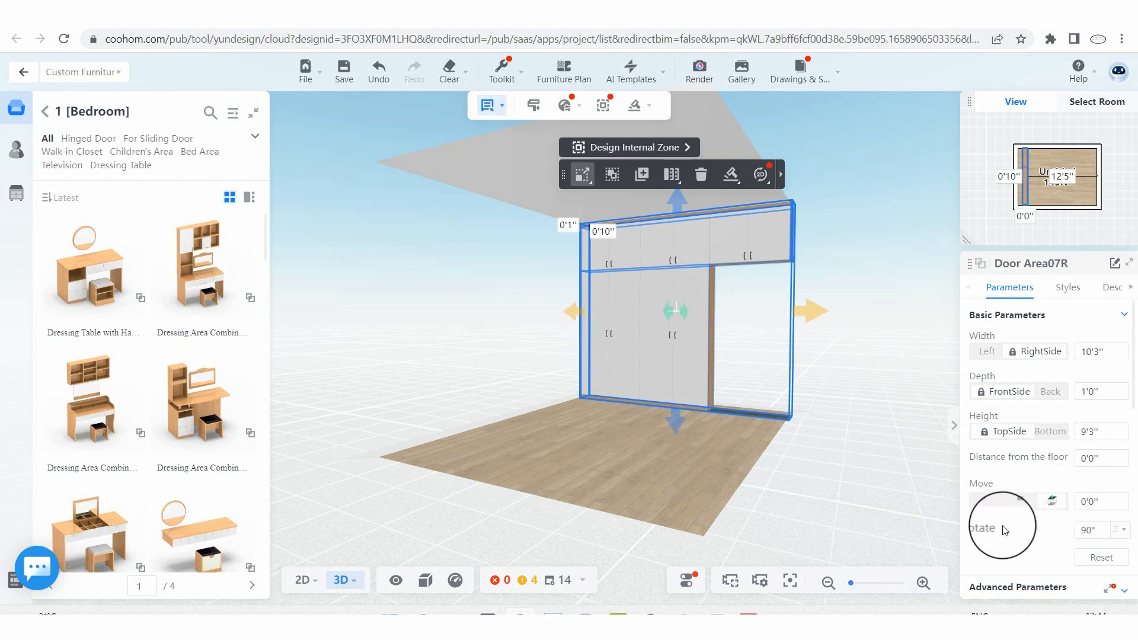
Set the wardrobe's rotation to 45°
click(1101, 531)
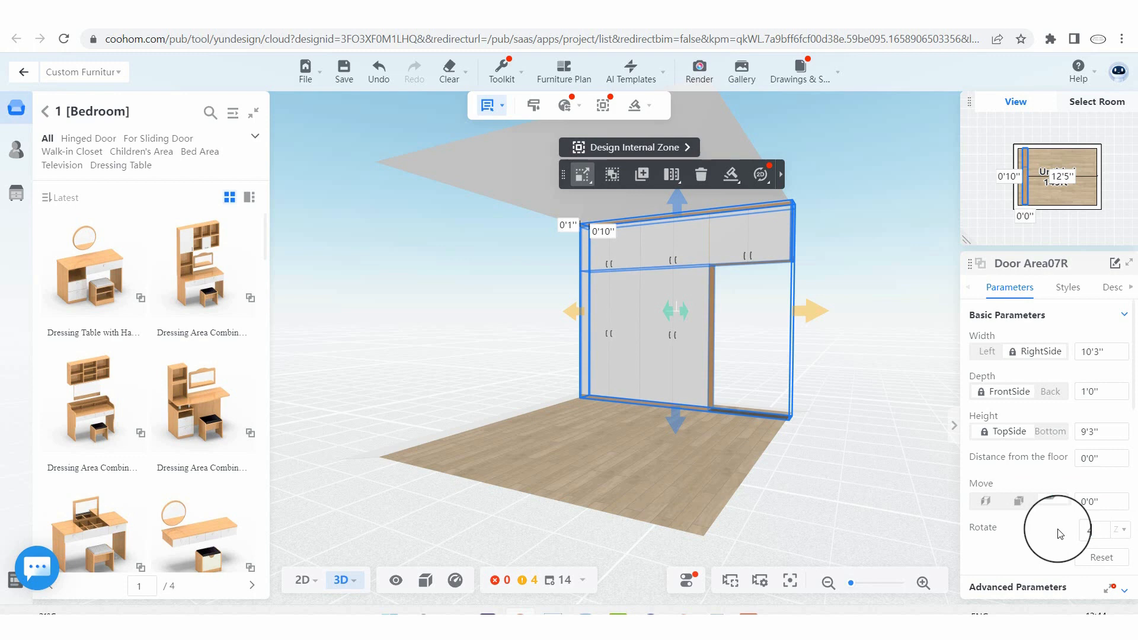
text(45)
key(Return)
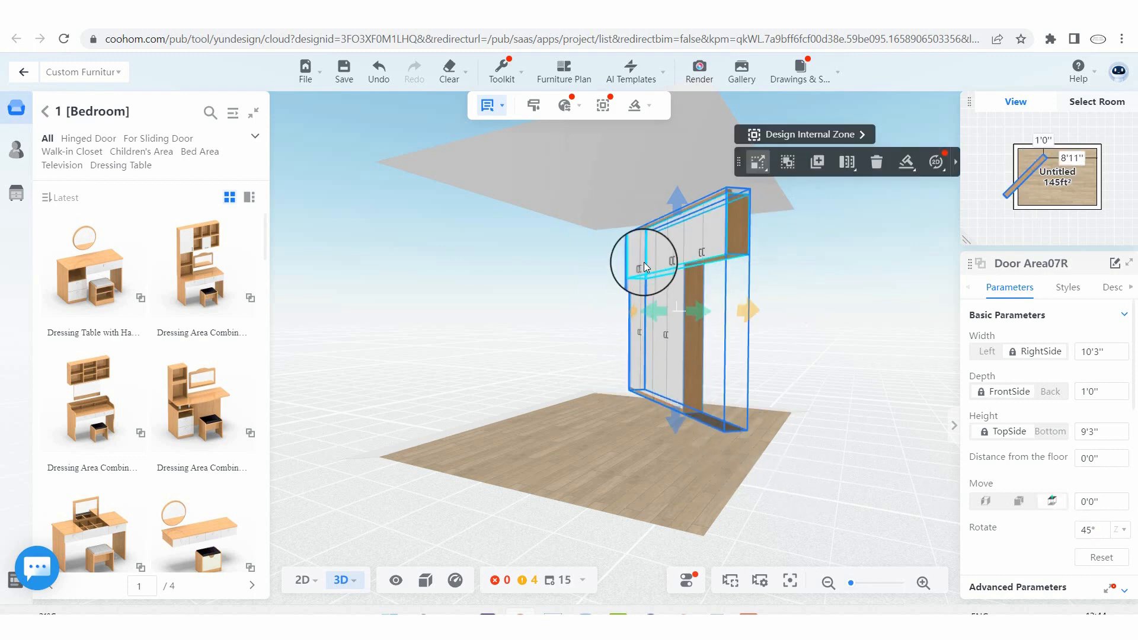
Set the wardrobe's rotation to 0°
click(1090, 530)
text(0)
key(Return)
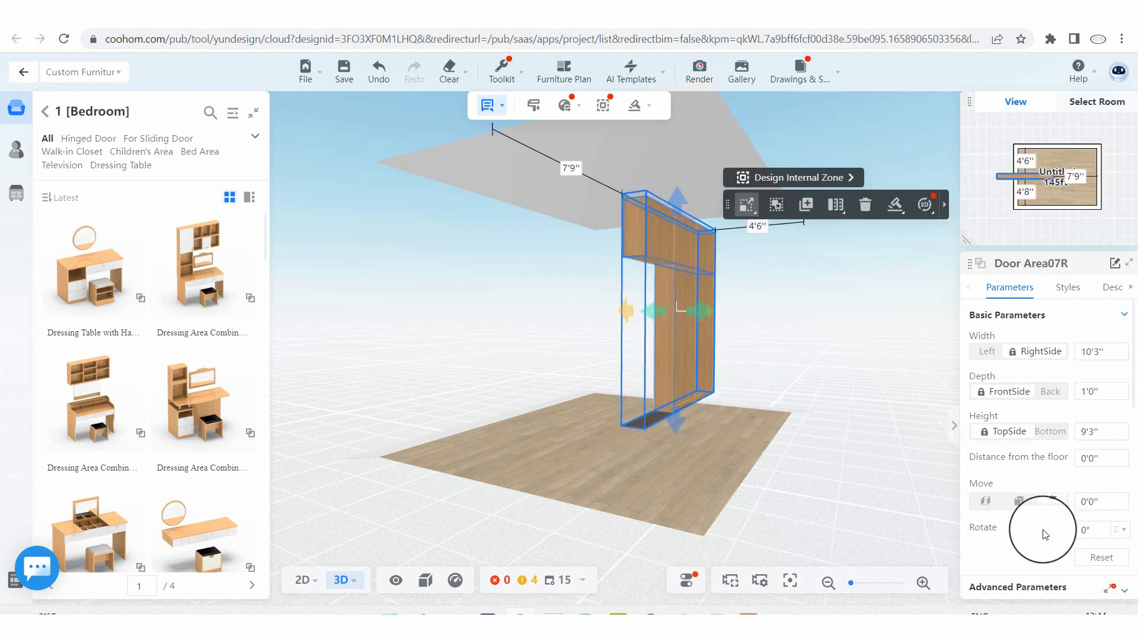
Set the wardrobe's rotation to 90°
click(1089, 529)
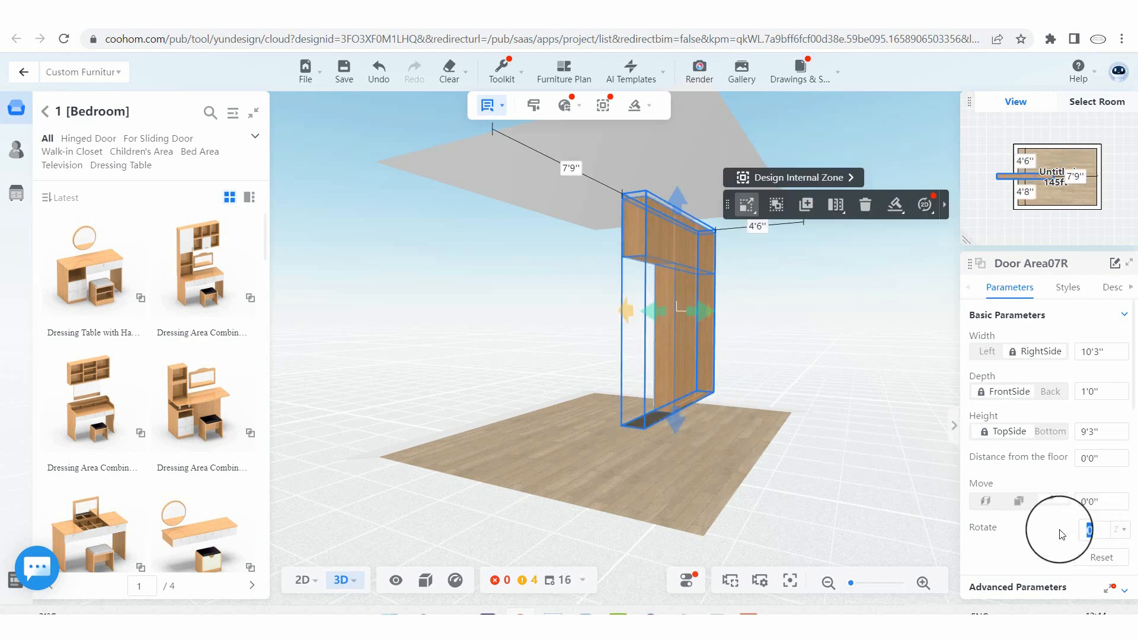
text(90)
key(Return)
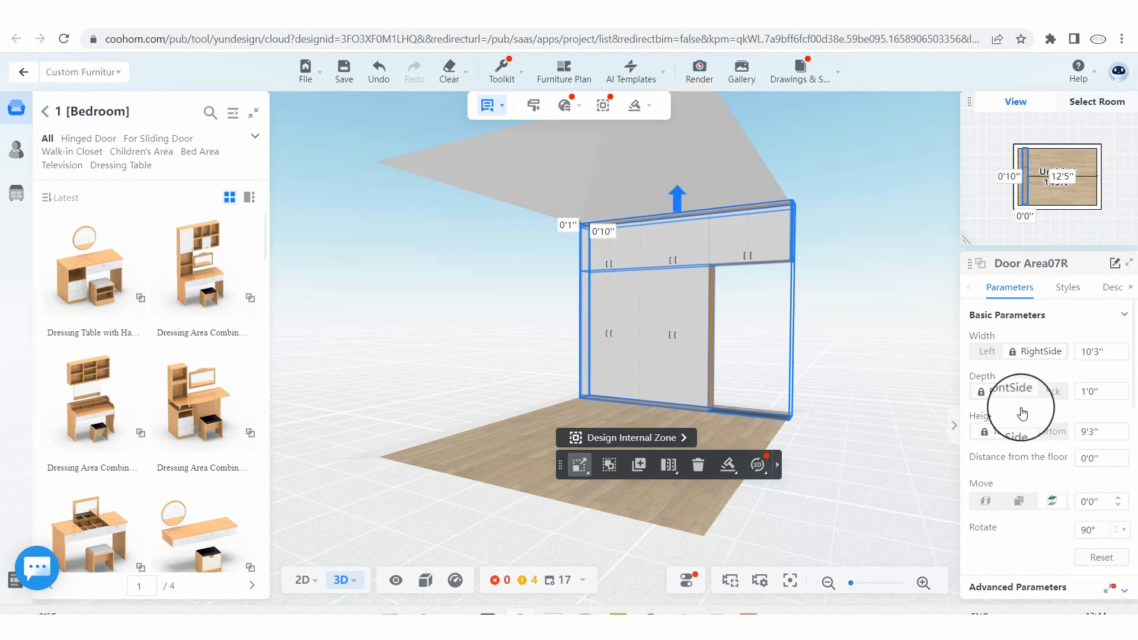
Set the wardrobe's lower cabinet height to 5 ft in the advanced parameters
click(1032, 317)
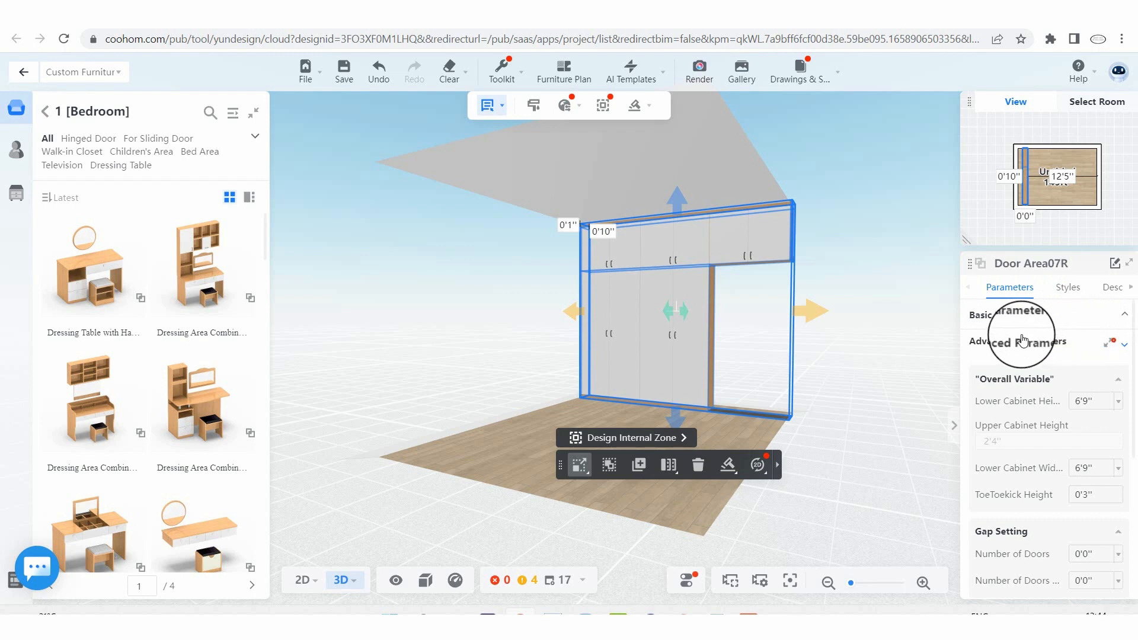
click(1057, 346)
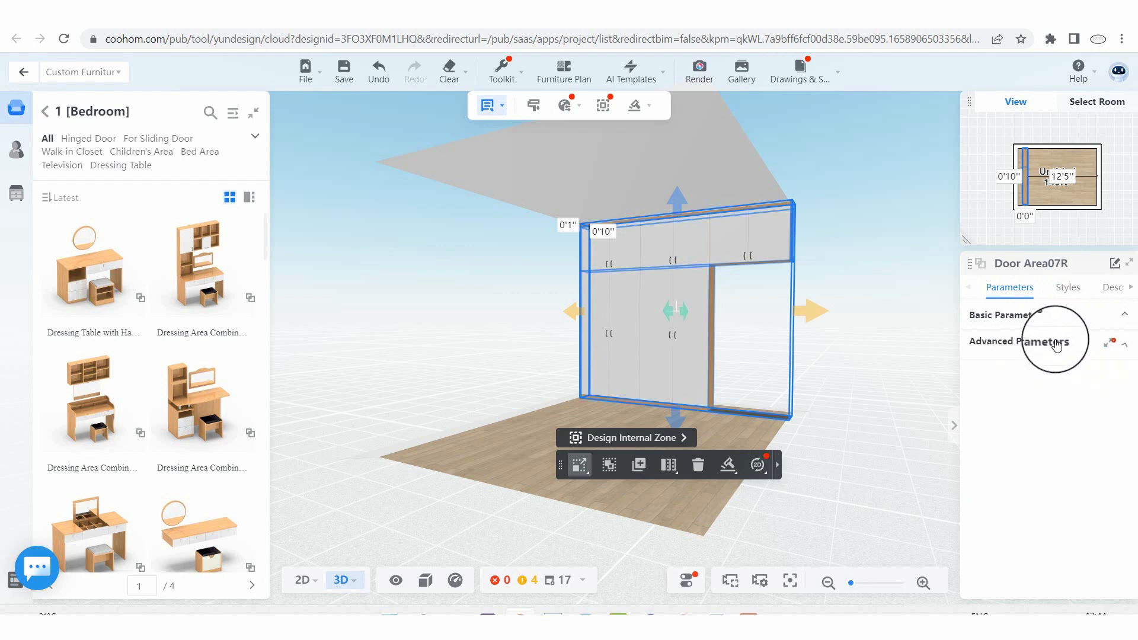
click(1057, 344)
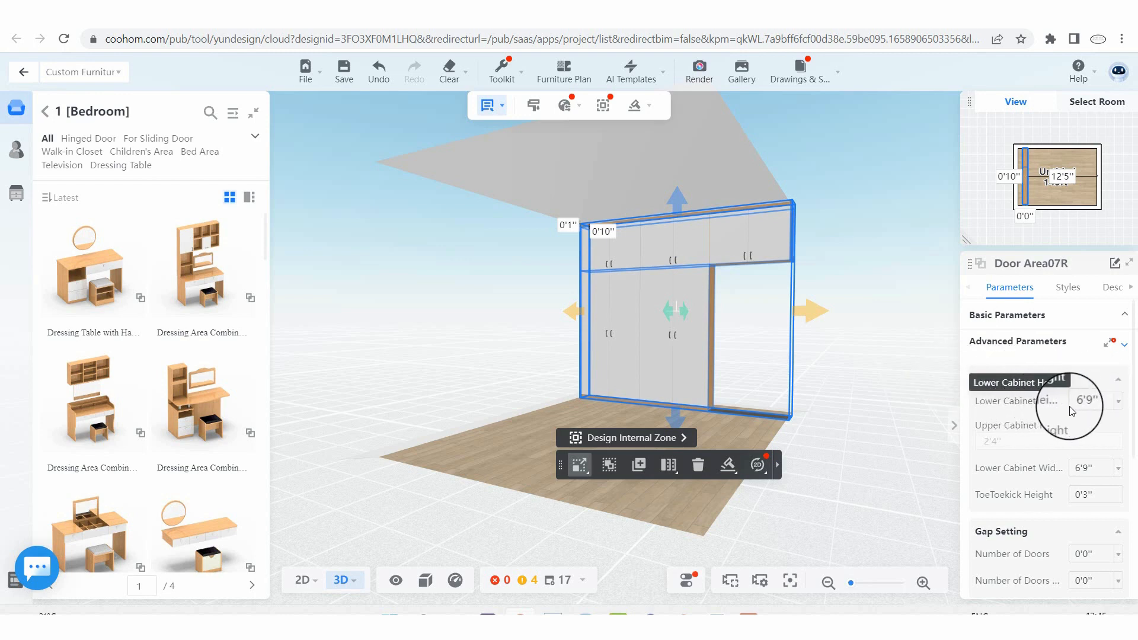
click(1095, 403)
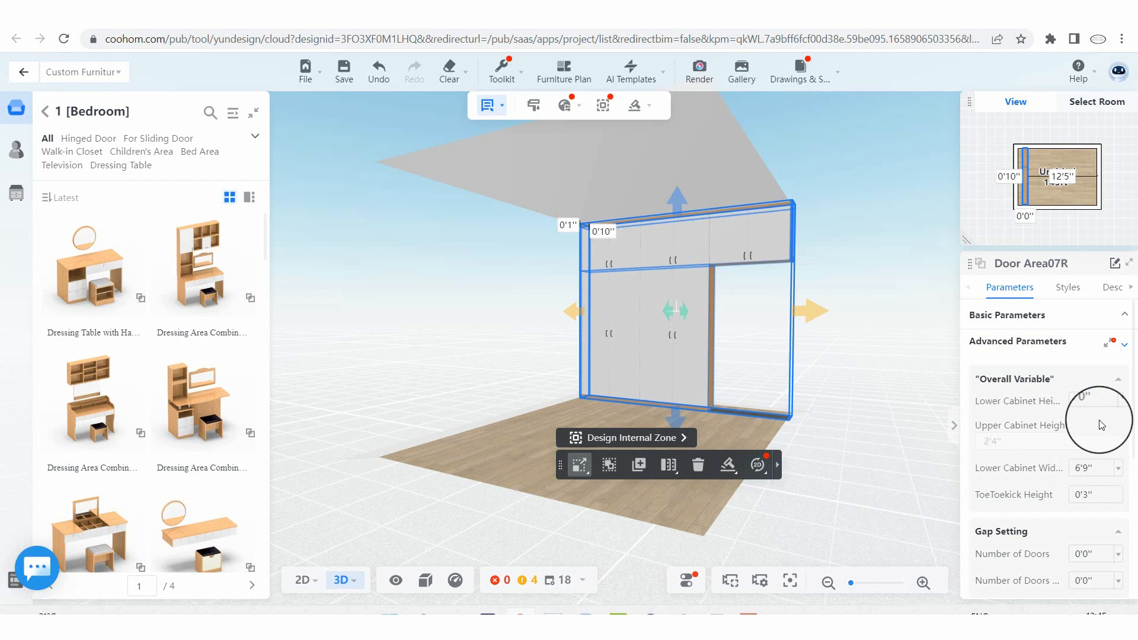
click(846, 378)
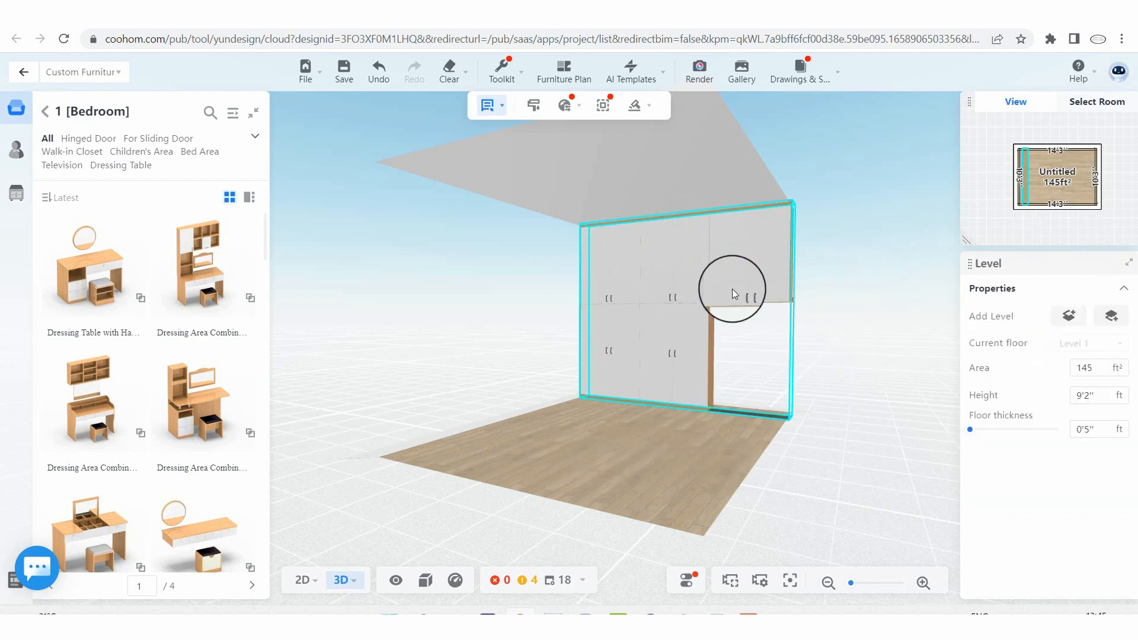
Set the wardrobe's lower cabinet width to 2 ft in the advanced parameters
click(719, 299)
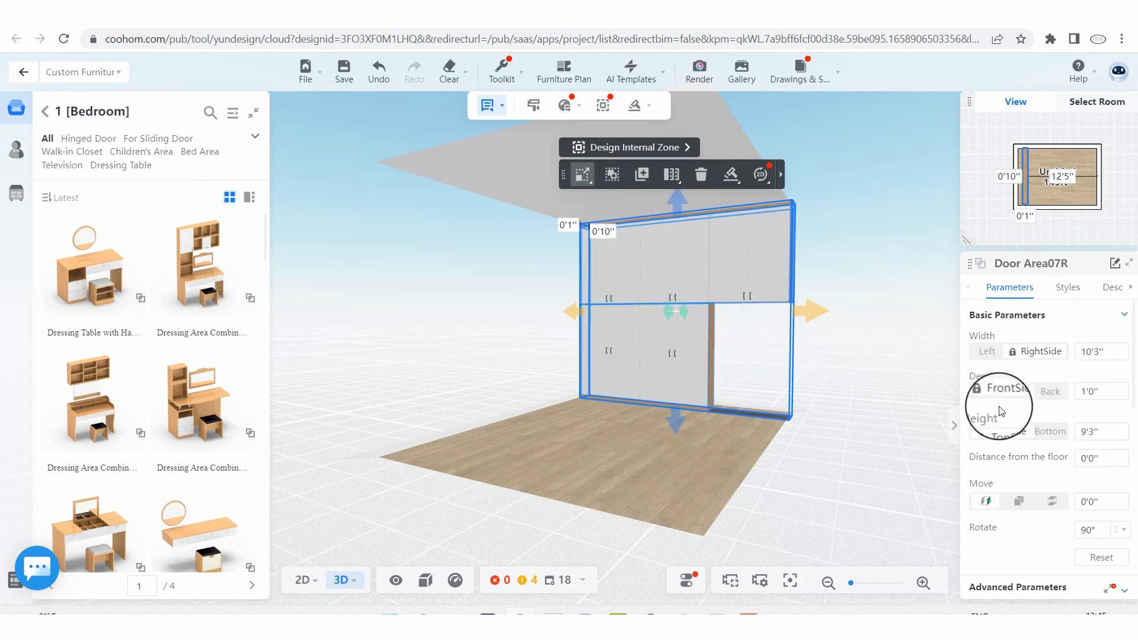
click(1018, 319)
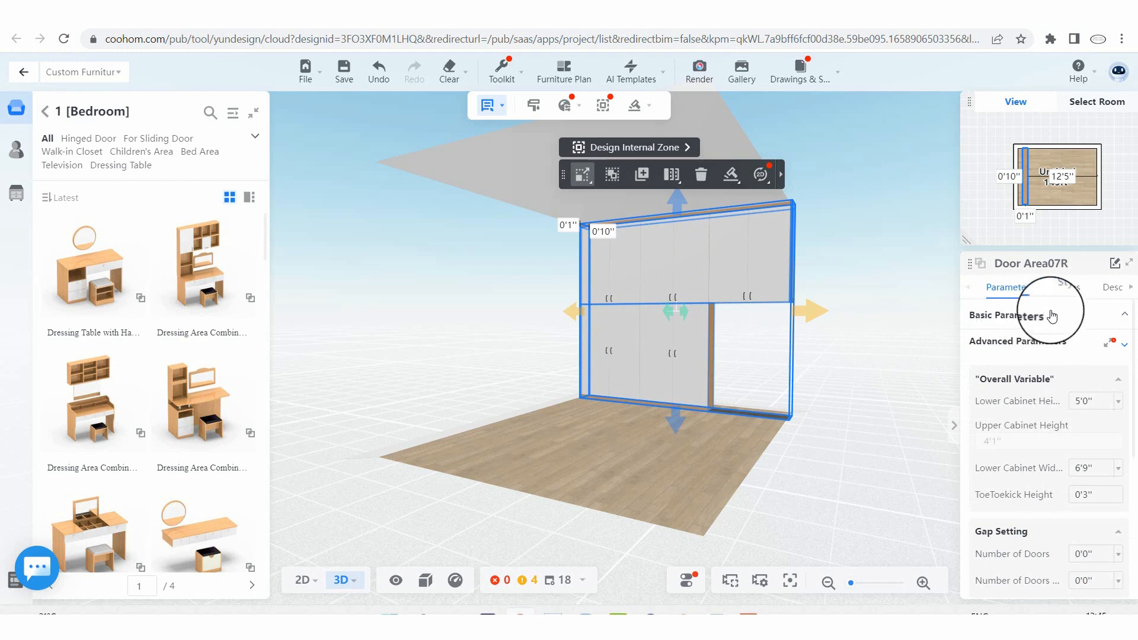
click(1089, 401)
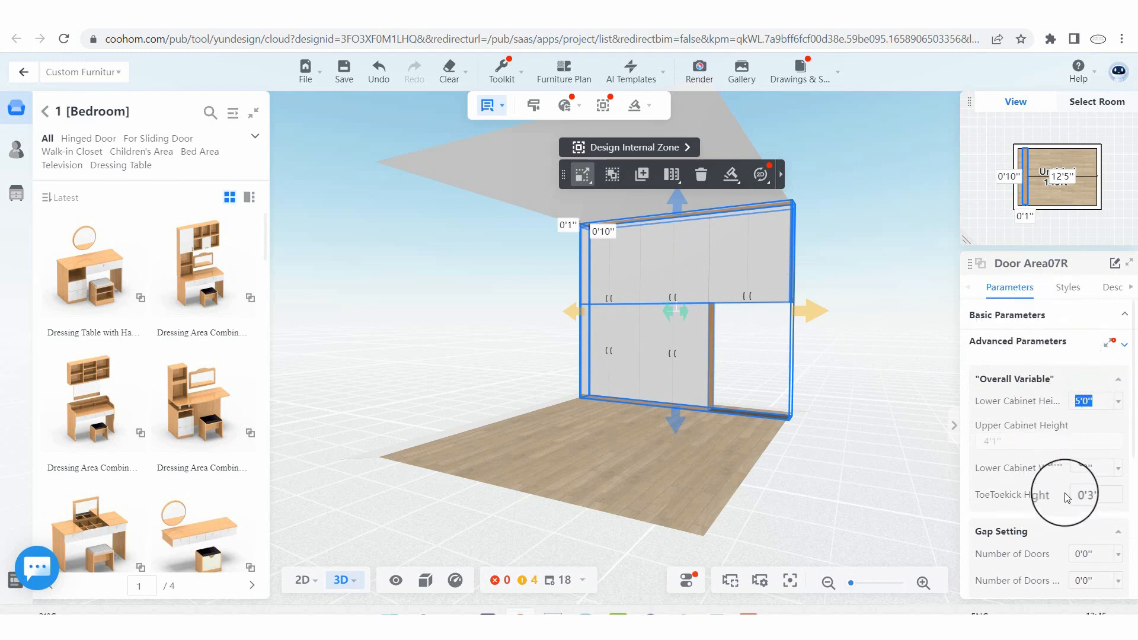
click(1075, 468)
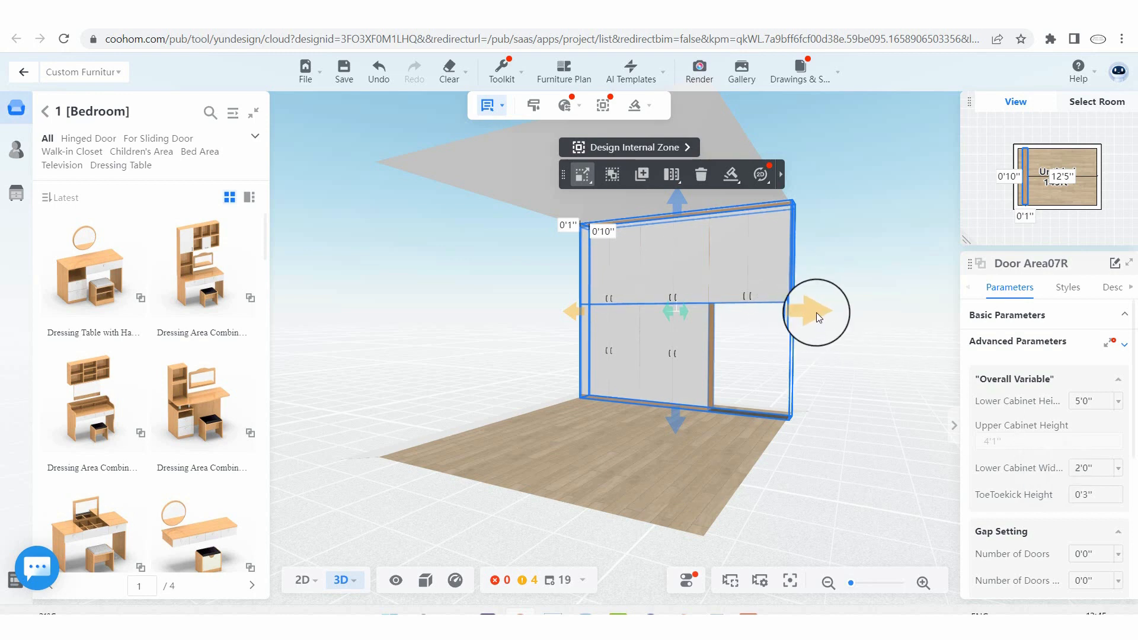
click(852, 329)
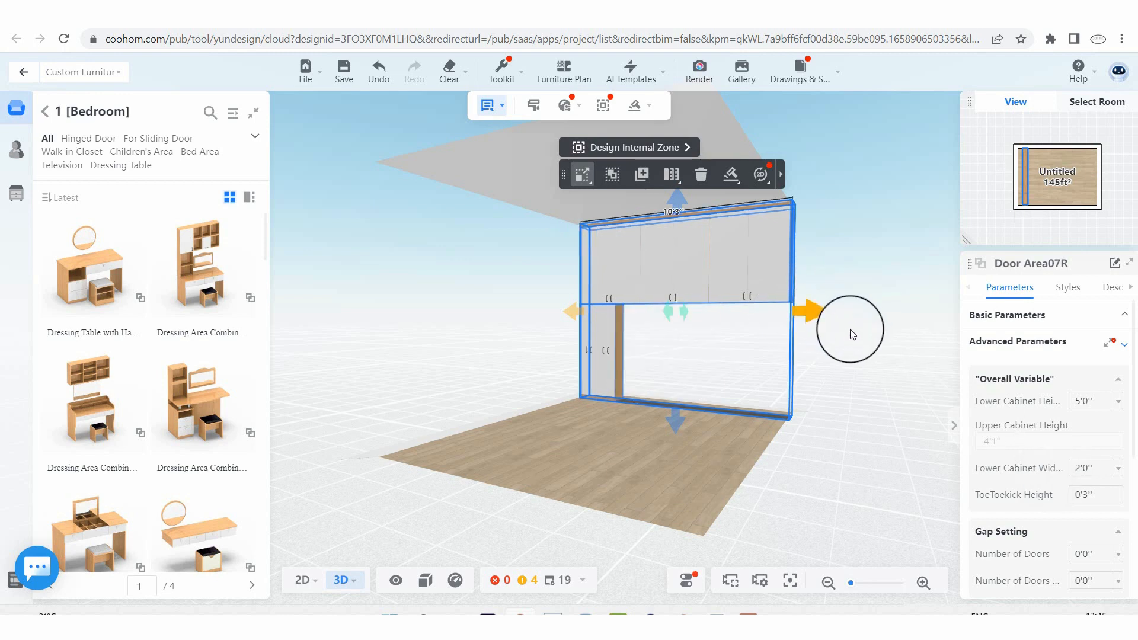
Set the wardrobe's lower cabinet width to 4 ft in the advanced parameters
click(603, 329)
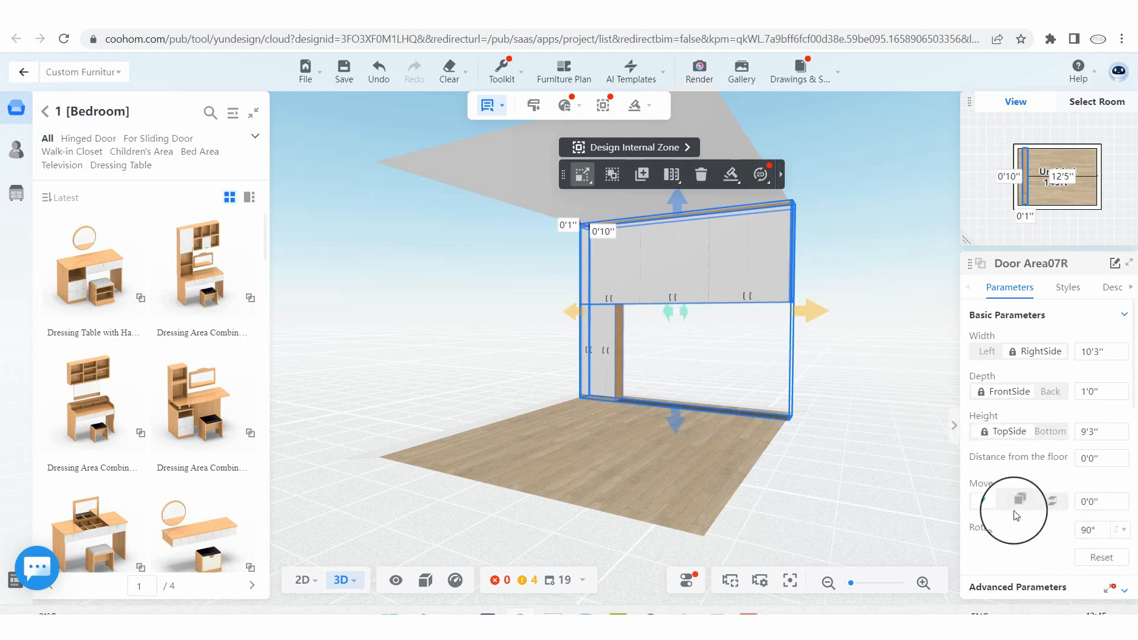
click(1011, 326)
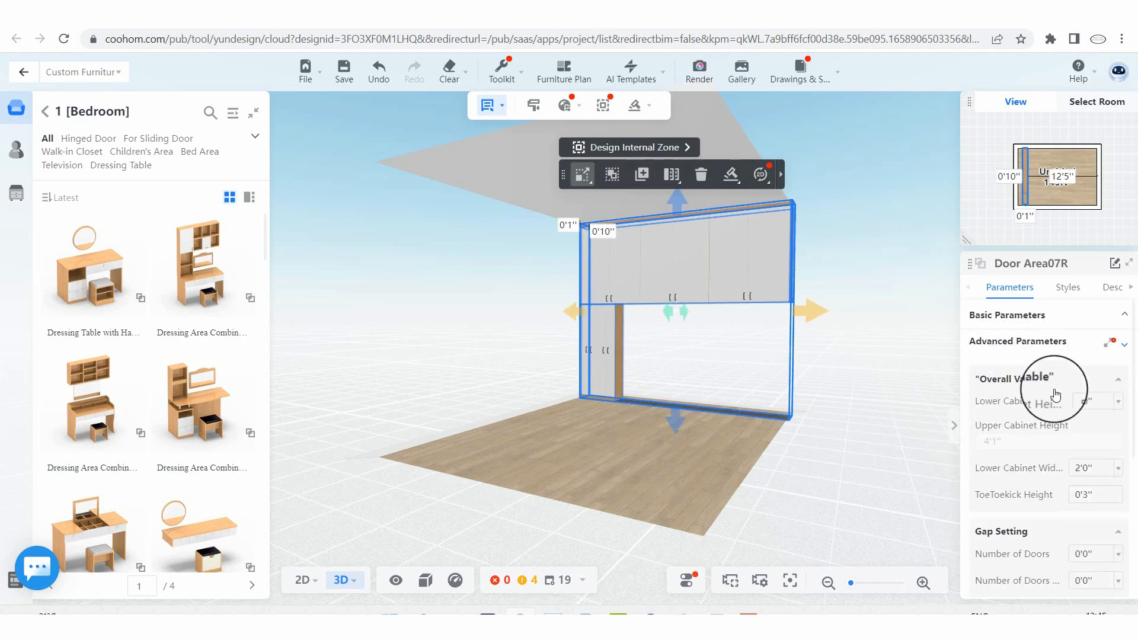
click(1096, 471)
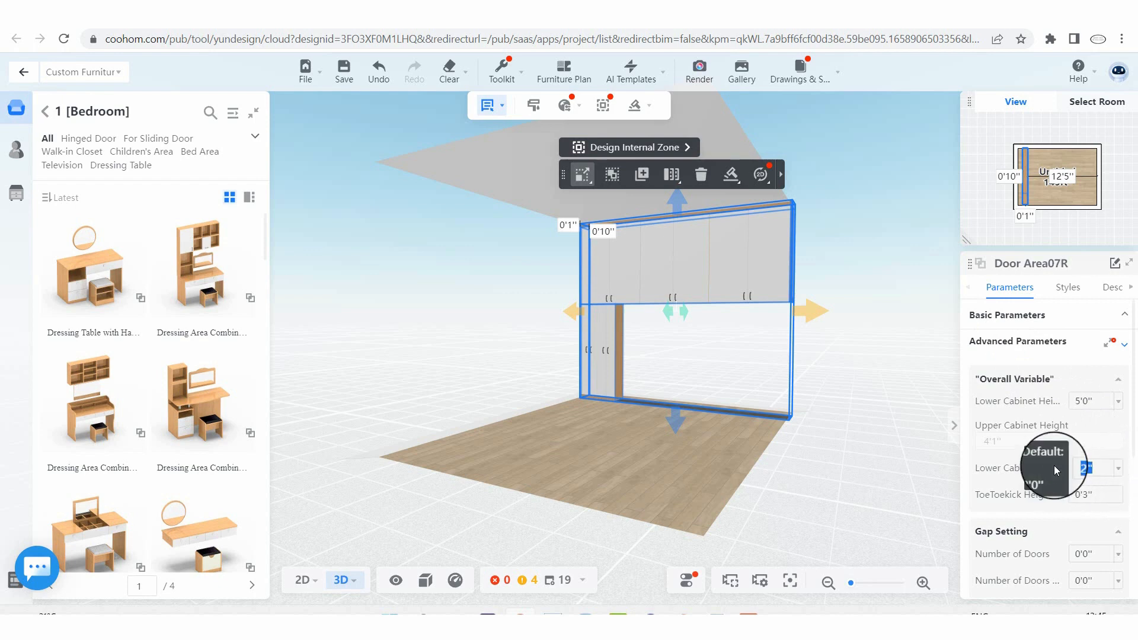
key(Return)
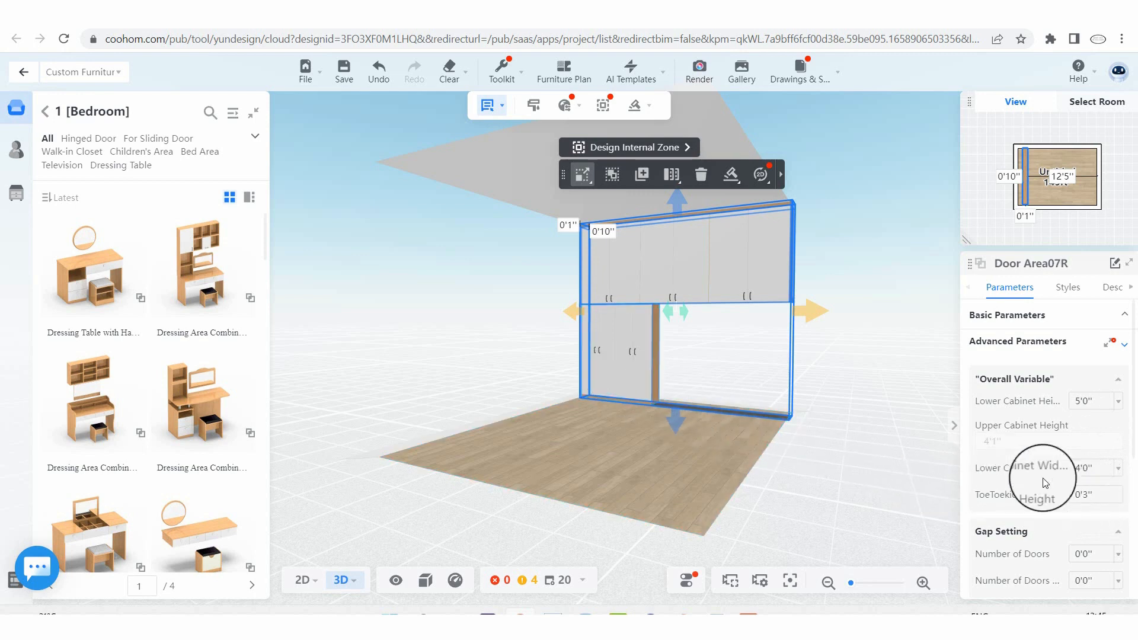
Set the wardrobe's toe kick height to 2 ft and inspect the base of the lower cabinet up close
double_click(1093, 492)
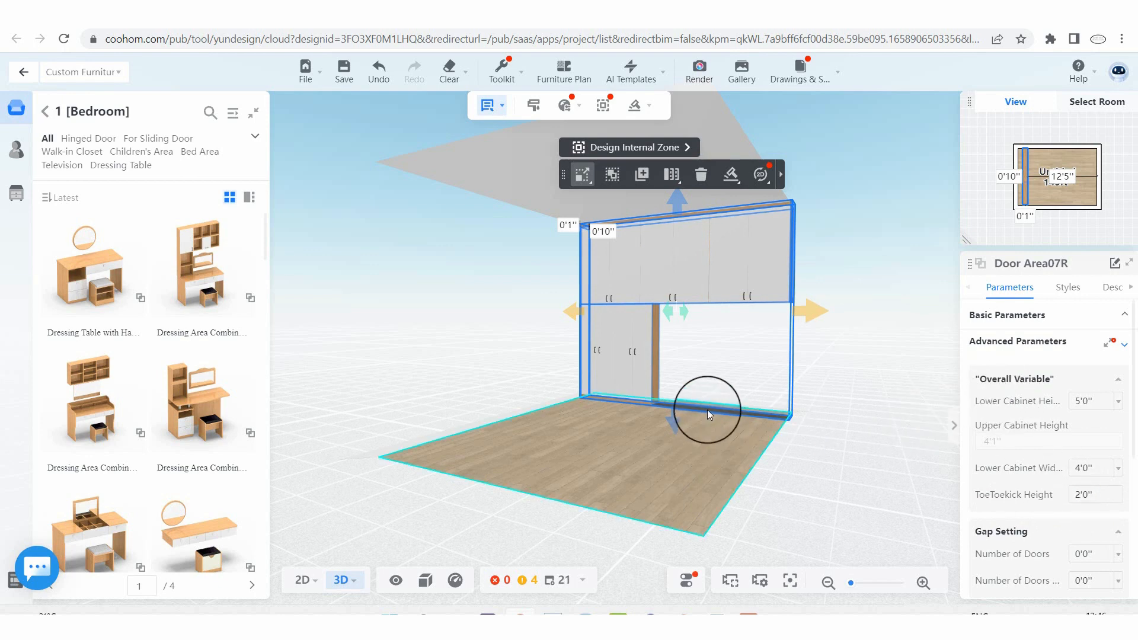
scroll(646, 400, up, 6)
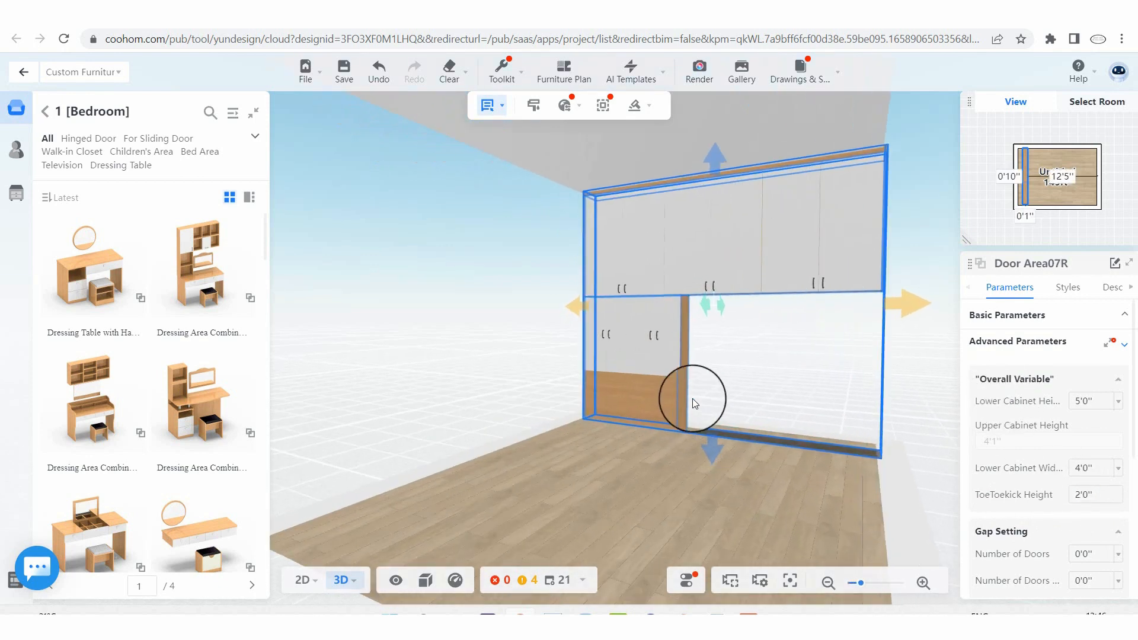
scroll(724, 389, up, 2)
Set the wardrobe's toe kick height to 2 in
click(668, 399)
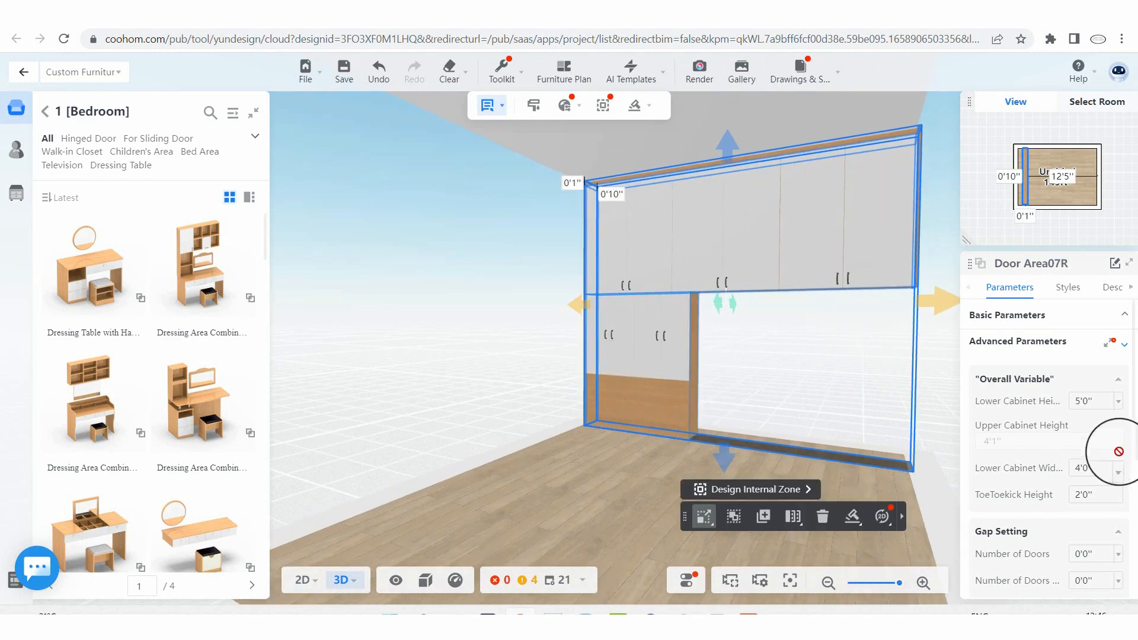
click(1101, 497)
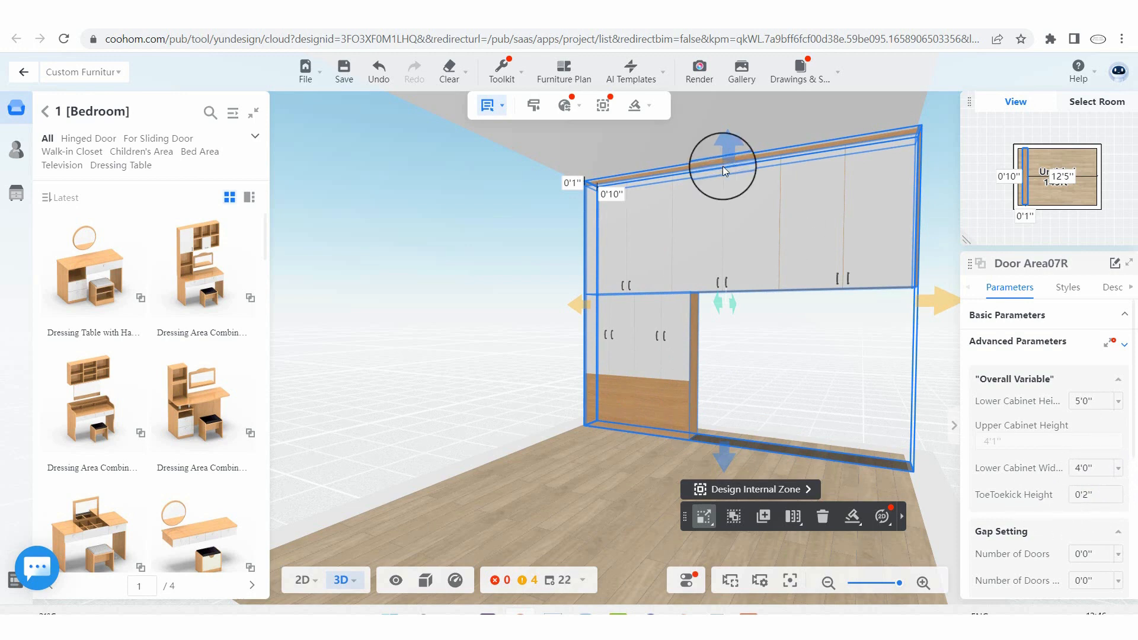
click(754, 368)
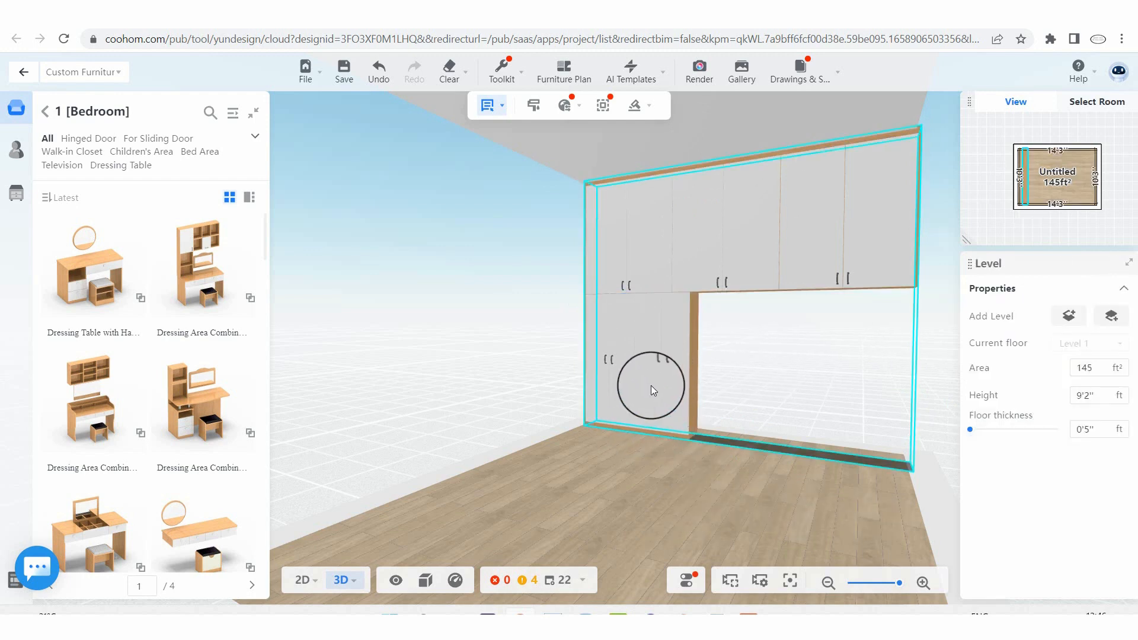
Go through the wardrobe's advanced parameters from the overall variables to the closing settings
click(651, 386)
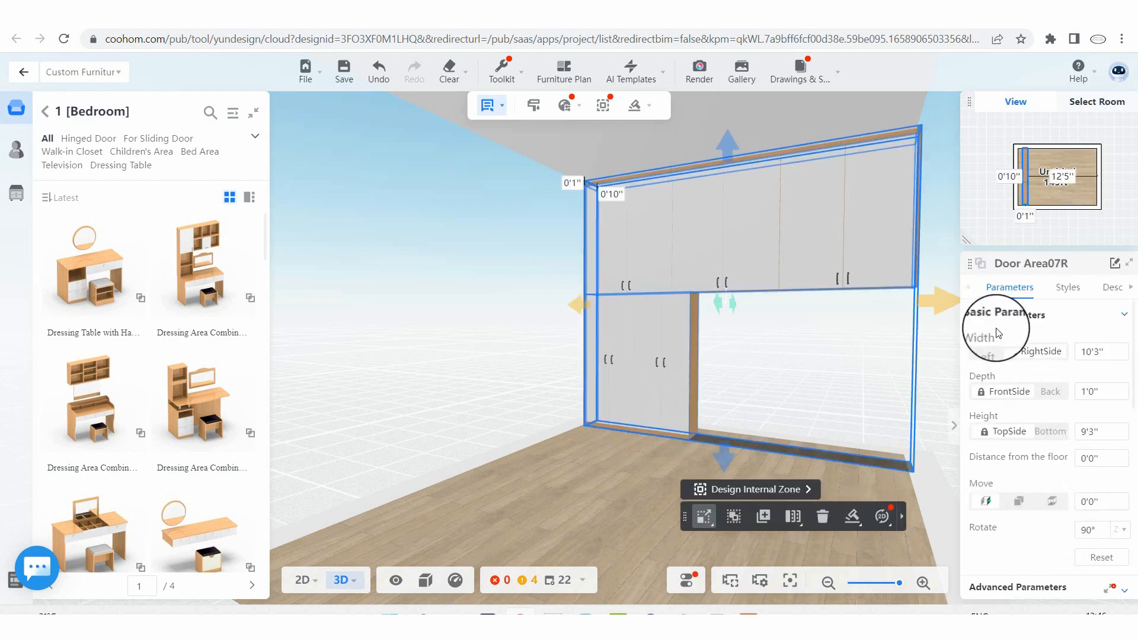
click(994, 313)
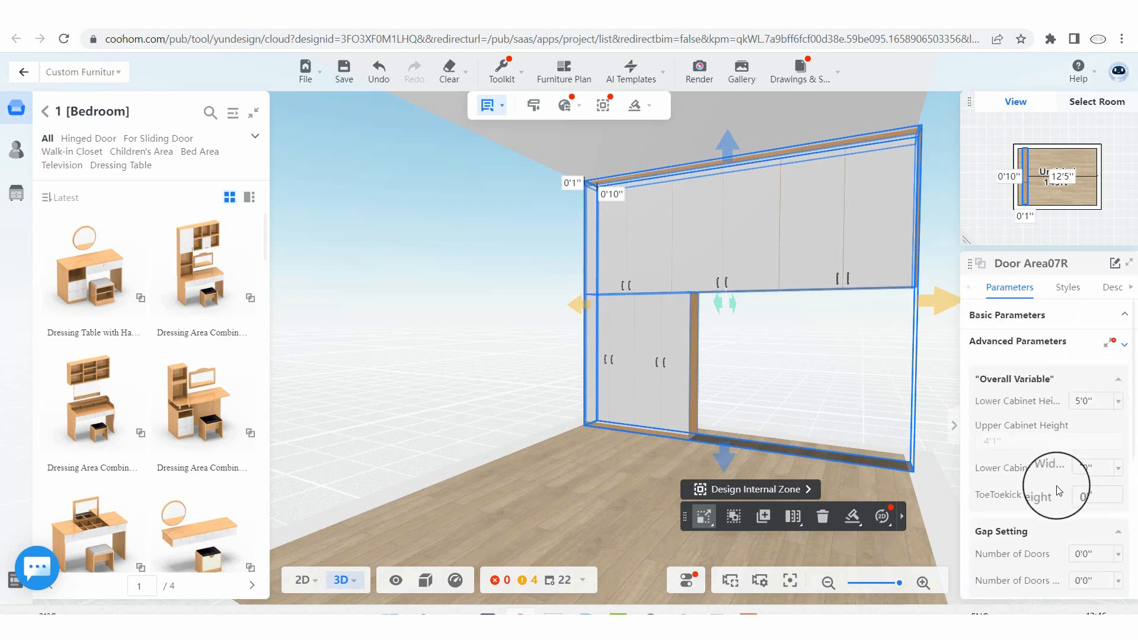
scroll(1058, 491, down, 1)
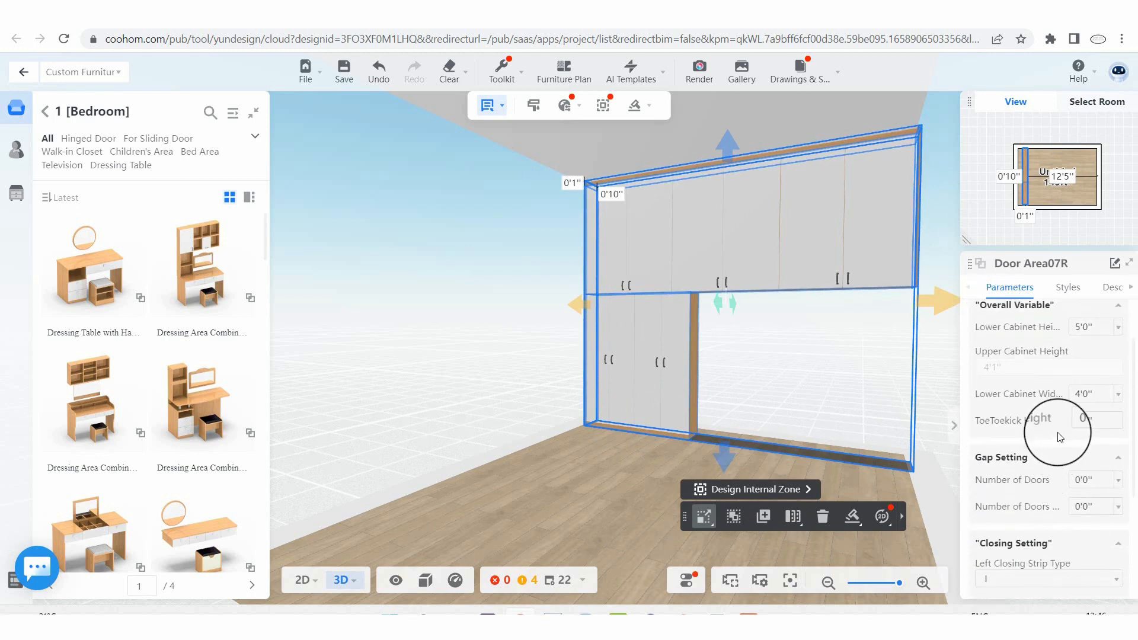
click(1099, 427)
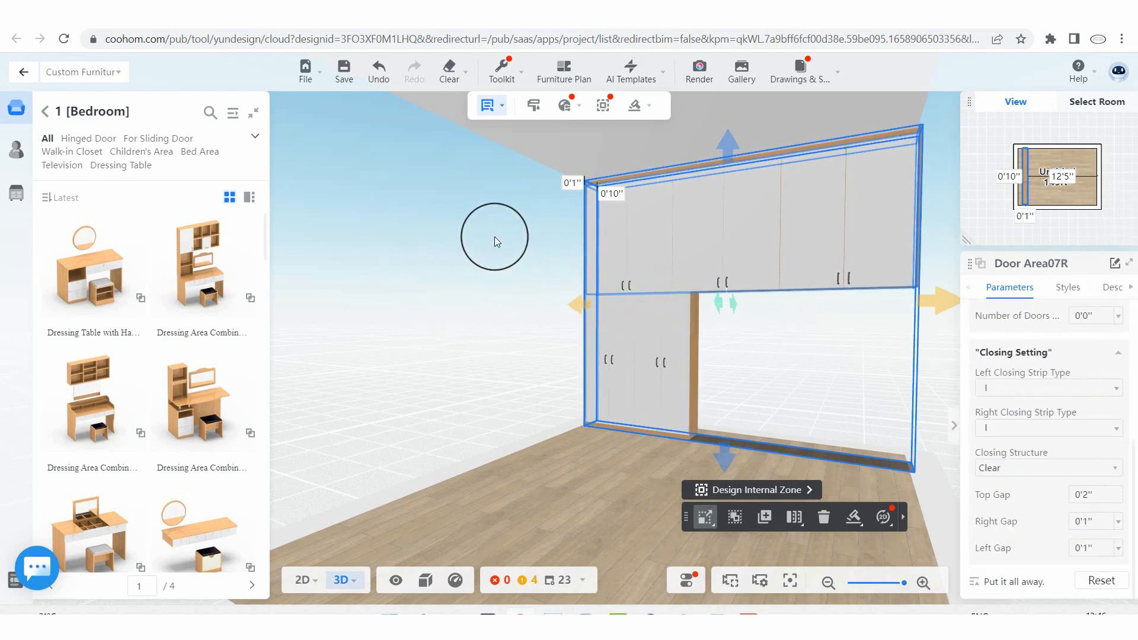
Examine the wardrobe's outer panels and edges up close, along with its closing strip types and gap settings
drag(495, 238, 793, 257)
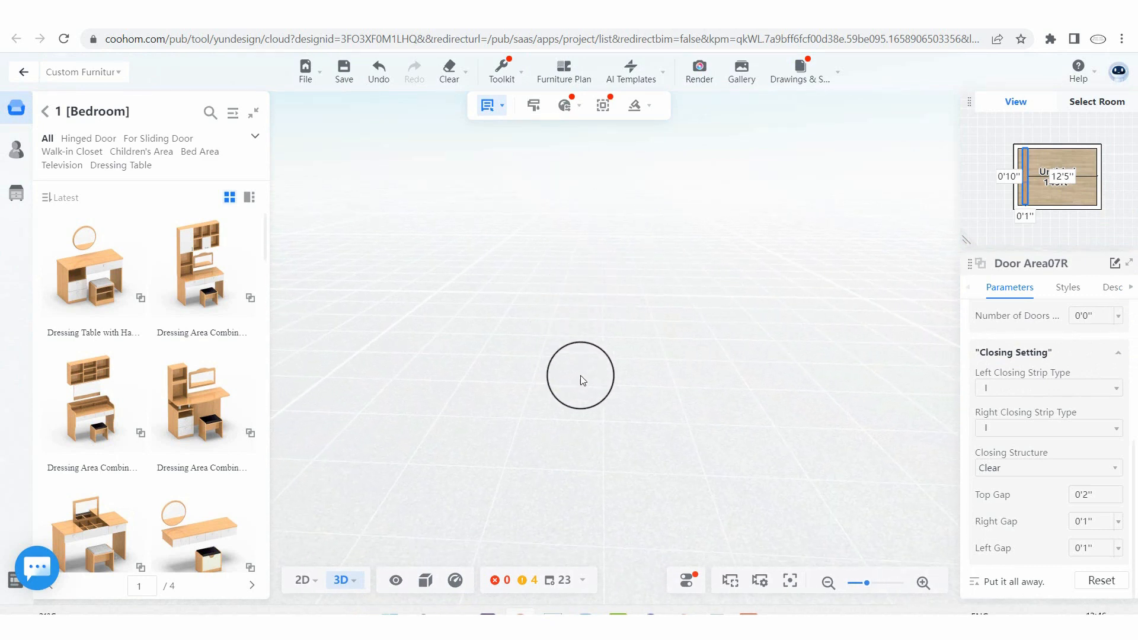
scroll(581, 377, down, 2)
drag(635, 342, 546, 320)
scroll(501, 252, up, 3)
scroll(492, 268, down, 1)
drag(492, 268, 546, 340)
scroll(594, 306, up, 3)
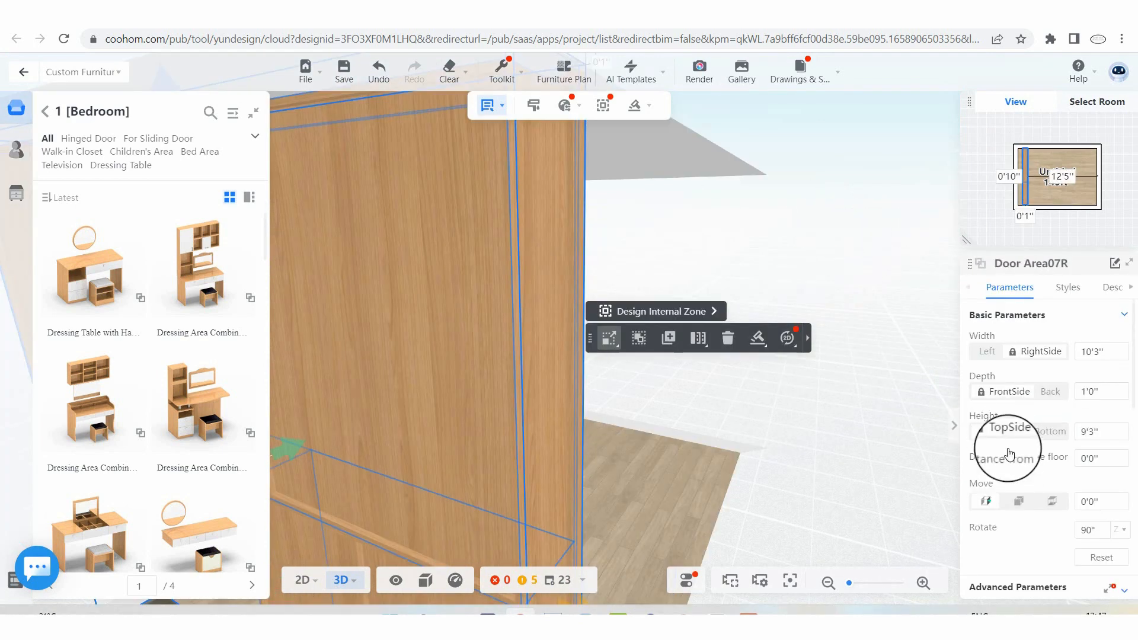
scroll(1002, 537, down, 4)
scroll(1028, 435, down, 5)
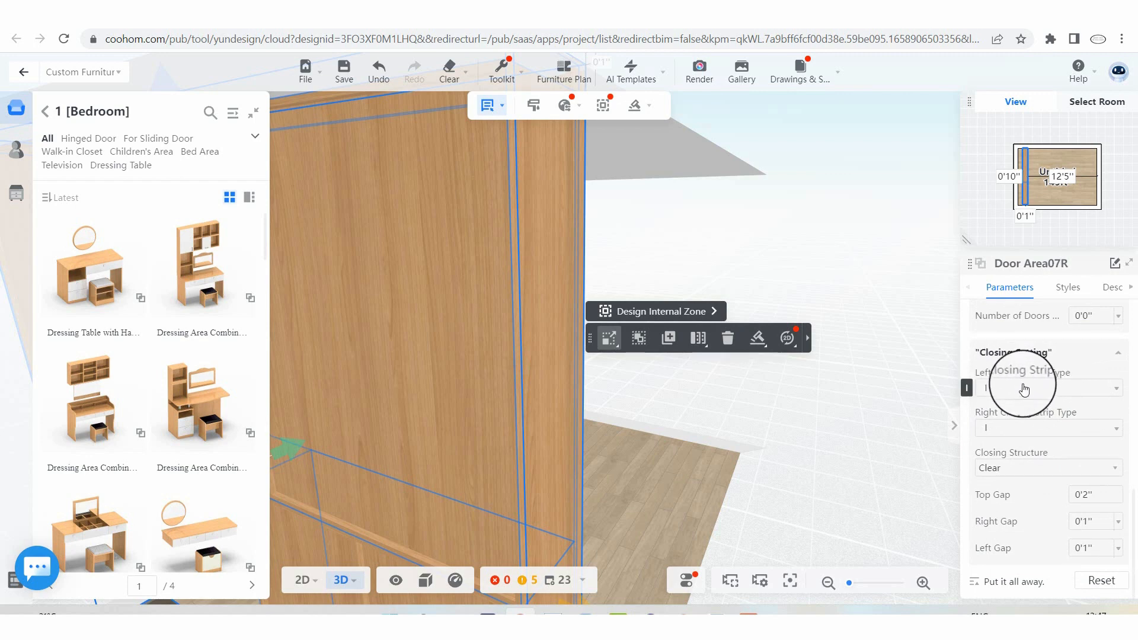
Set the wardrobe's left closing strip type to L and inspect the side panel's edge from different angles
click(1024, 389)
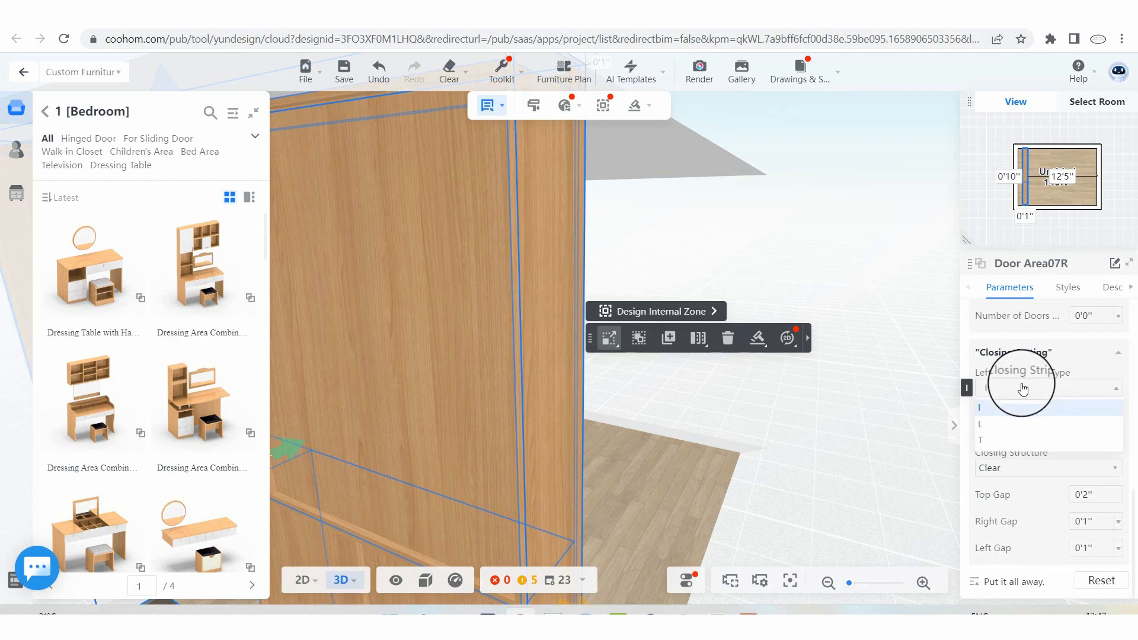
click(987, 425)
click(695, 227)
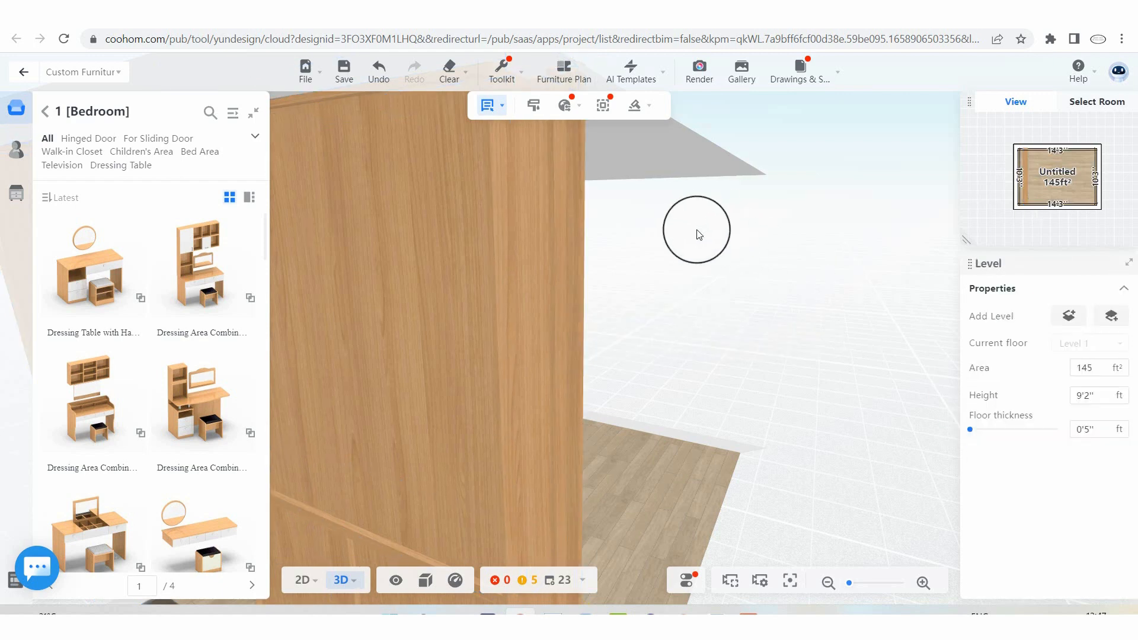
scroll(689, 244, down, 3)
scroll(536, 217, up, 4)
scroll(638, 272, down, 2)
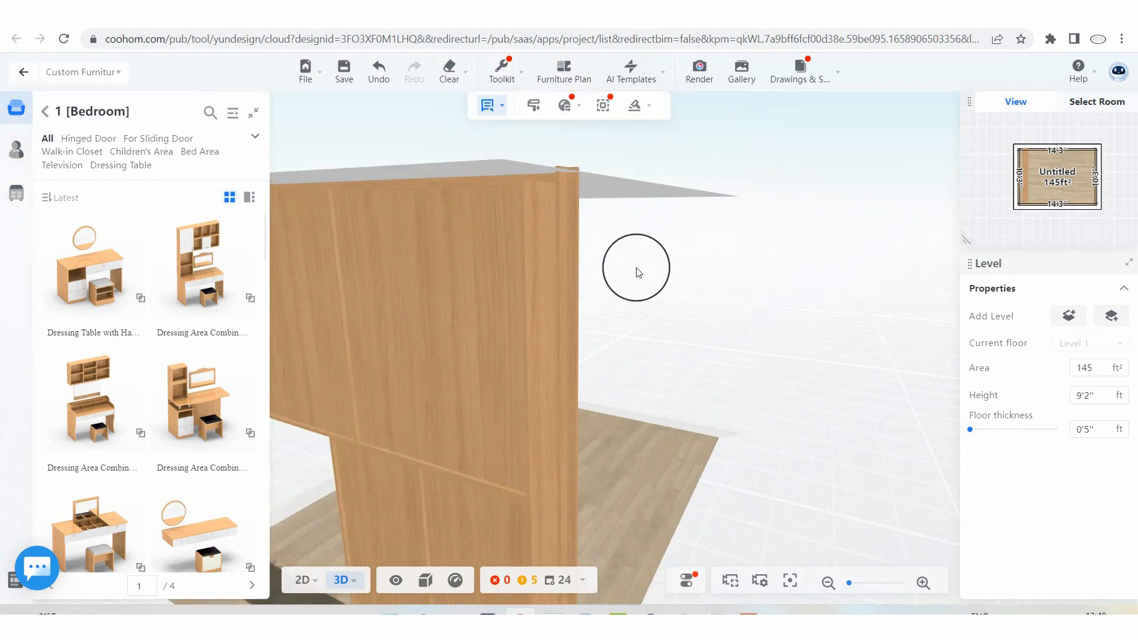
scroll(623, 275, up, 2)
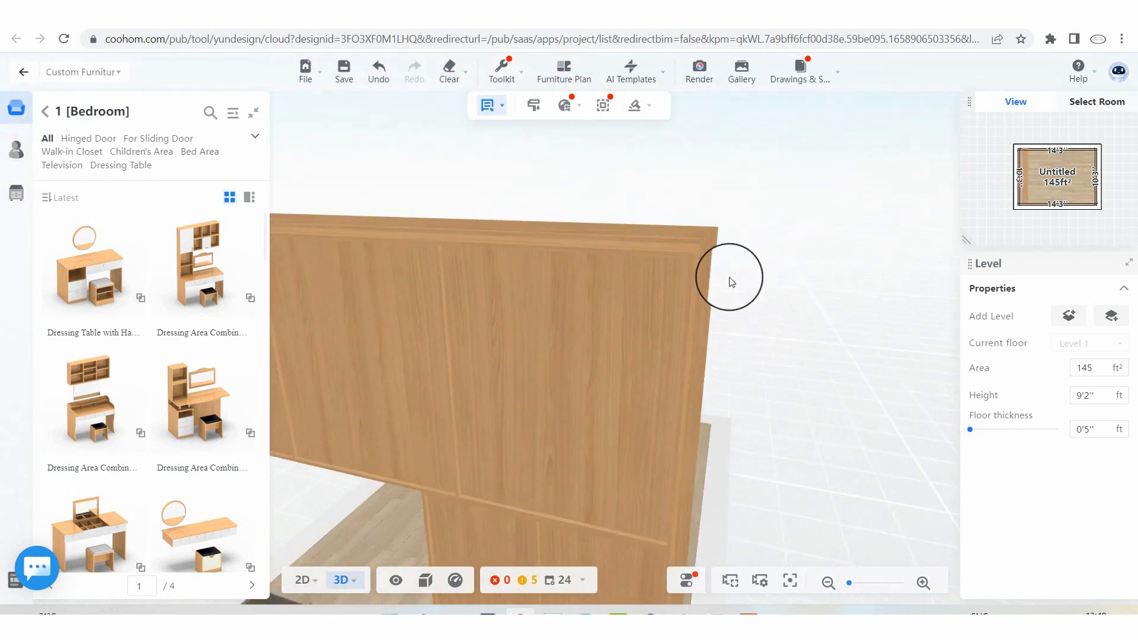
scroll(720, 277, down, 2)
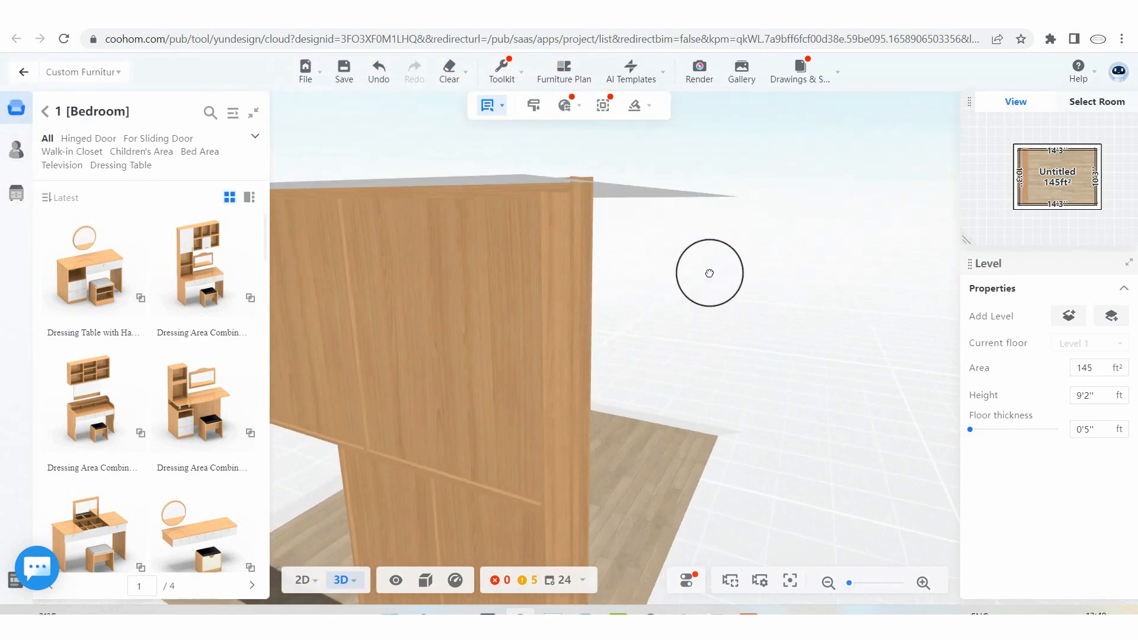
Change the wardrobe's left closing strip type to T
click(560, 244)
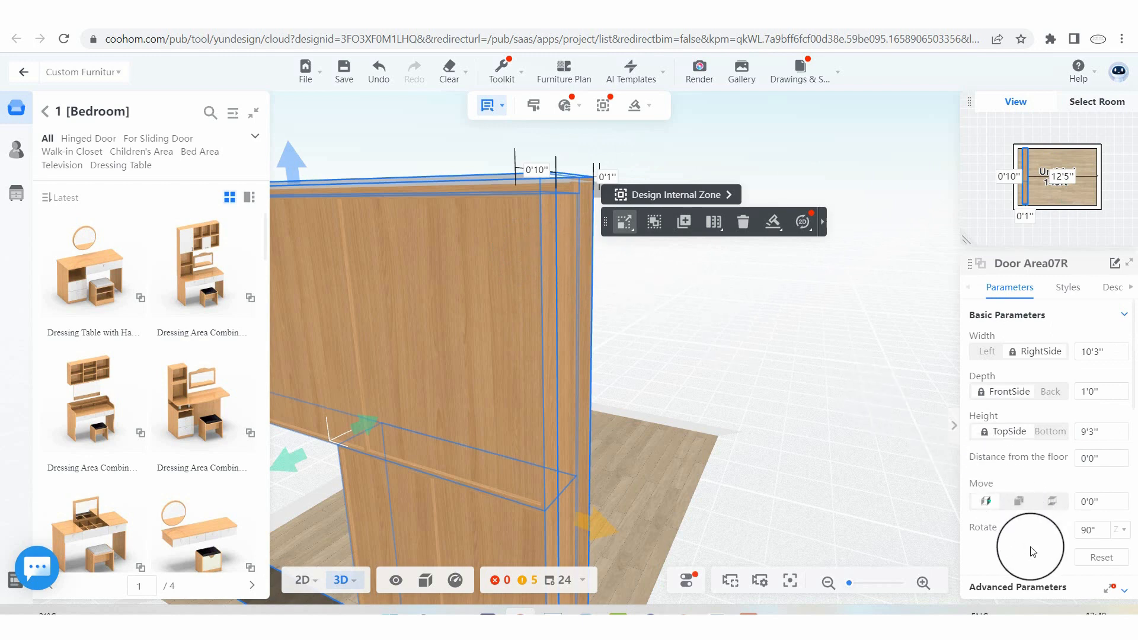
scroll(1033, 550, down, 5)
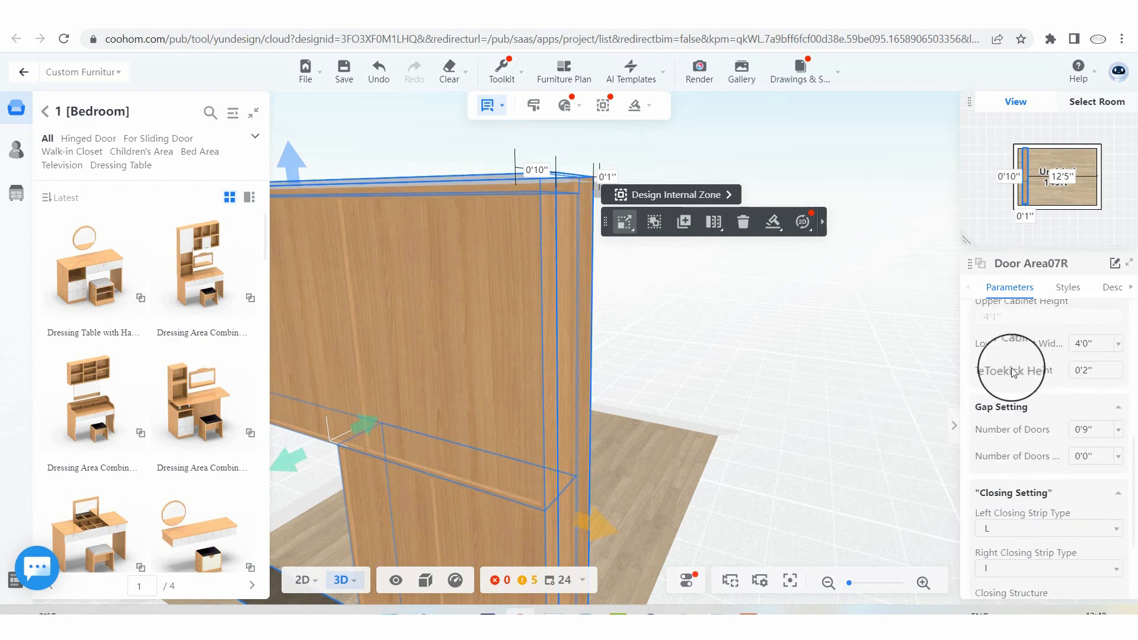
click(1002, 405)
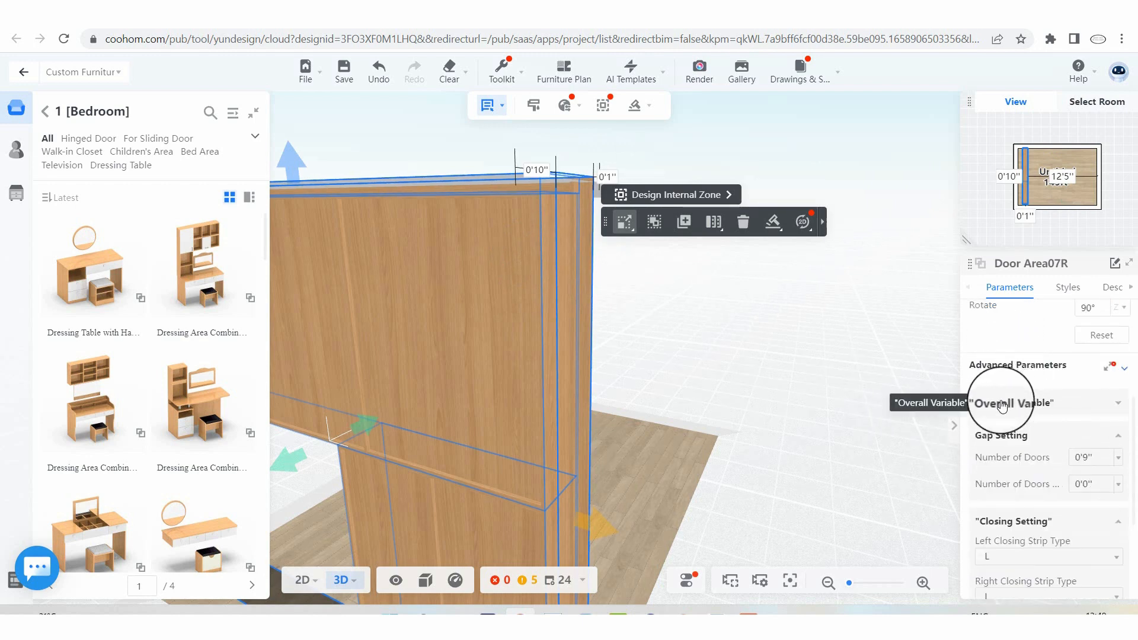
click(1002, 405)
scroll(1013, 418, down, 5)
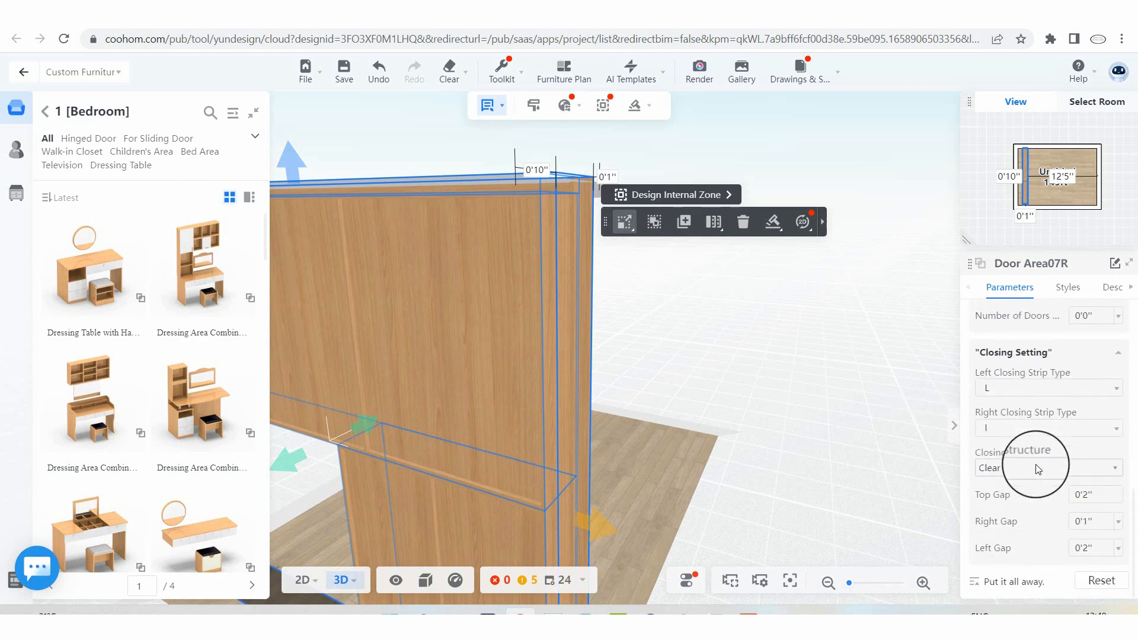
click(1012, 388)
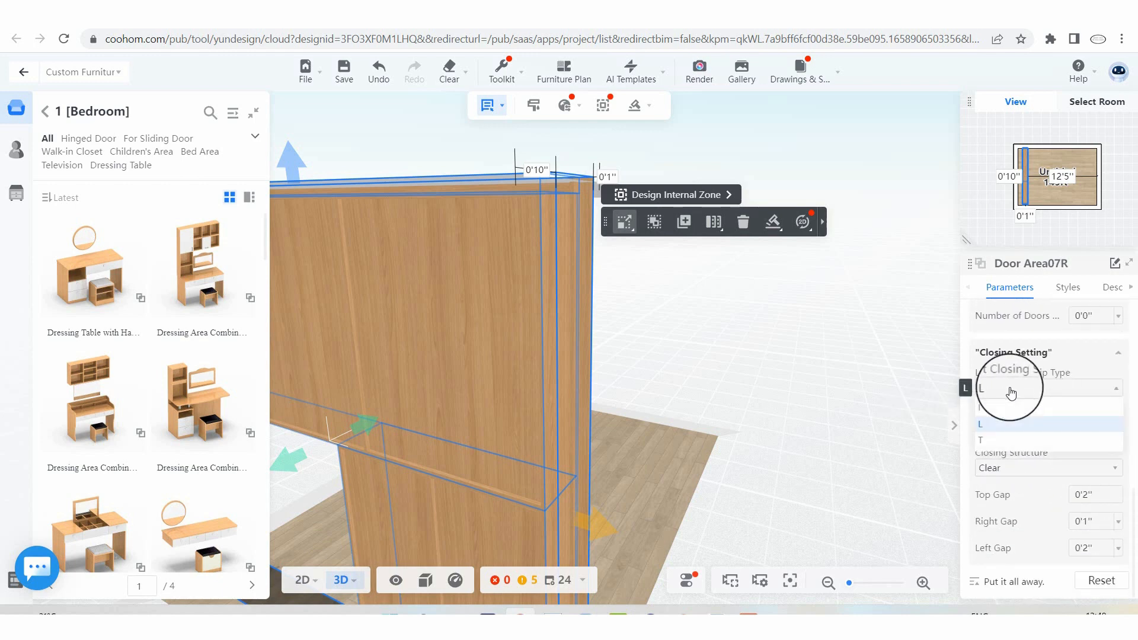
click(981, 442)
click(670, 287)
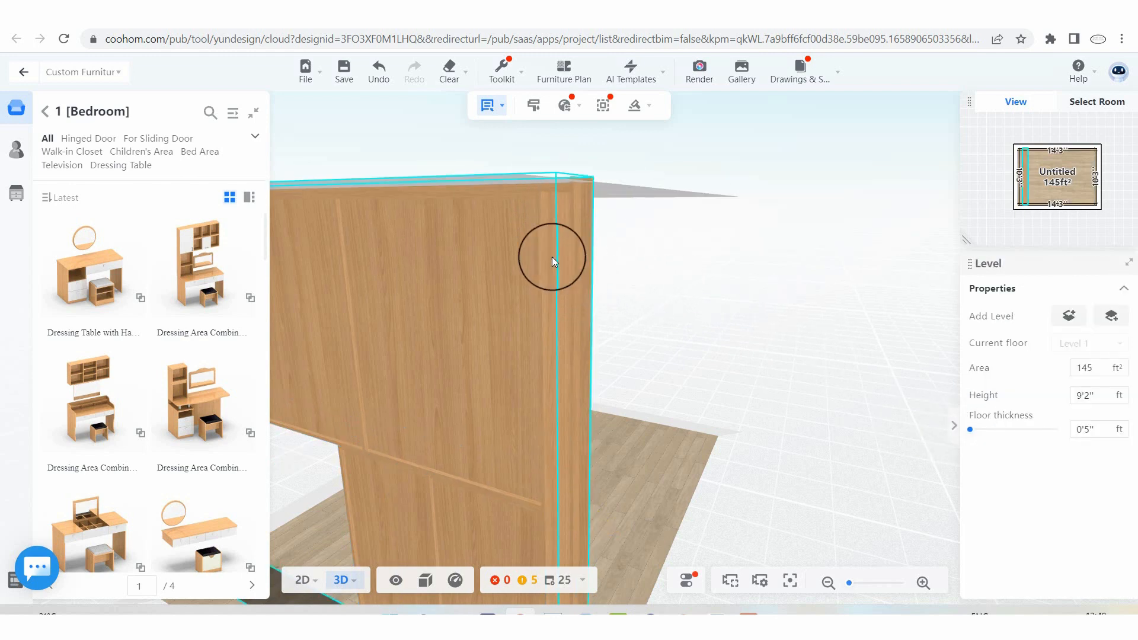
Return the wardrobe's left closing strip type to I and inspect the side panel's edge up close
click(579, 279)
scroll(1043, 421, down, 3)
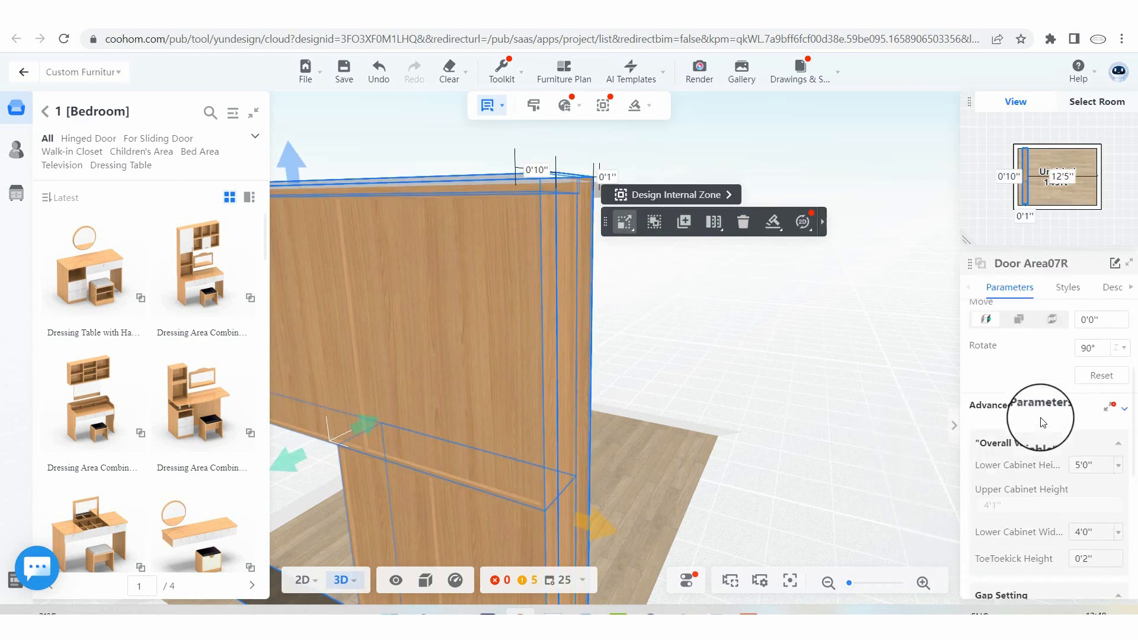
scroll(1042, 422, down, 4)
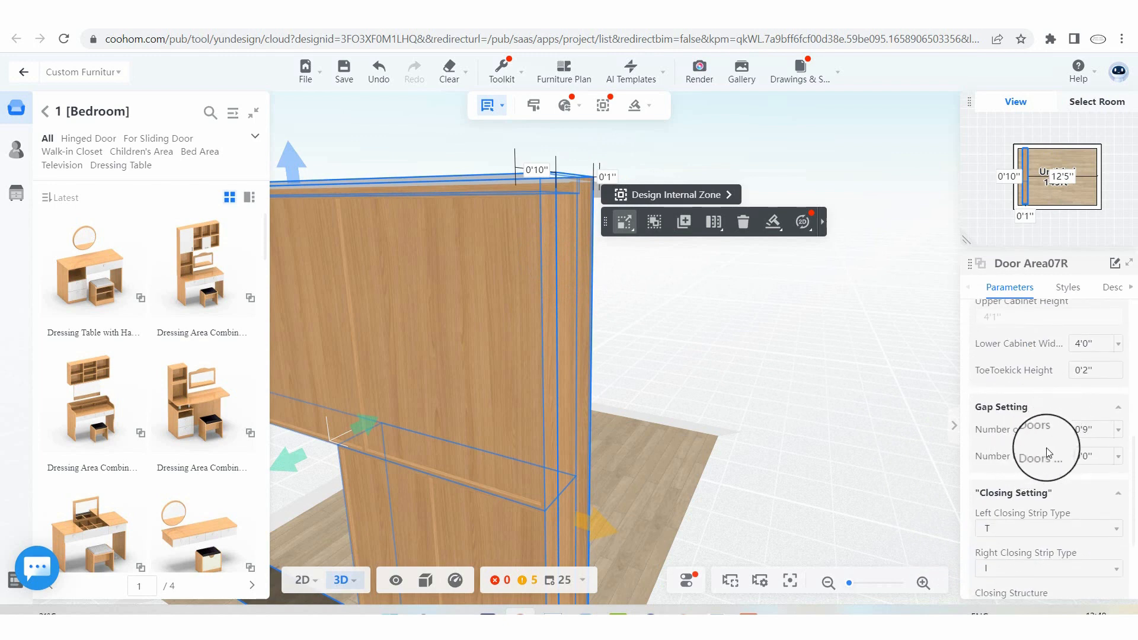
scroll(1024, 488, down, 1)
click(1019, 458)
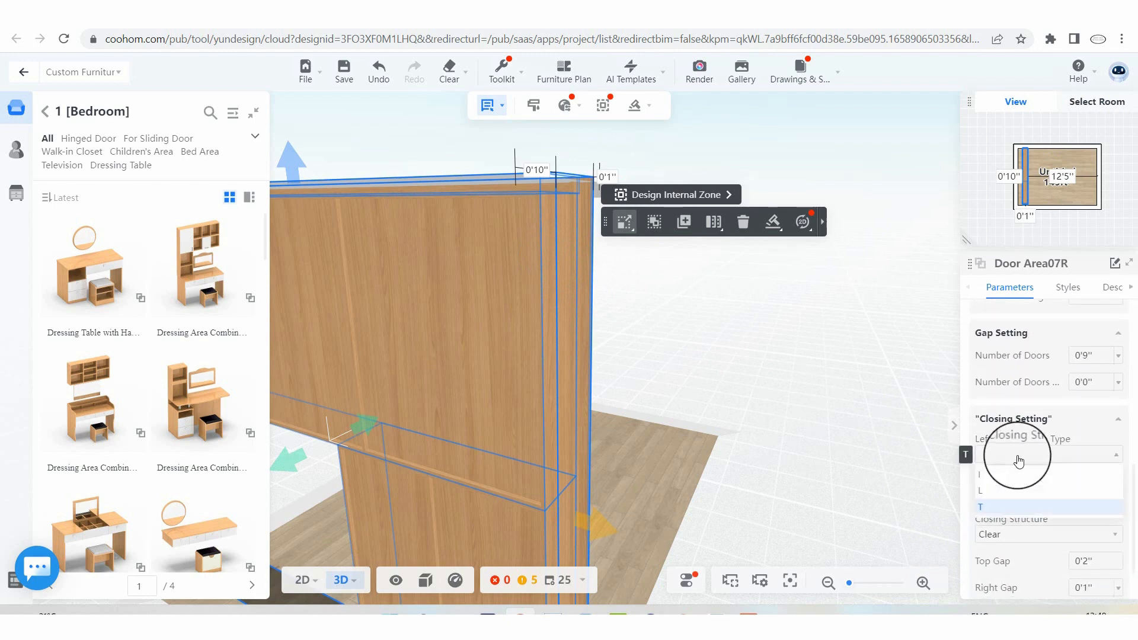
click(983, 474)
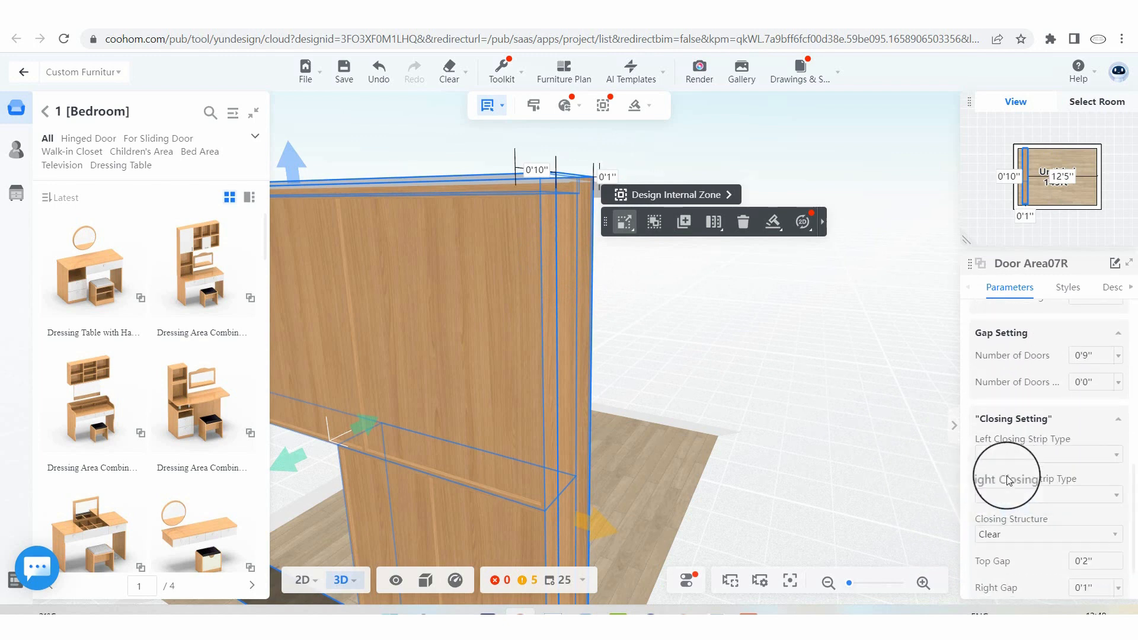
click(654, 322)
scroll(575, 213, up, 3)
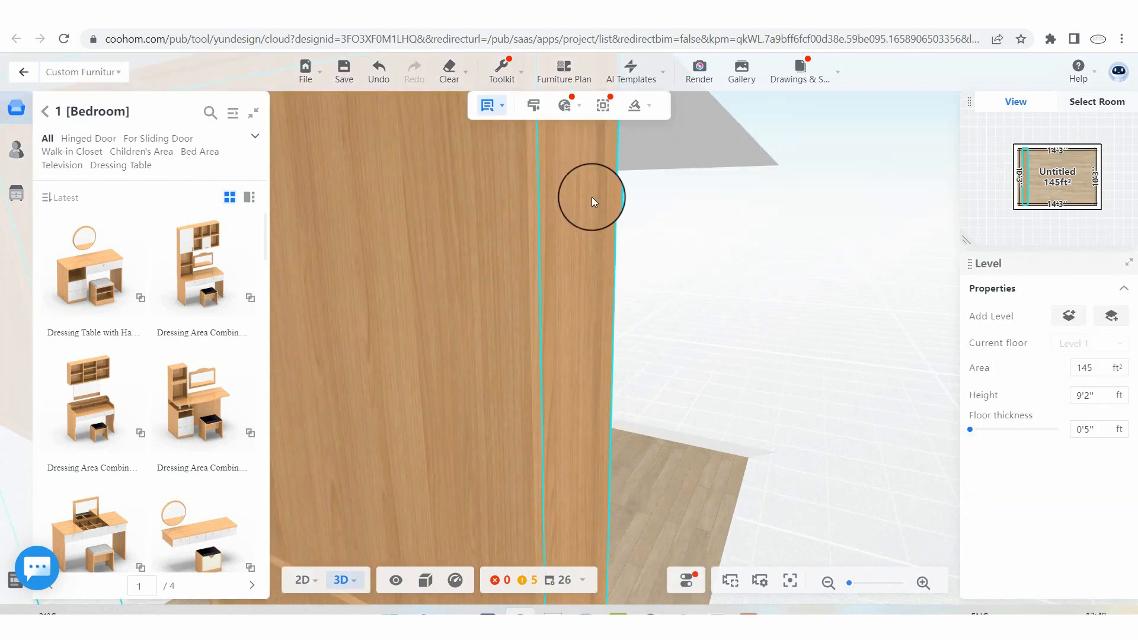
scroll(594, 188, down, 3)
scroll(596, 190, up, 3)
scroll(596, 211, down, 2)
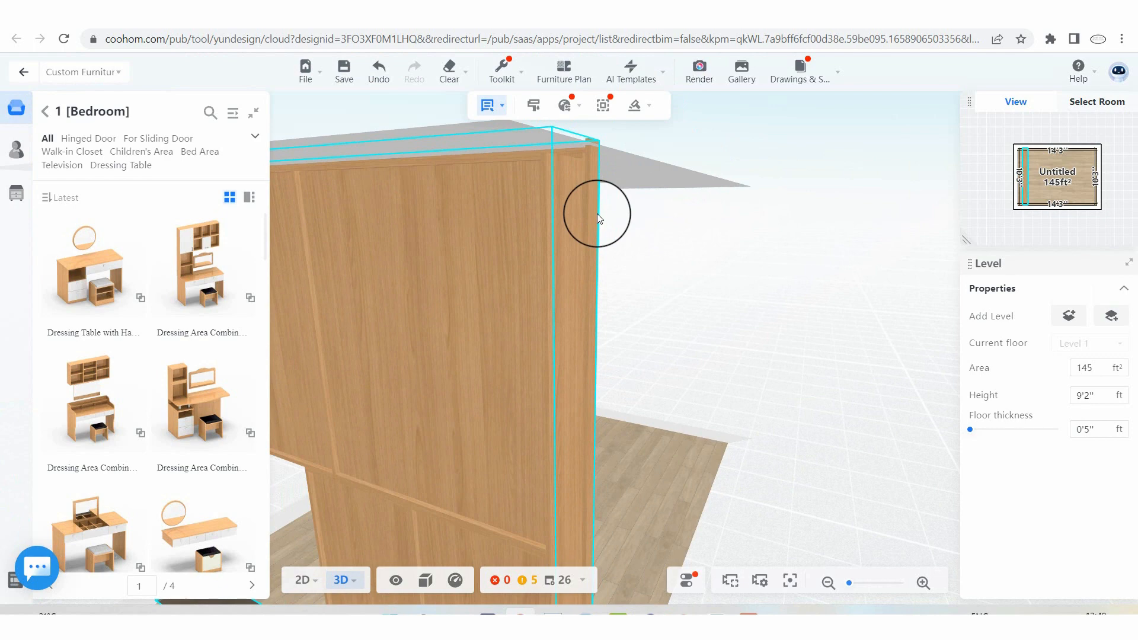
Set the wardrobe's top gap to 2 ft in the closing settings, with the cabinet viewed from the front
click(558, 249)
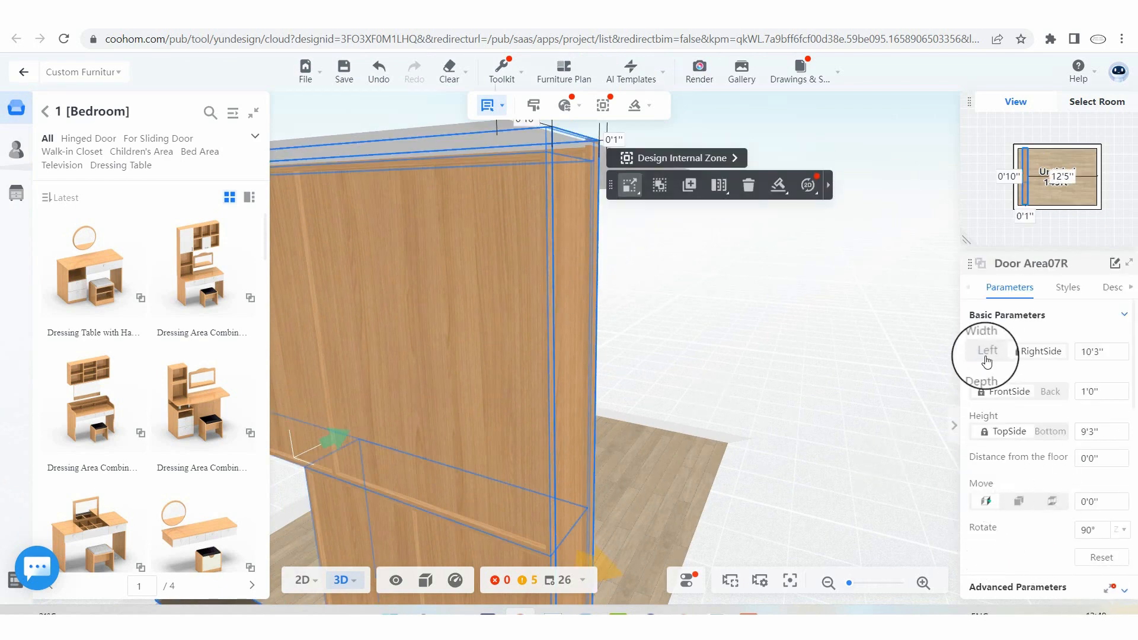
click(989, 317)
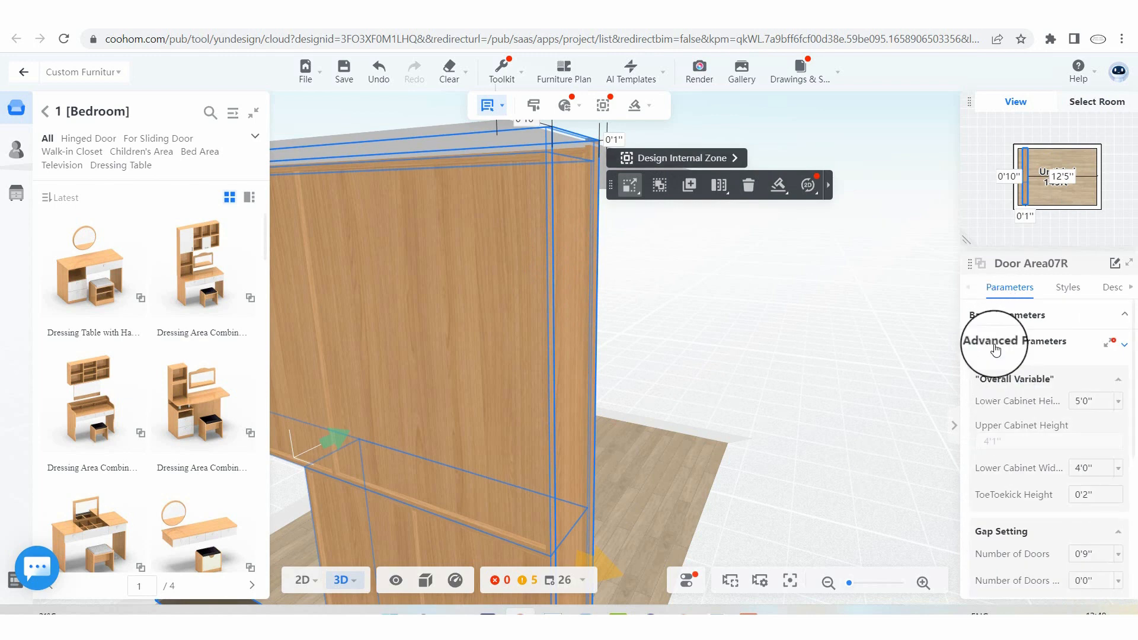
scroll(1016, 521, down, 4)
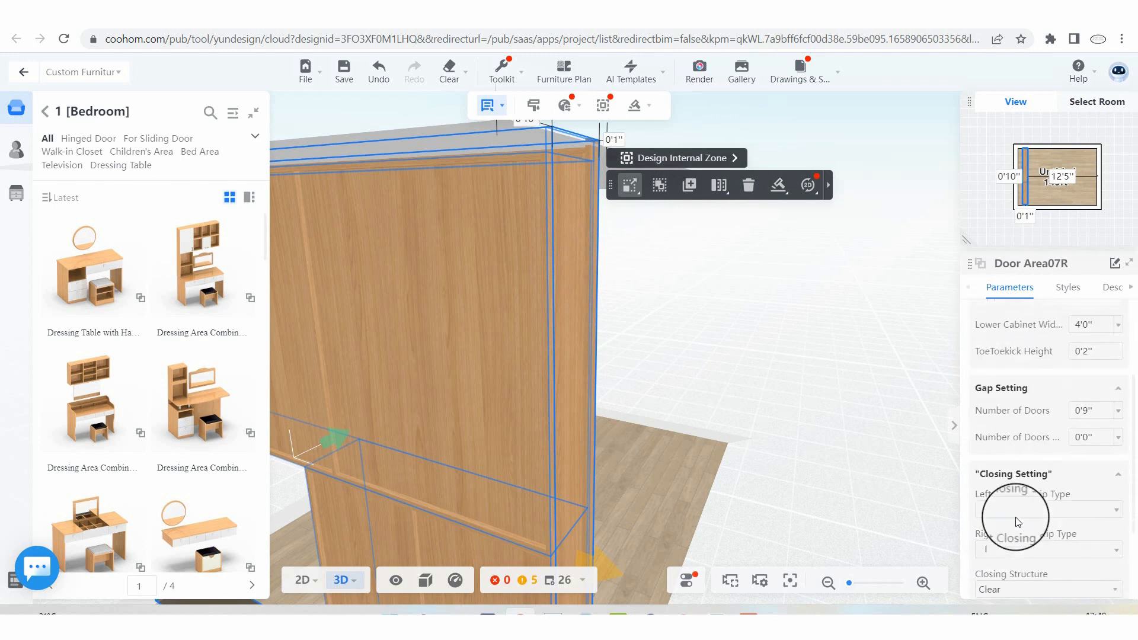
scroll(1036, 413, down, 1)
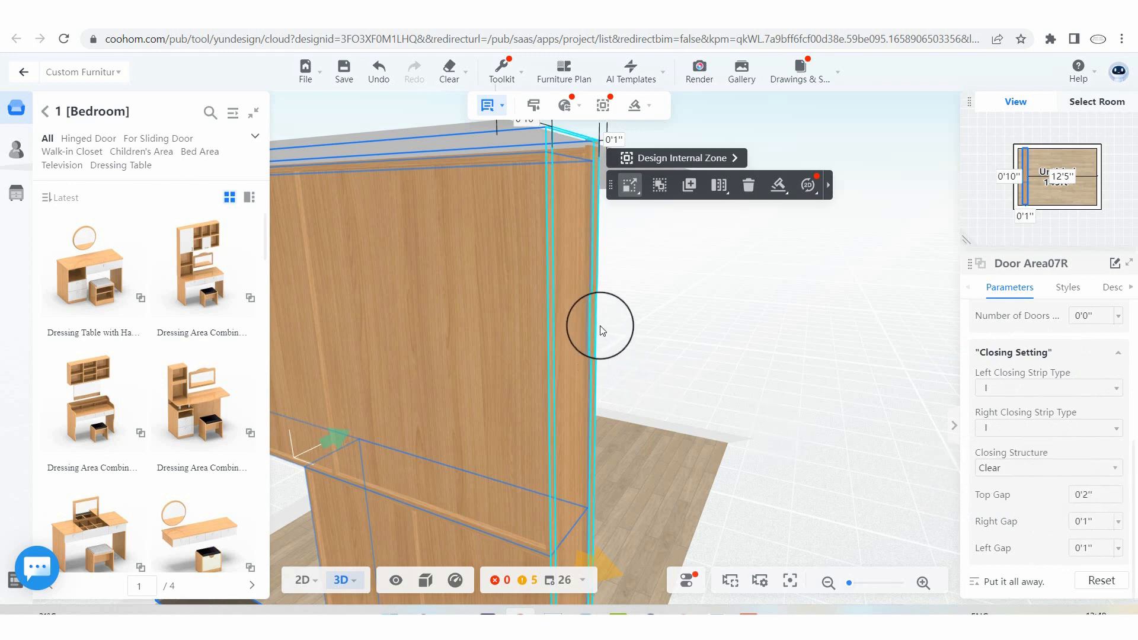
scroll(652, 344, down, 3)
drag(686, 356, 376, 322)
click(373, 244)
scroll(458, 268, up, 3)
scroll(459, 268, up, 4)
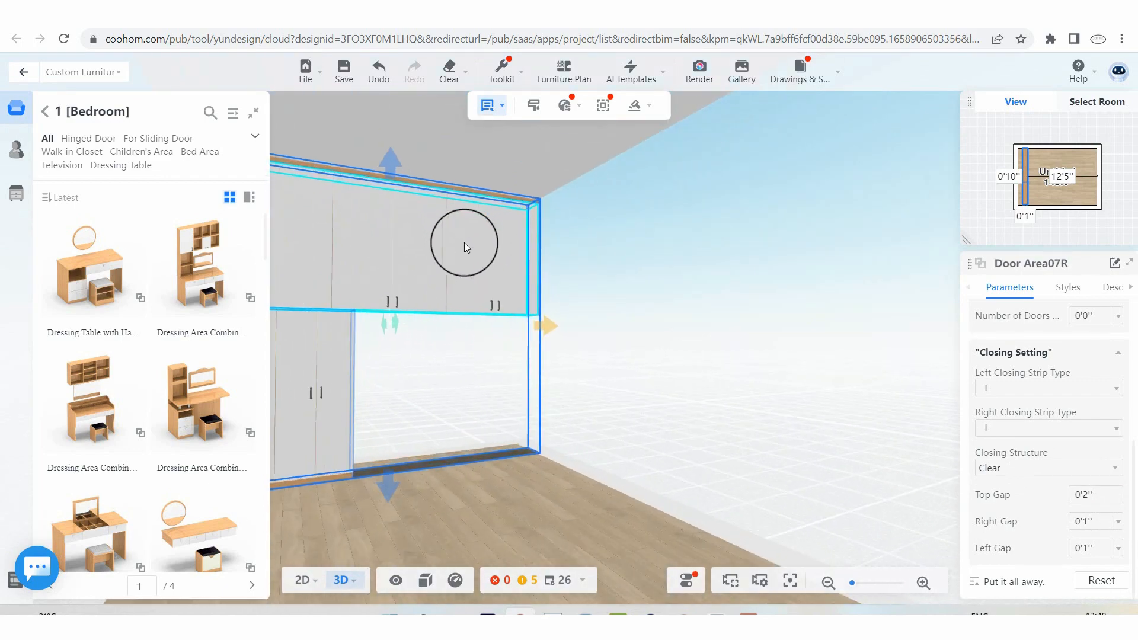
drag(597, 286, 542, 303)
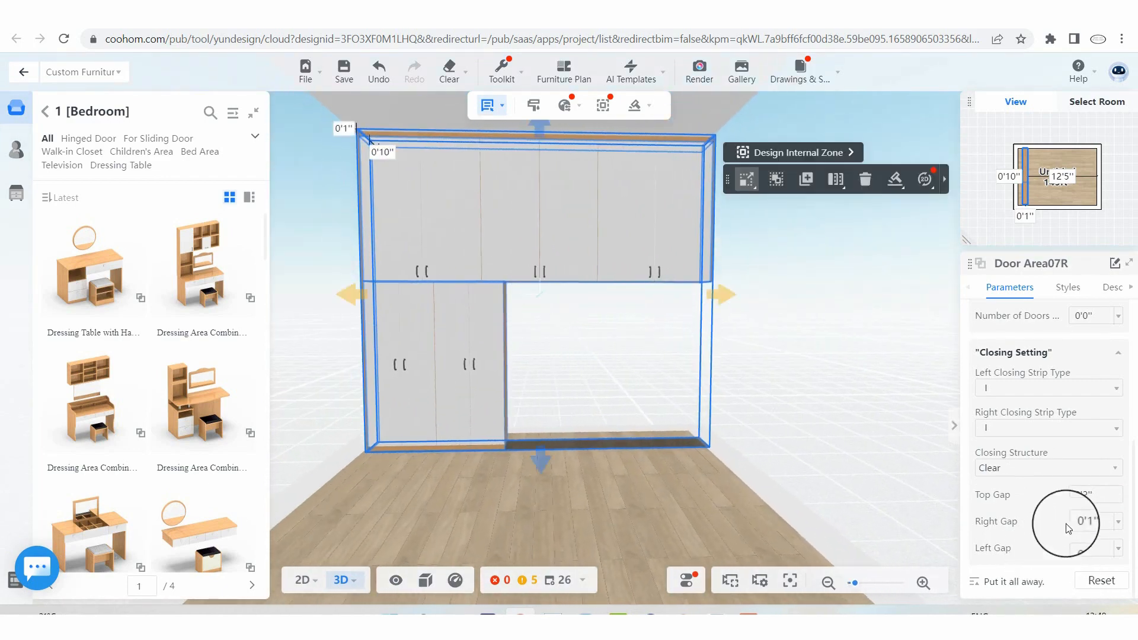
click(1084, 495)
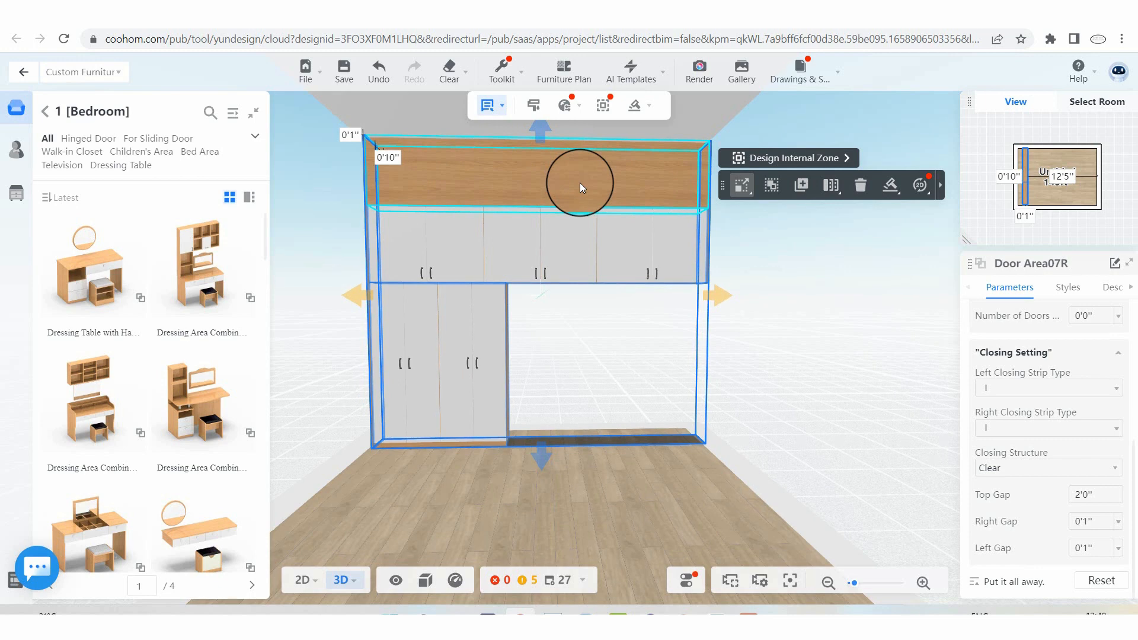
Set the wardrobe's top gap to 3 in and its right gap to 1 ft
click(1097, 497)
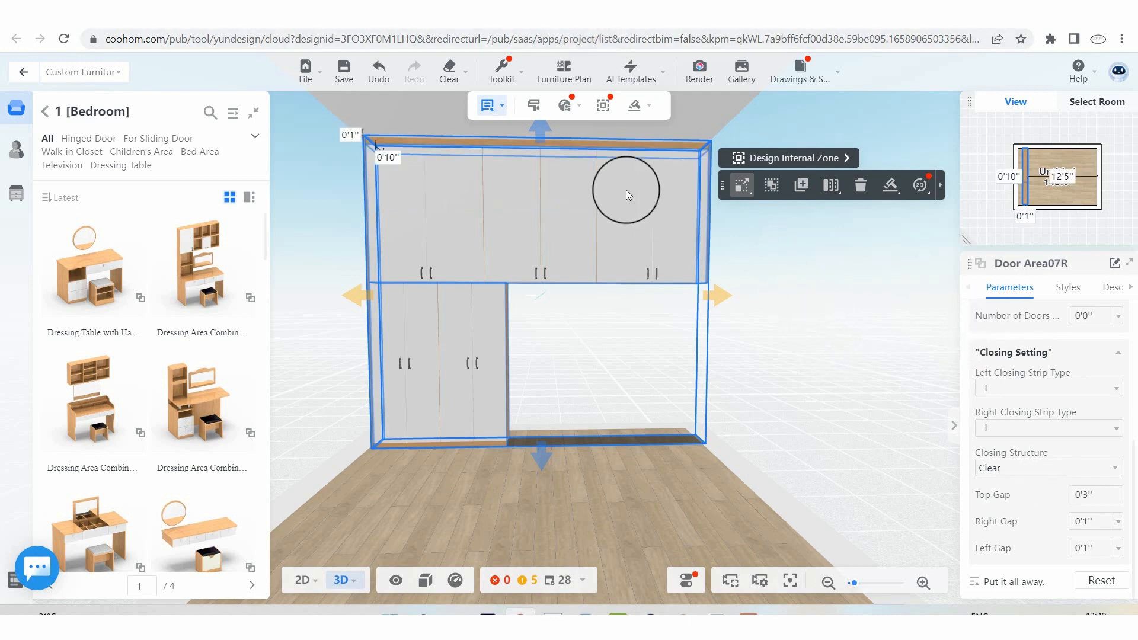
scroll(413, 200, up, 2)
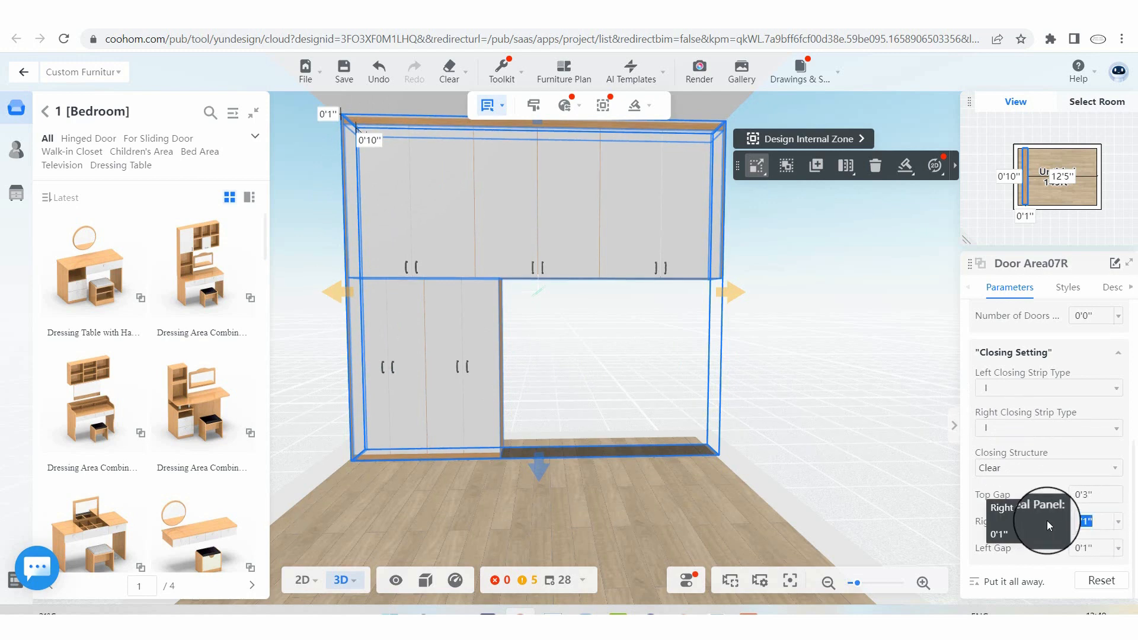
text(1)
key(Return)
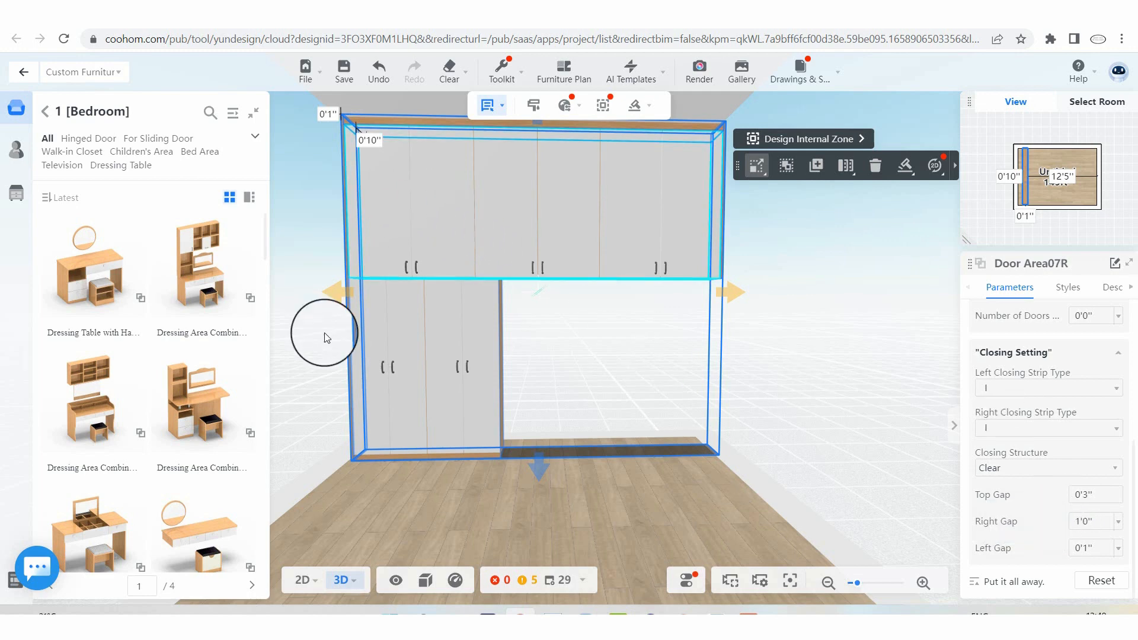
click(851, 316)
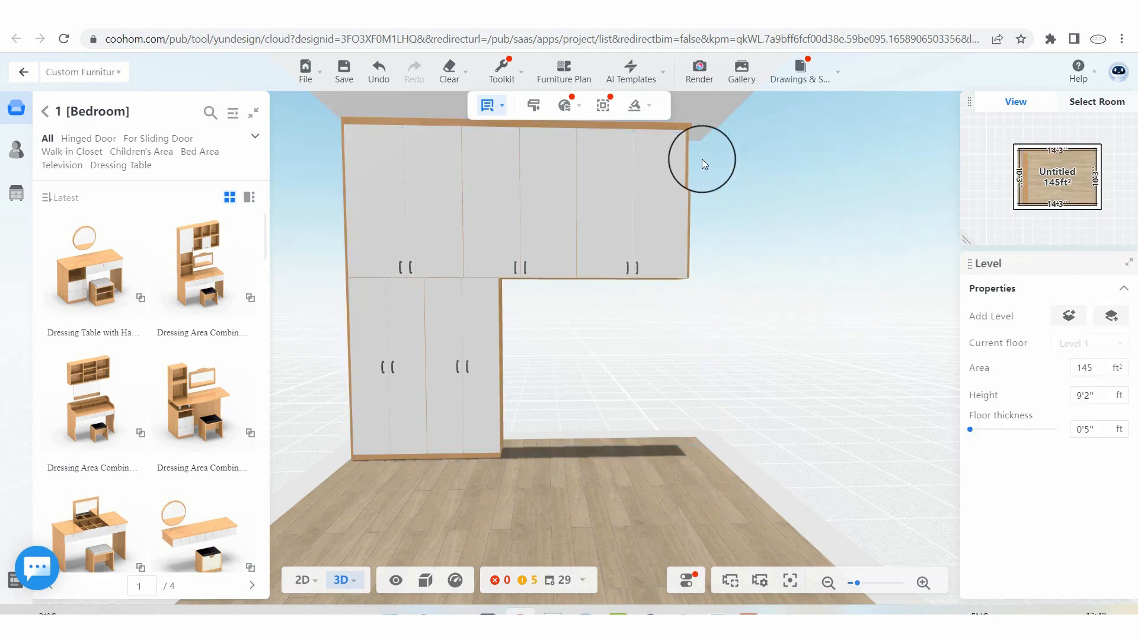
Set the wardrobe's left gap to 1 ft in the closing settings
click(607, 187)
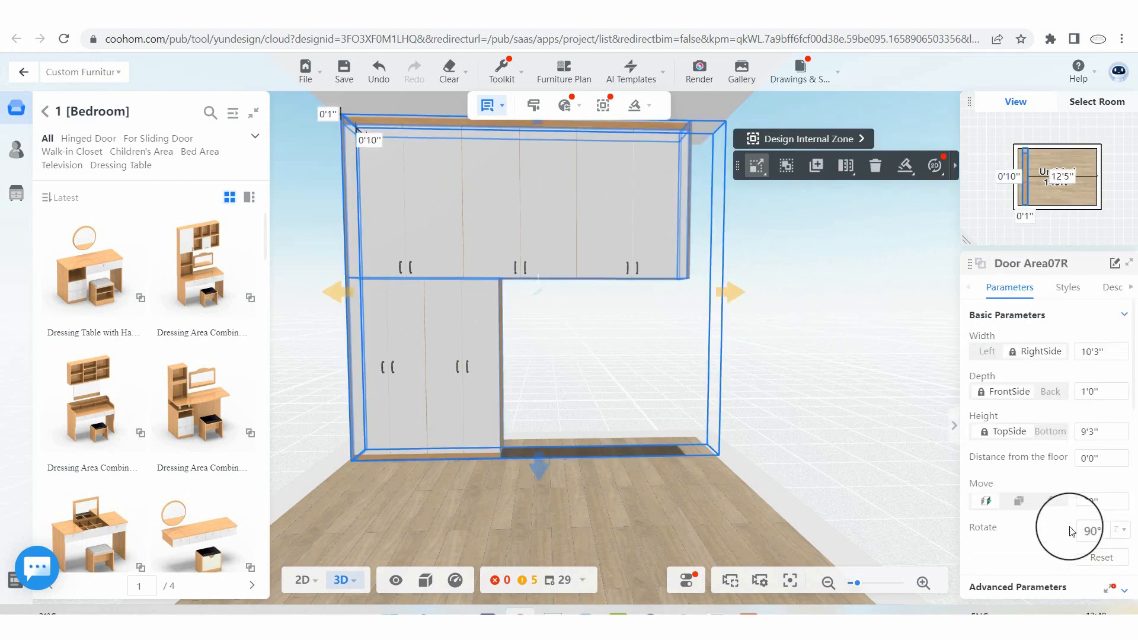
scroll(1044, 465, down, 10)
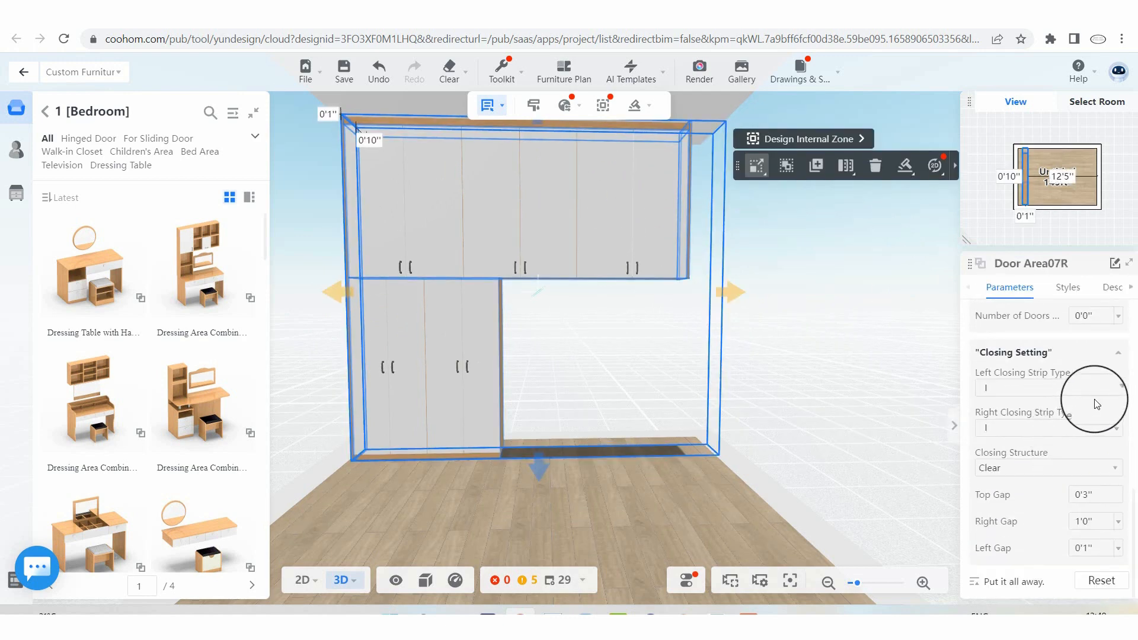
click(1089, 548)
drag(1089, 548, 1066, 557)
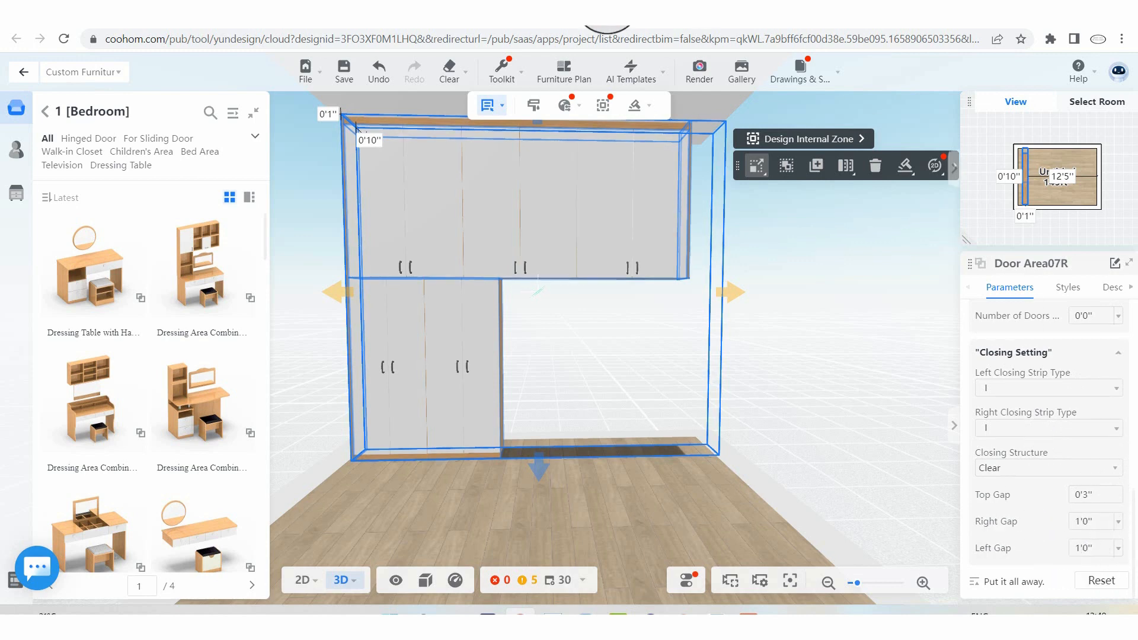
key(Return)
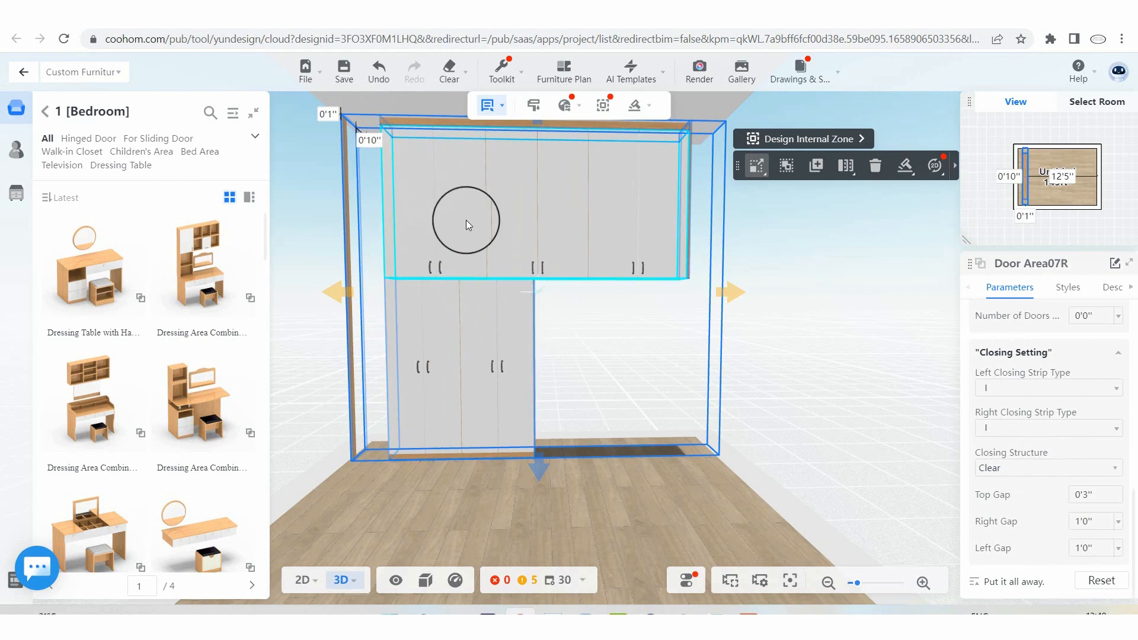
Reset the wardrobe's advanced parameters to their default values
drag(615, 376, 571, 376)
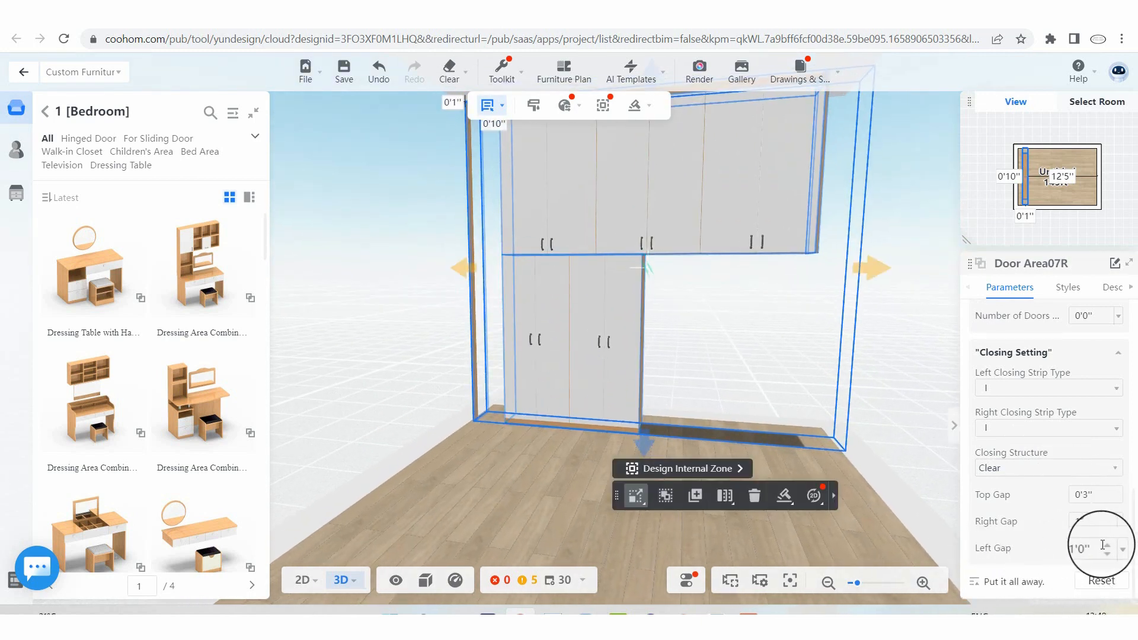
click(688, 221)
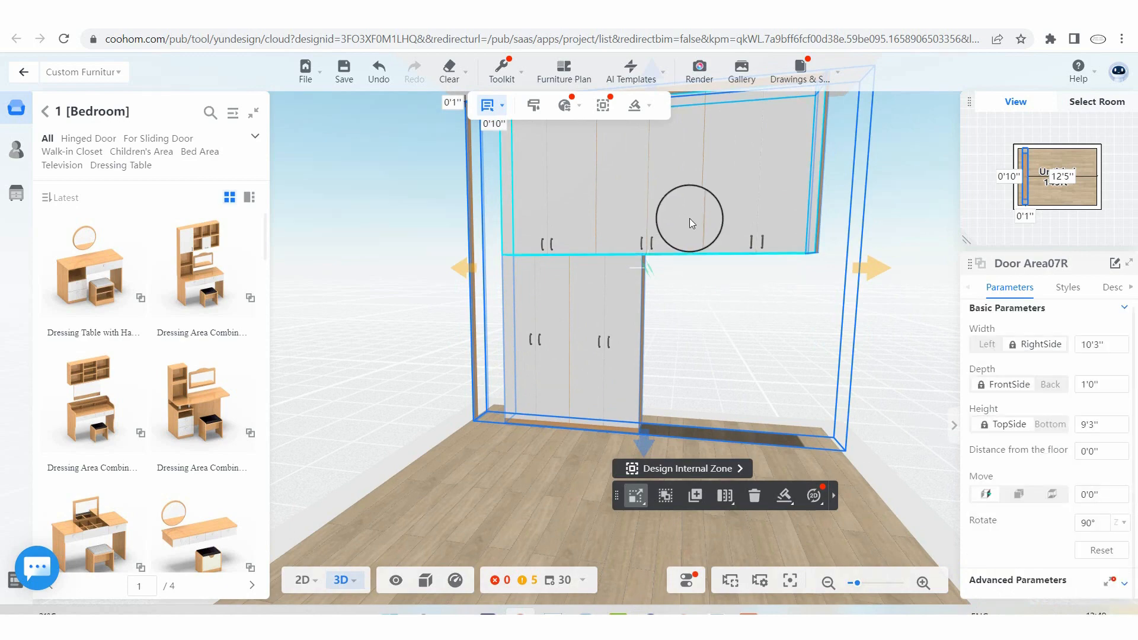
click(689, 219)
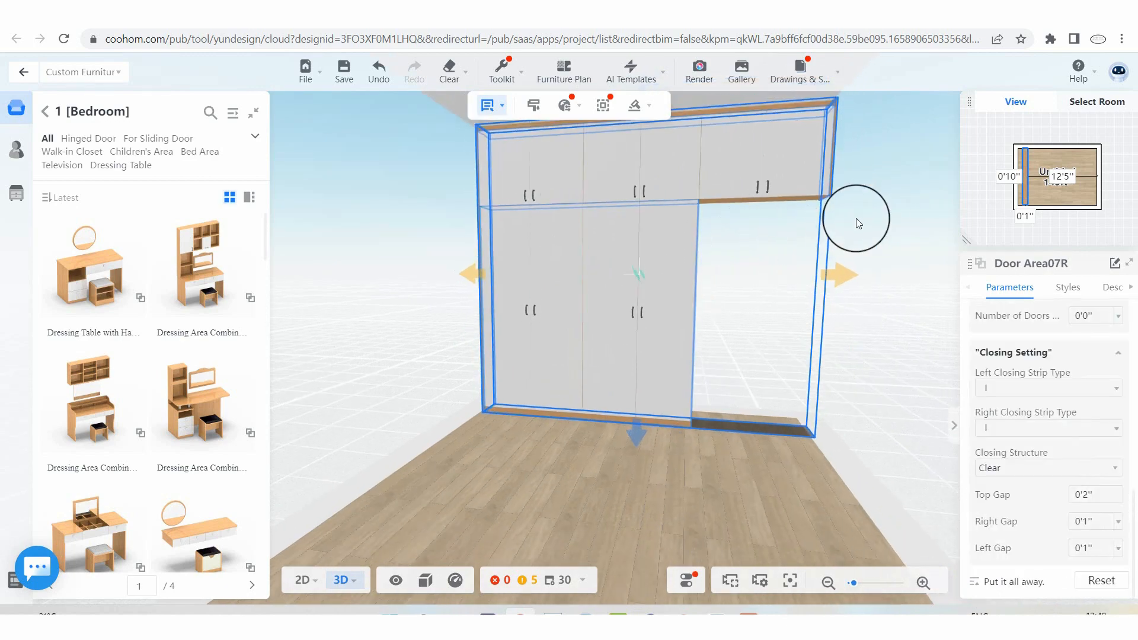
Try the 1Single Door top cabinet as the carcass style of the wardrobe's top cabinet
scroll(870, 192, down, 2)
scroll(877, 182, up, 3)
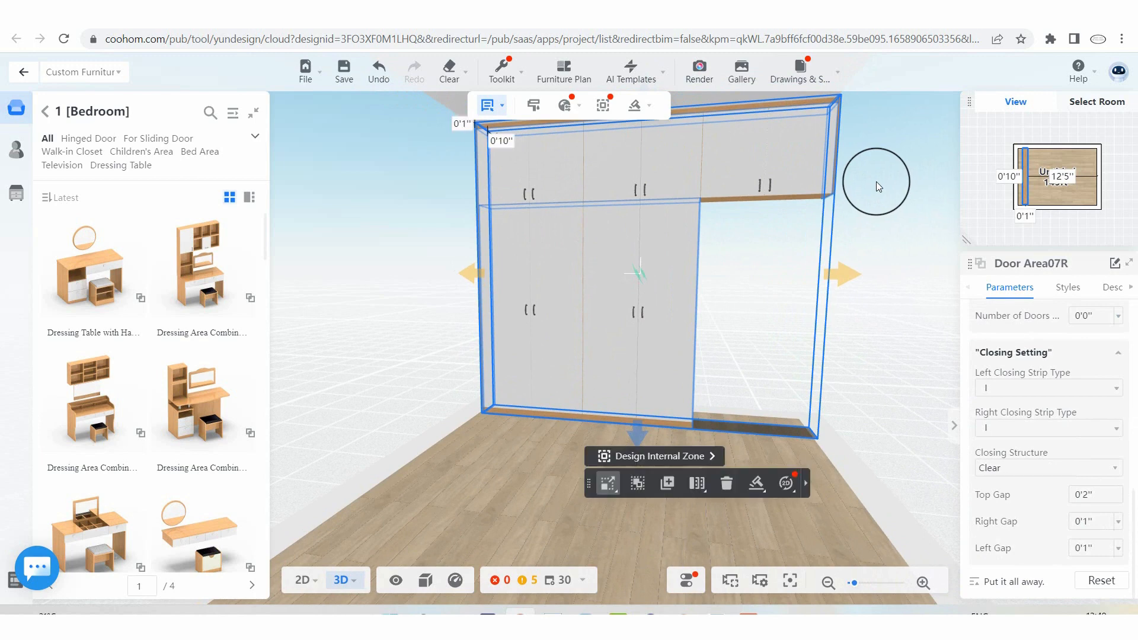
scroll(881, 196, down, 1)
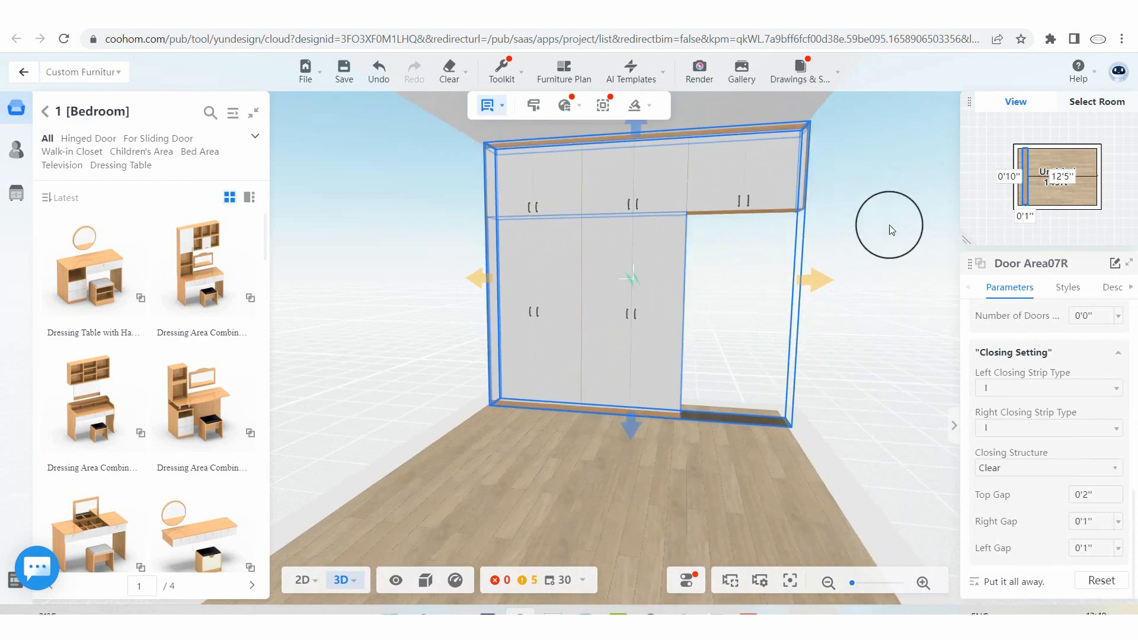
click(1073, 289)
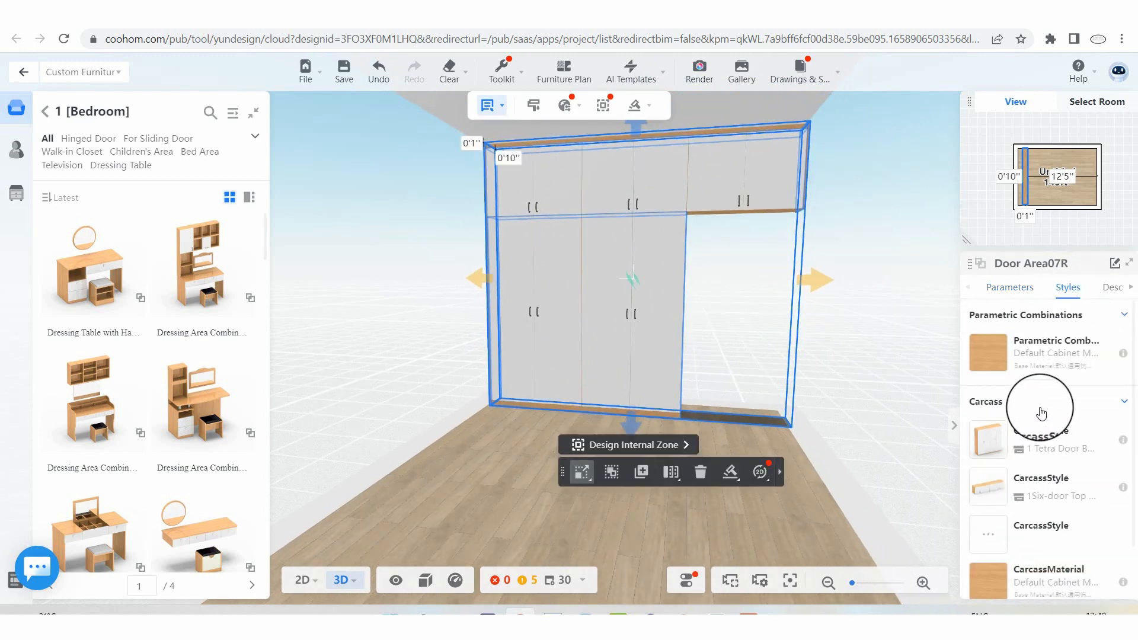
scroll(1042, 439, down, 1)
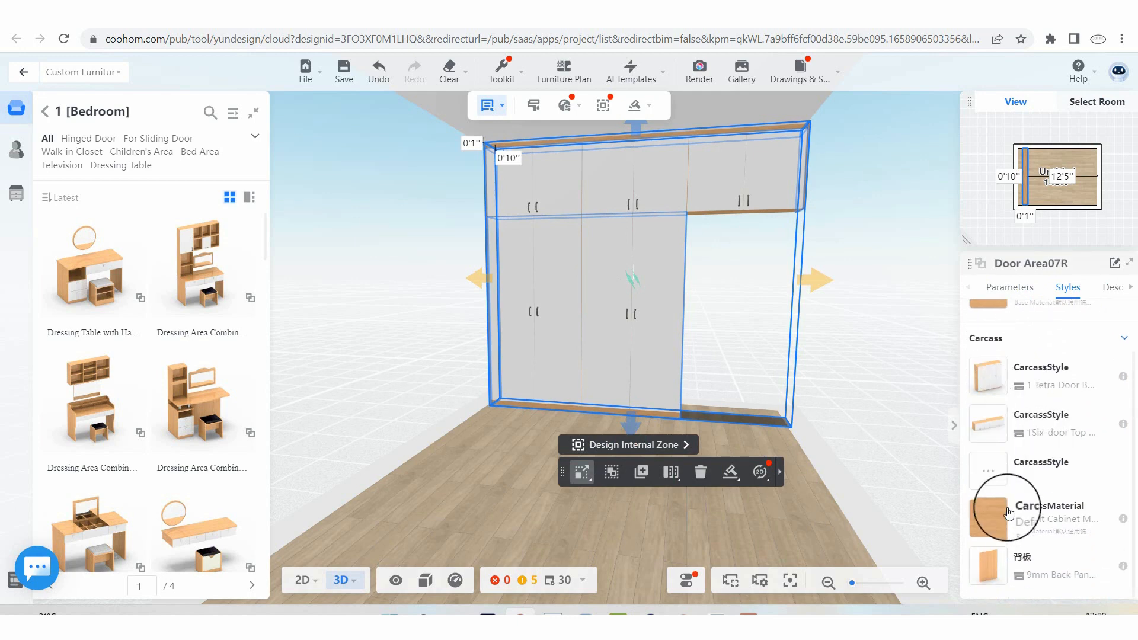
click(991, 424)
scroll(869, 338, down, 2)
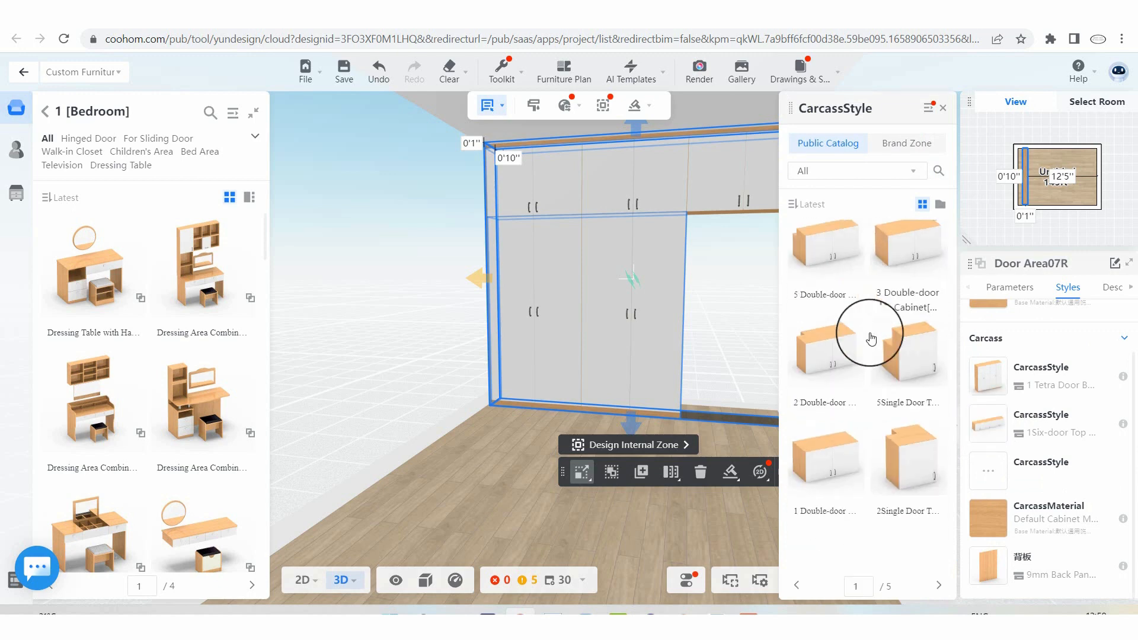
scroll(865, 421, up, 2)
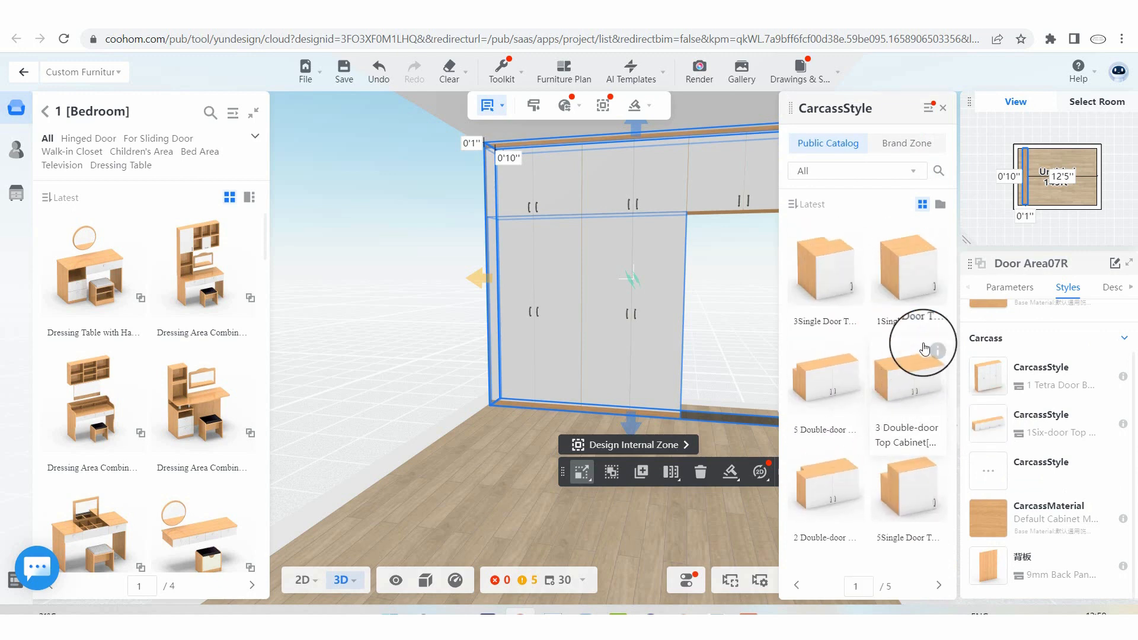
click(919, 269)
scroll(709, 290, down, 1)
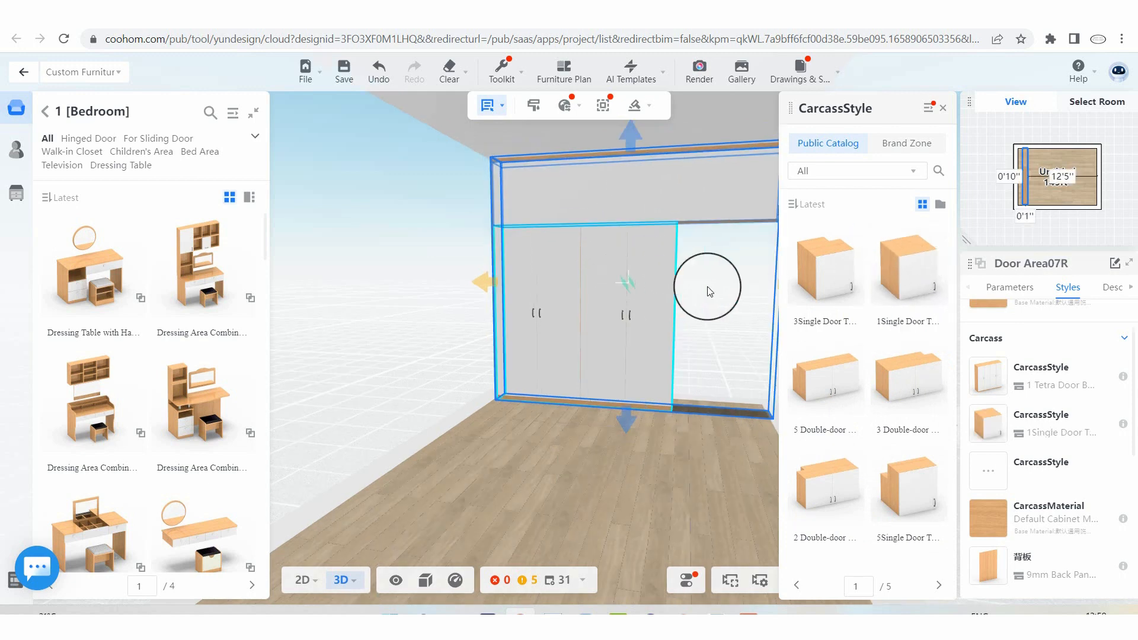
Try the 5 Double-door Top Cabinet as the carcass style of the wardrobe's top cabinet
scroll(695, 224, down, 2)
scroll(751, 218, up, 1)
click(770, 187)
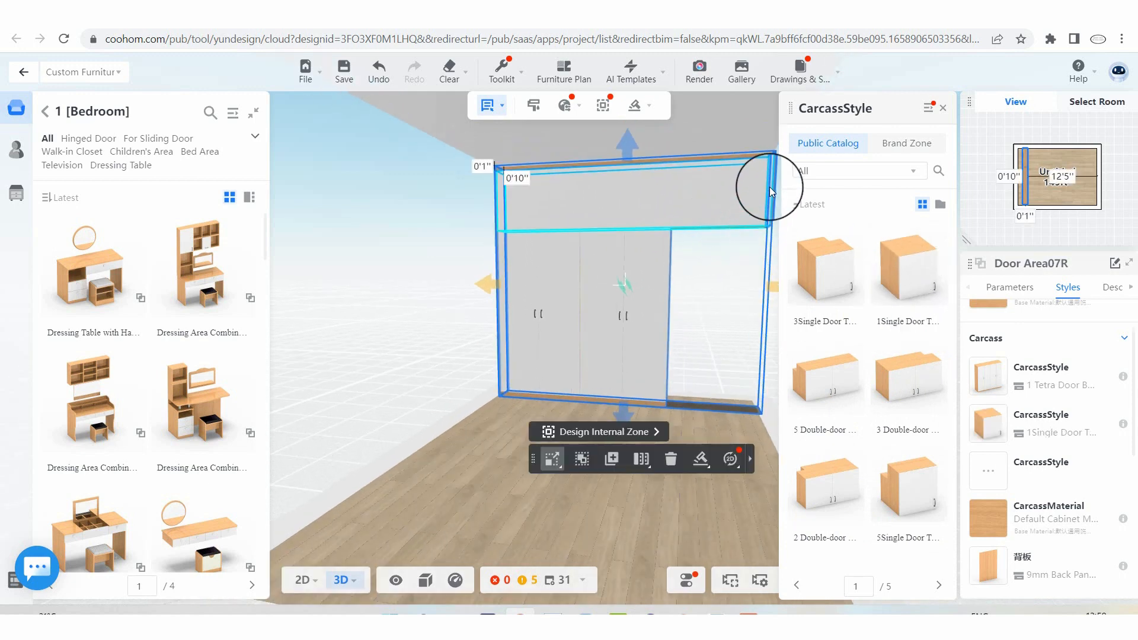
click(826, 376)
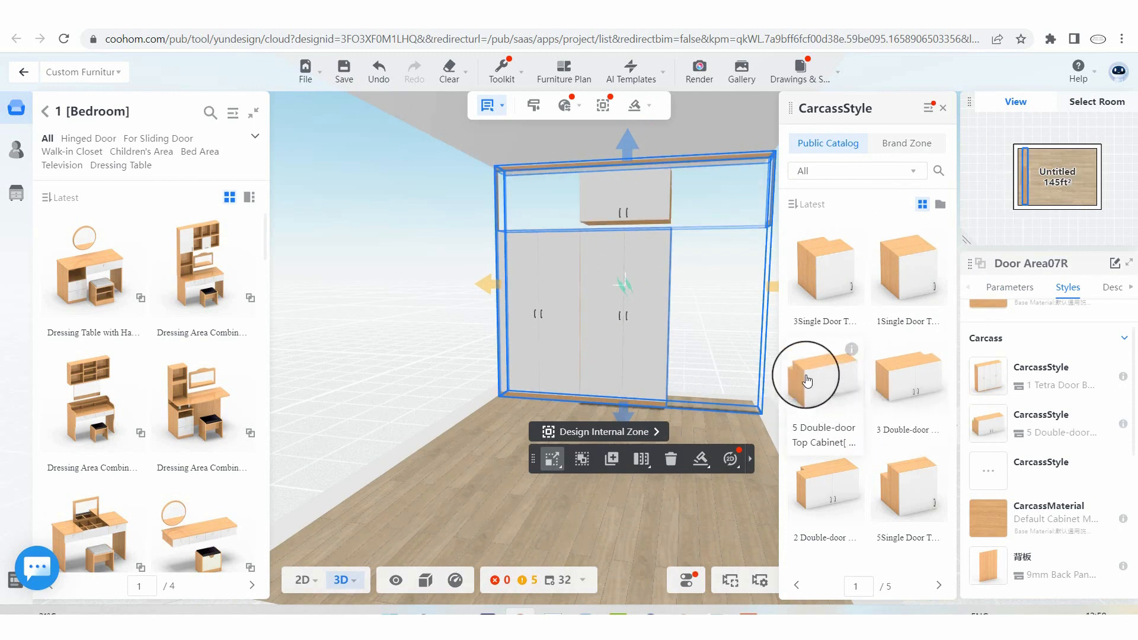
Try the 2Five-door top cabinet as the carcass style of the wardrobe's top cabinet
click(642, 194)
scroll(898, 341, down, 5)
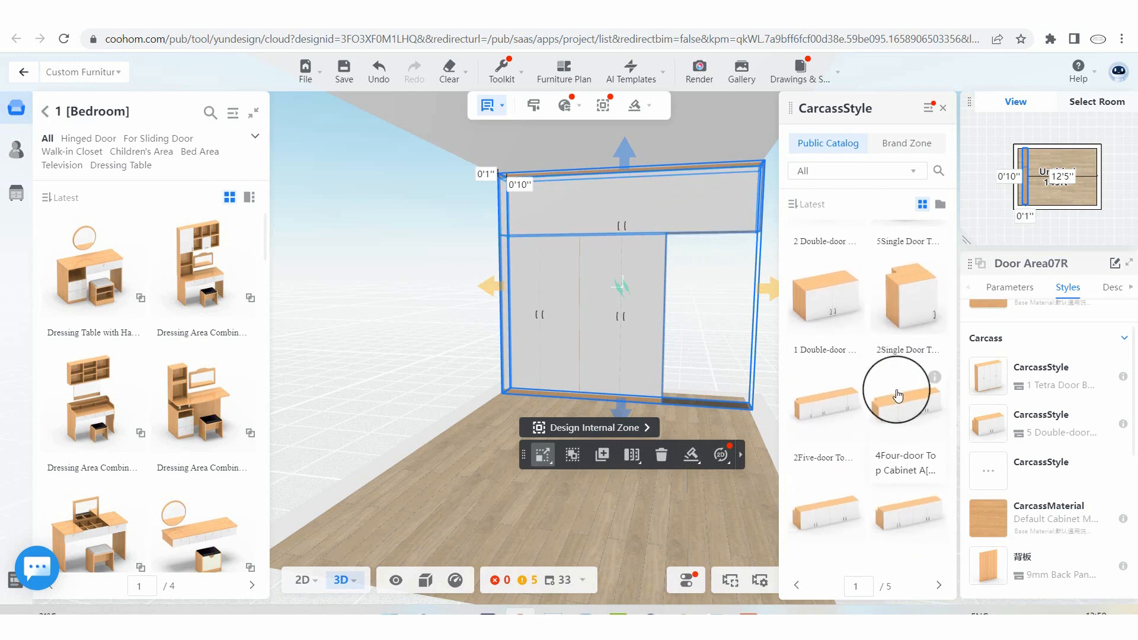
click(829, 411)
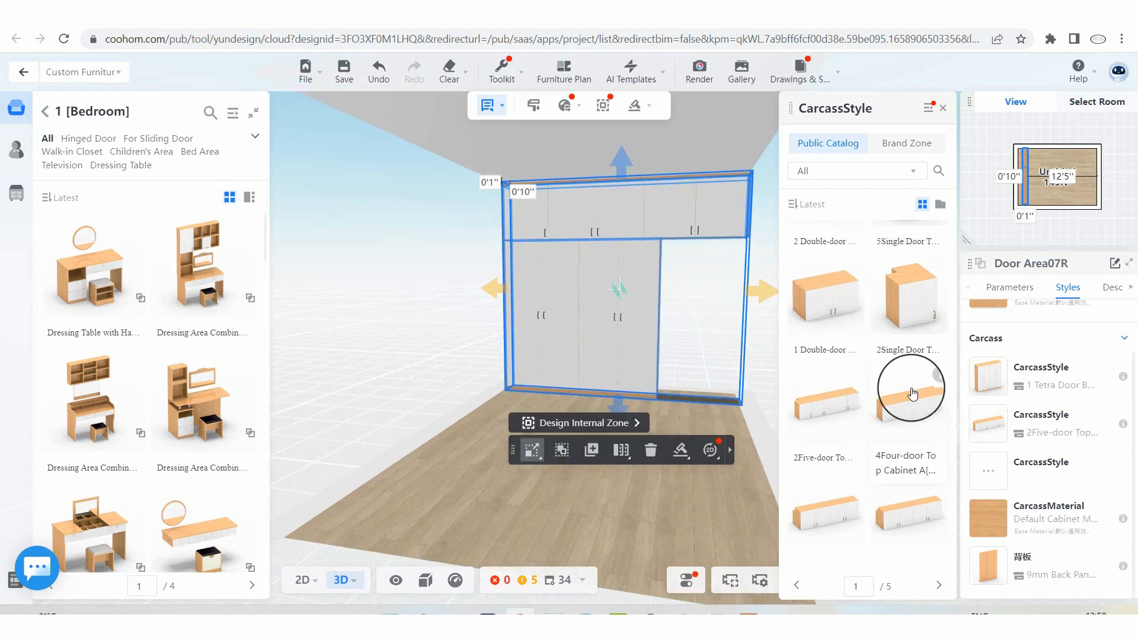
scroll(909, 318, down, 3)
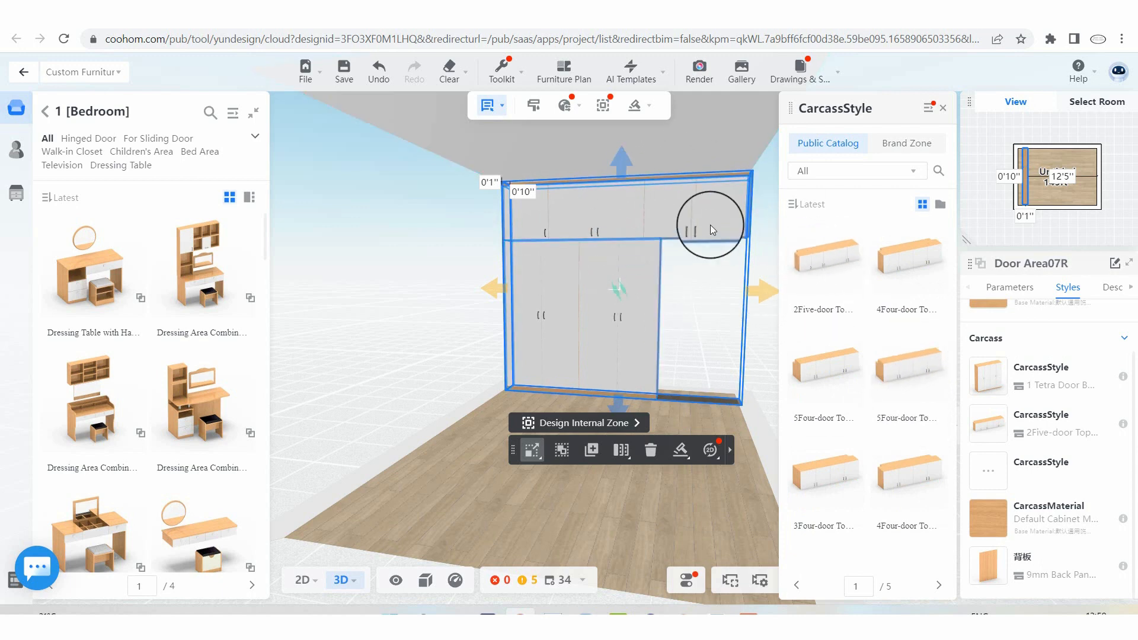
Replace the carcass style of the wardrobe's top cabinet with the 2 Double-door Top Cabinet
click(1039, 433)
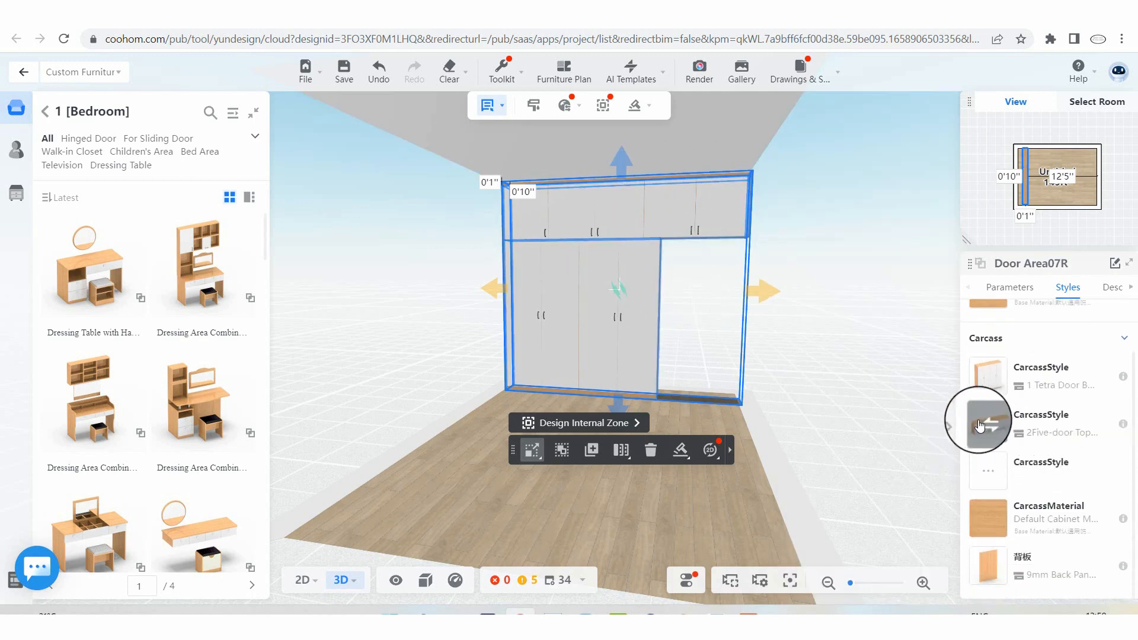
click(990, 425)
scroll(857, 374, down, 3)
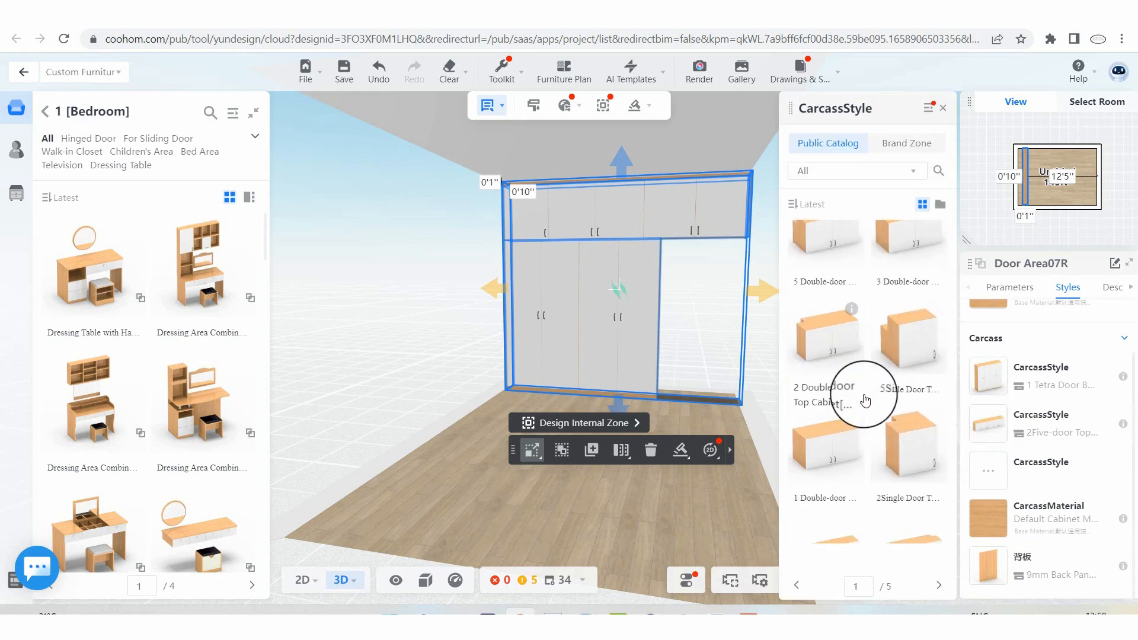
click(834, 341)
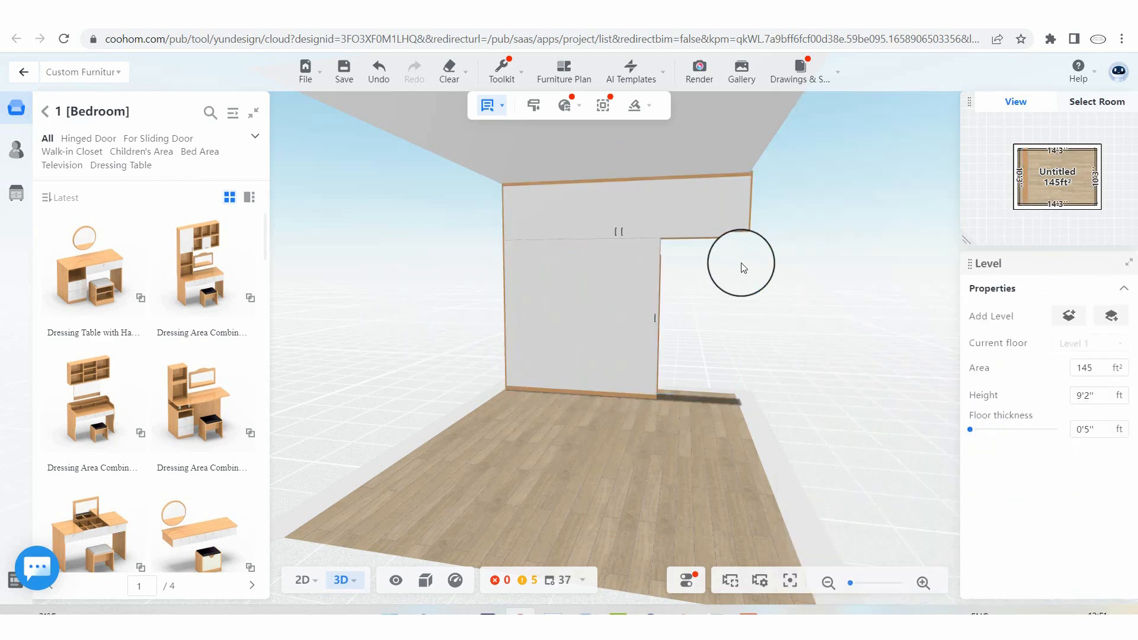
Select the wardrobe's bottom cabinet separately and try the 4Multi Door Bottom Cabinet as its carcass style
click(575, 259)
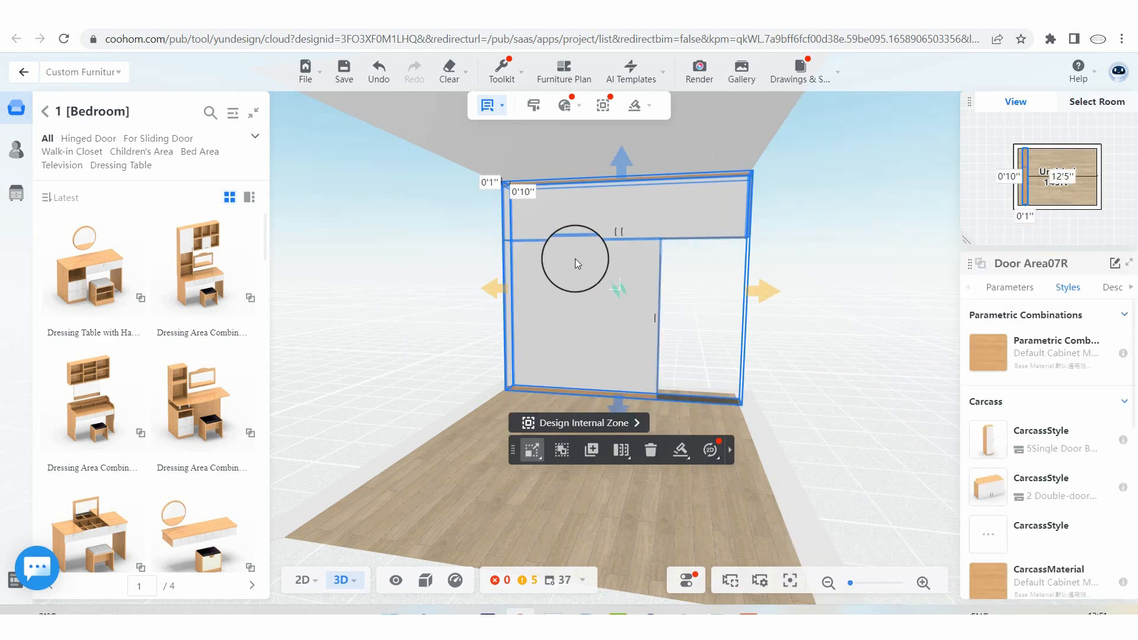
click(579, 283)
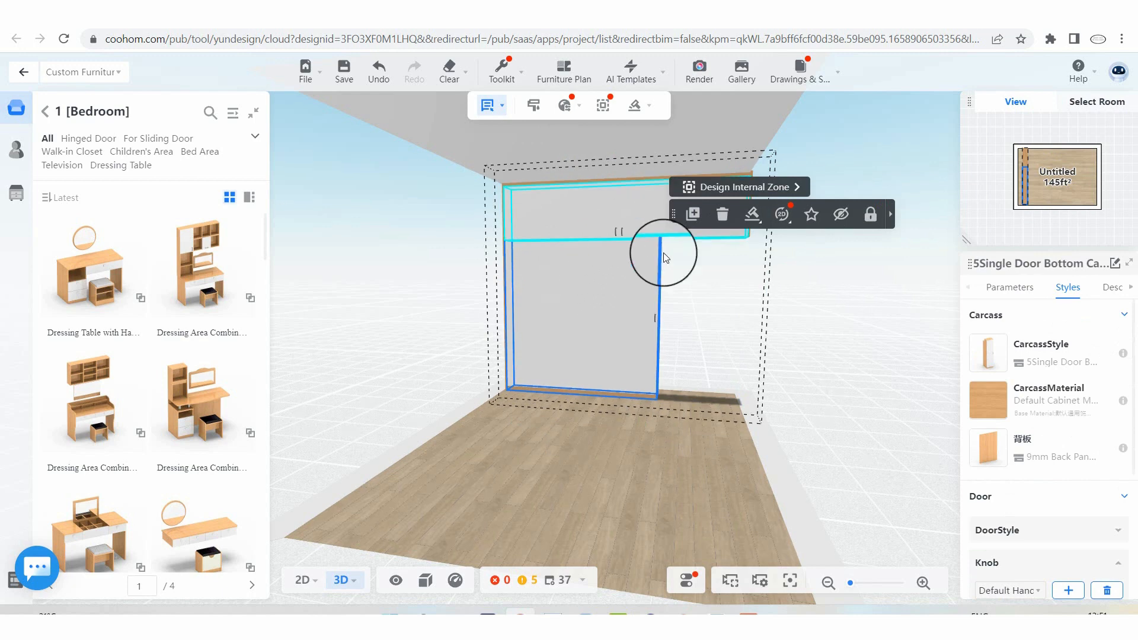
click(806, 287)
click(710, 233)
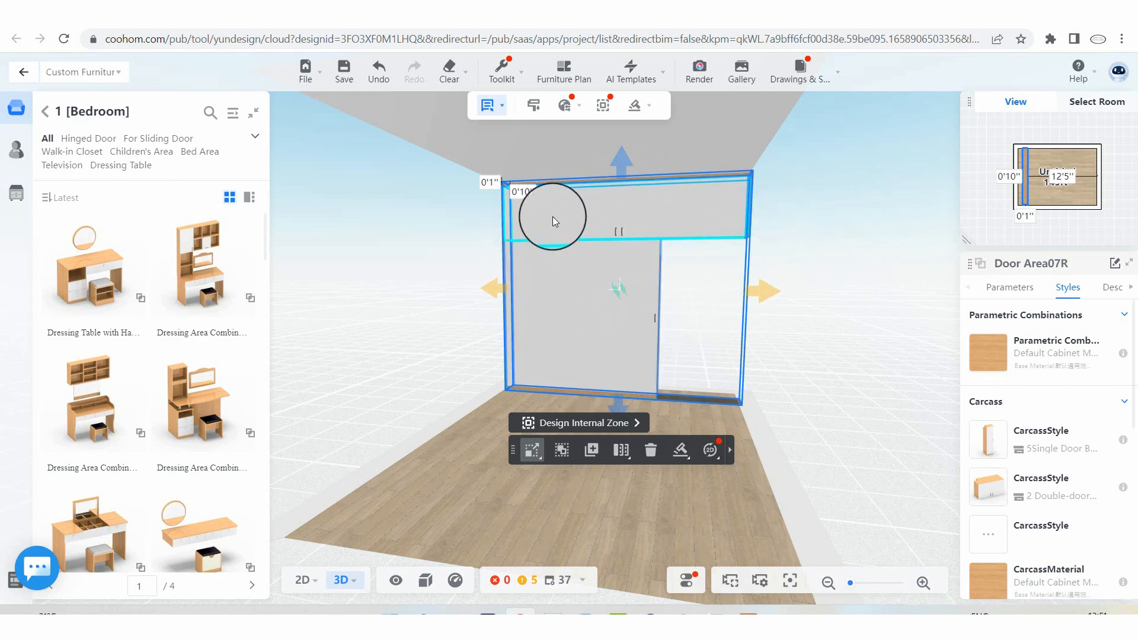
click(563, 270)
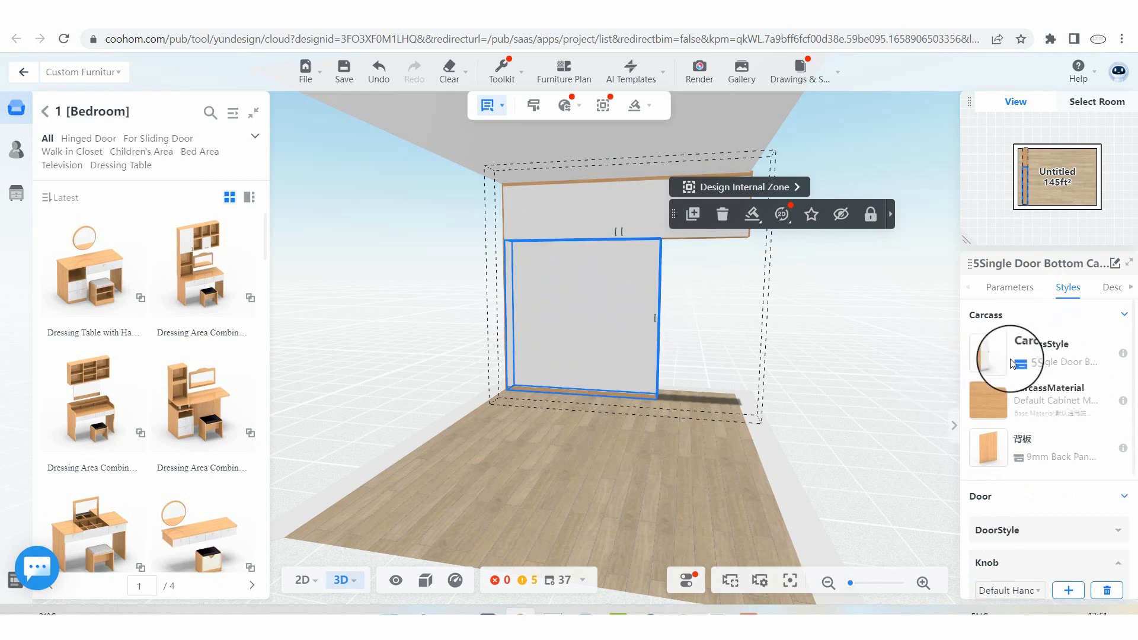
mouse_move(1001, 360)
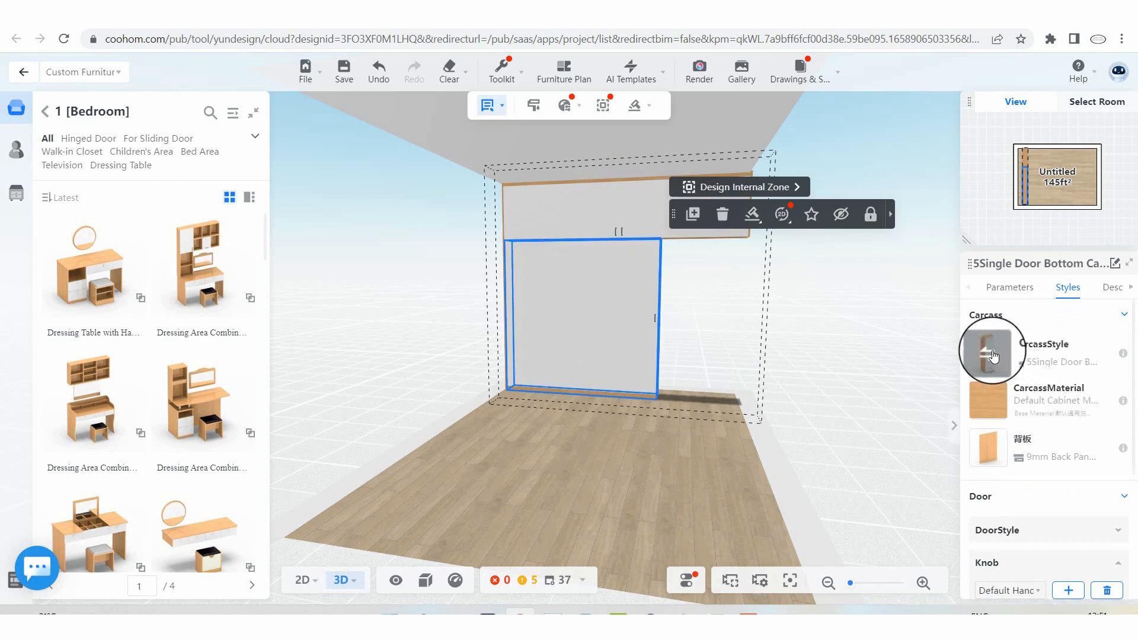
click(994, 356)
mouse_move(911, 301)
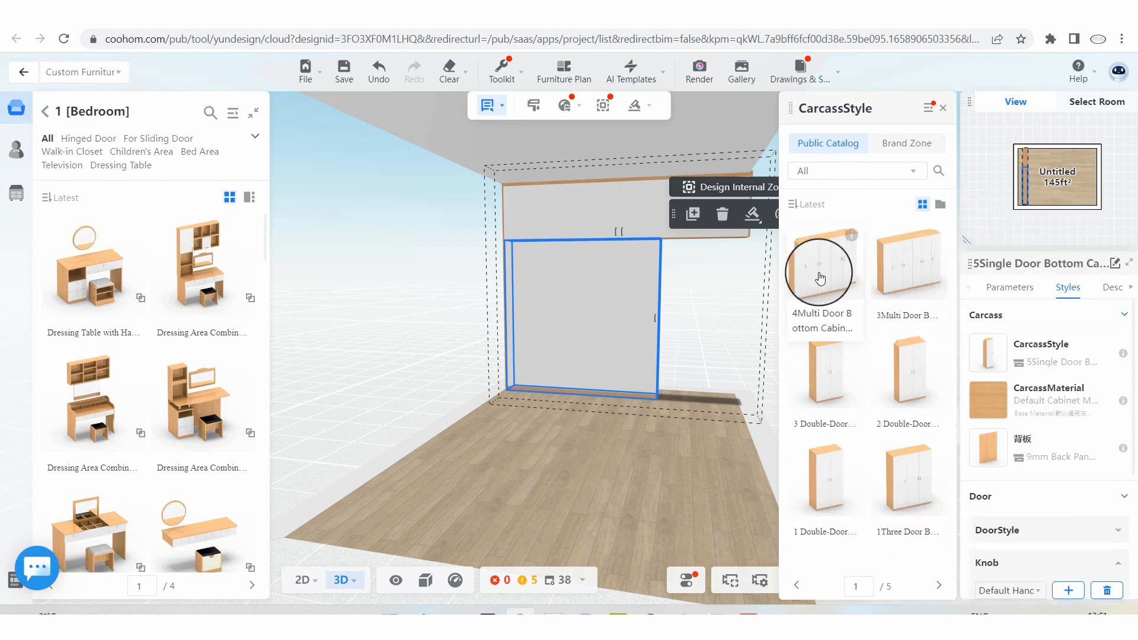
click(830, 258)
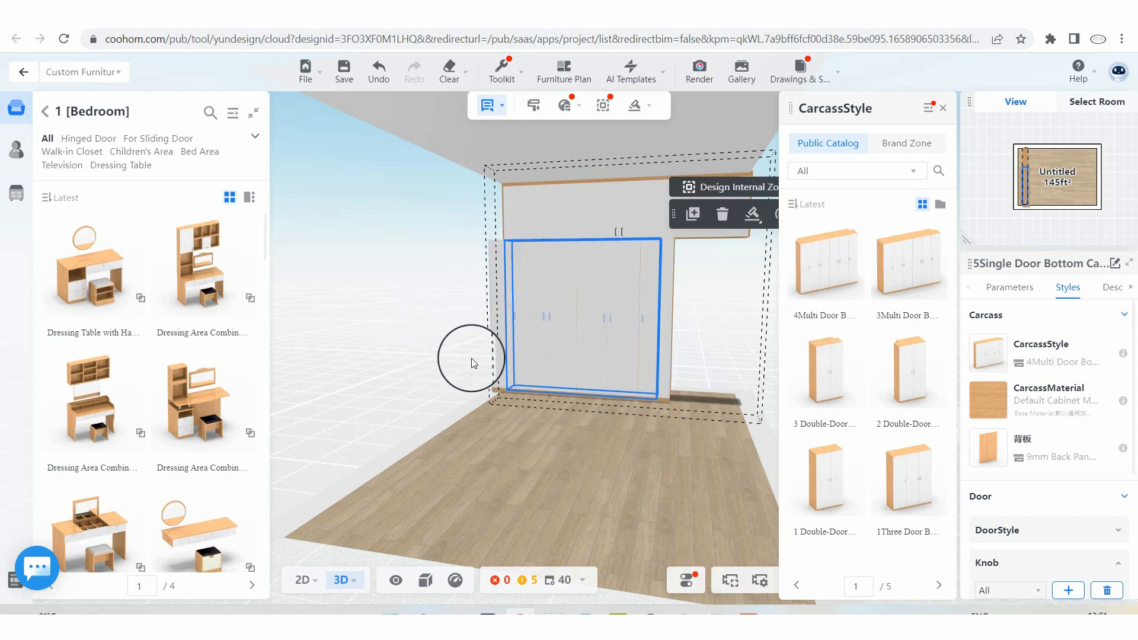
Replace the bottom cabinet's carcass style with the 1Three Door bottom cabinet and deselect it
scroll(692, 245, up, 4)
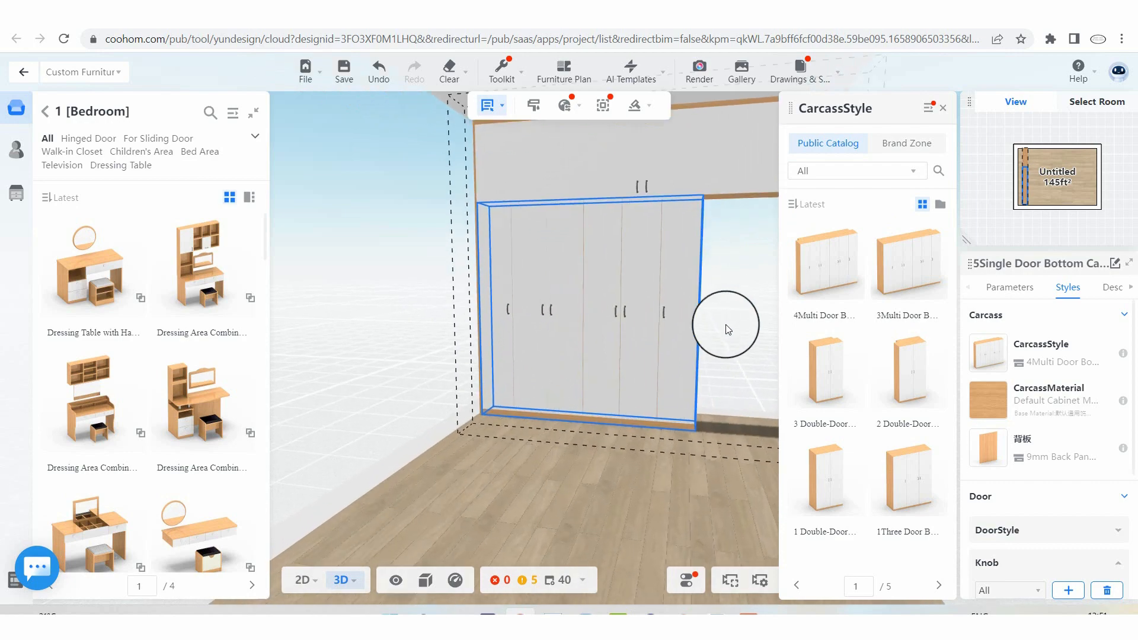
mouse_move(724, 325)
mouse_down()
mouse_move(672, 319)
mouse_move(737, 326)
mouse_up()
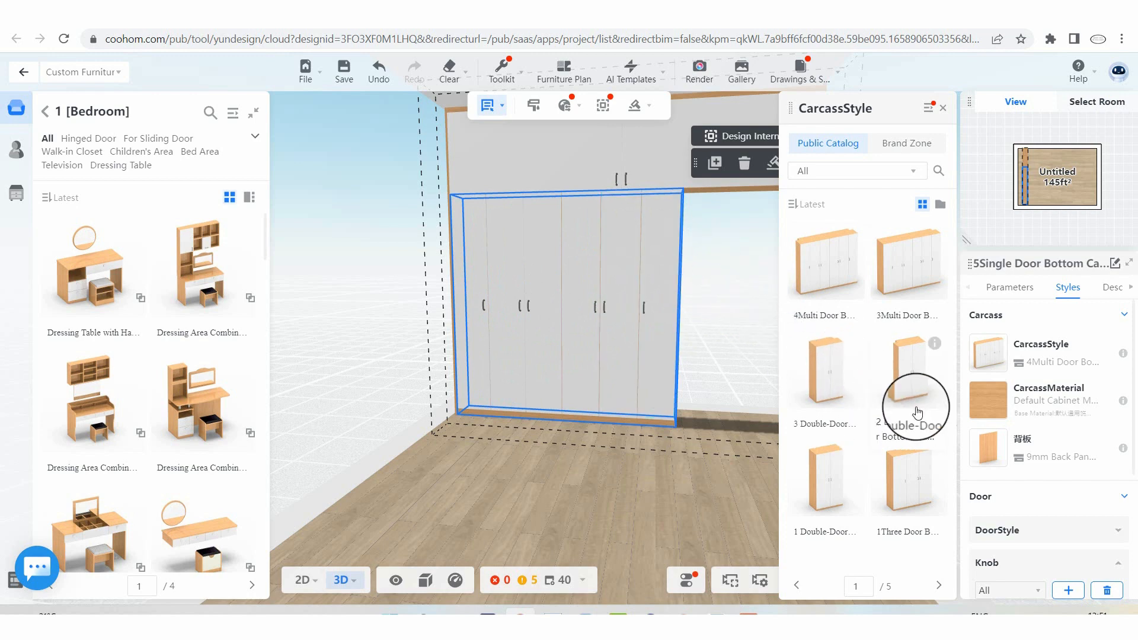
scroll(916, 397, down, 3)
scroll(884, 445, up, 3)
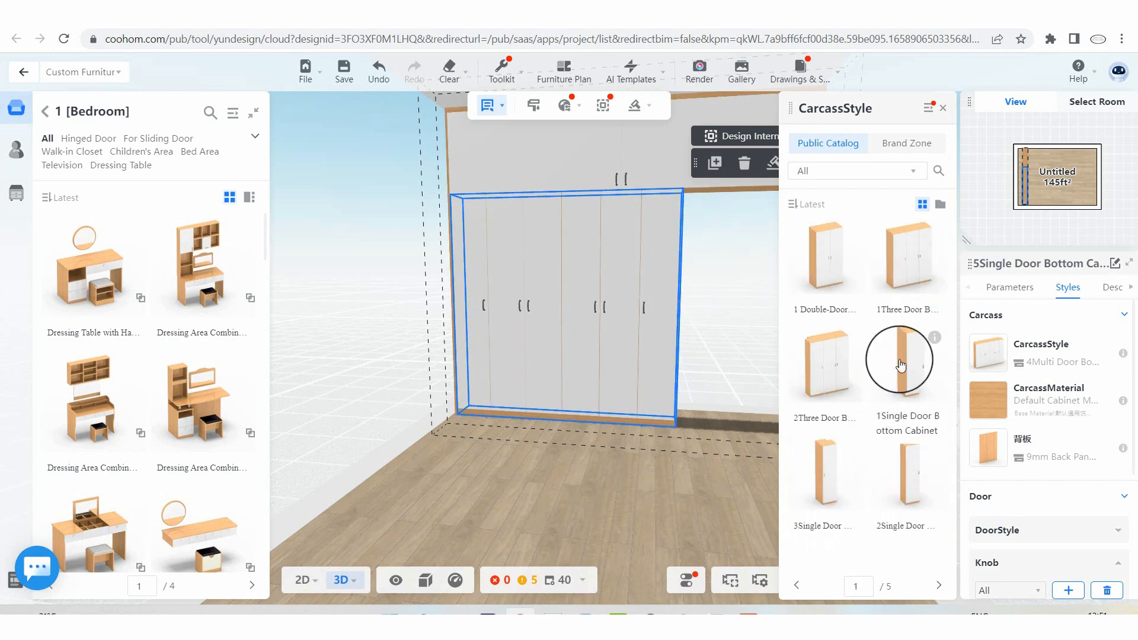
drag(918, 252, 658, 269)
click(718, 264)
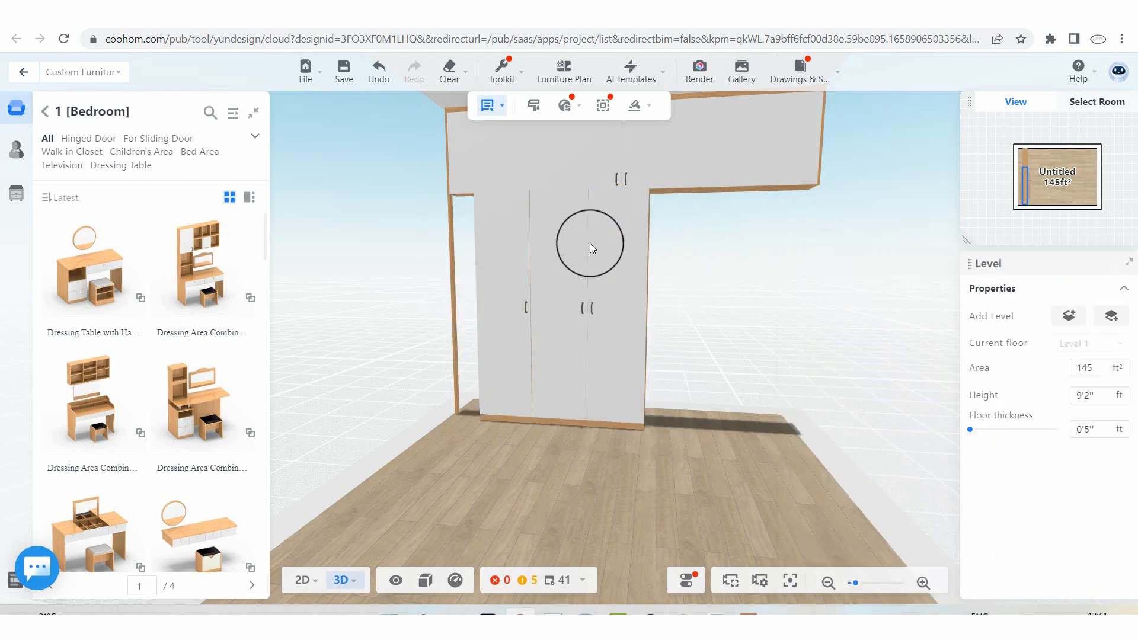
scroll(588, 243, down, 1)
scroll(558, 274, down, 2)
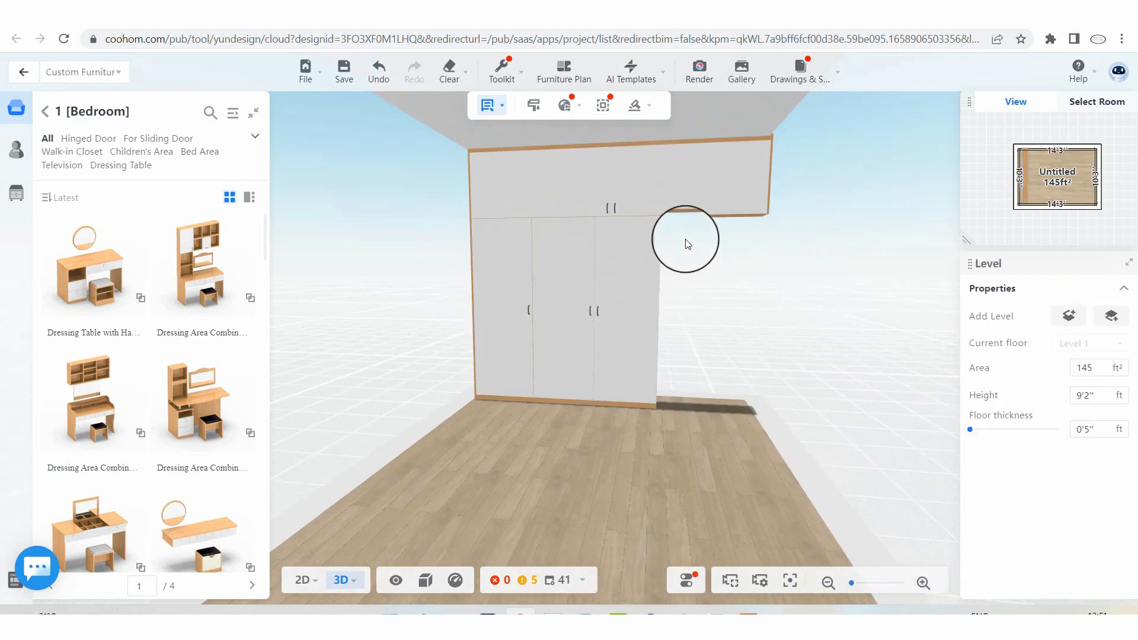
Examine the whole wardrobe's style settings for parametric combinations, carcass, door style and knobs, collapsing the carcass group
click(641, 200)
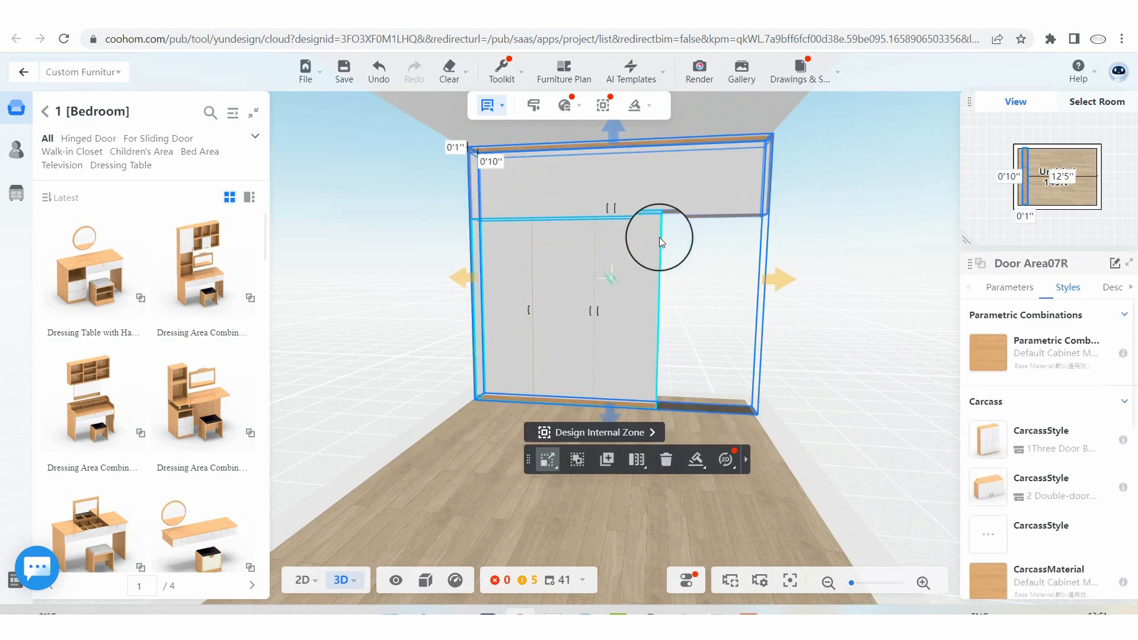
scroll(1040, 425, down, 2)
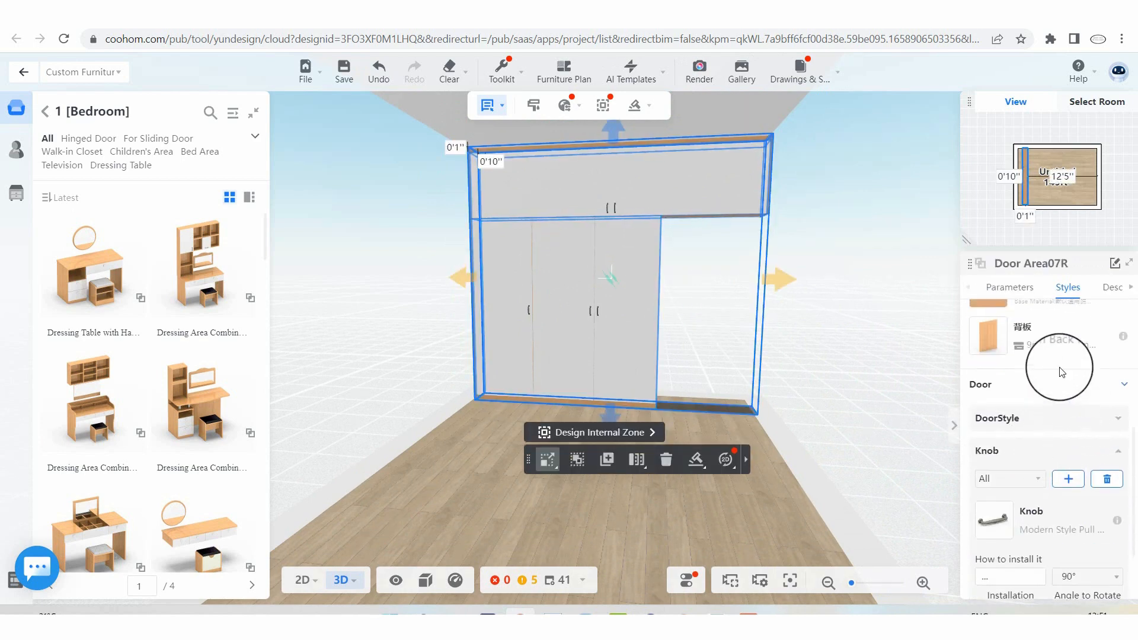
scroll(1062, 369, up, 5)
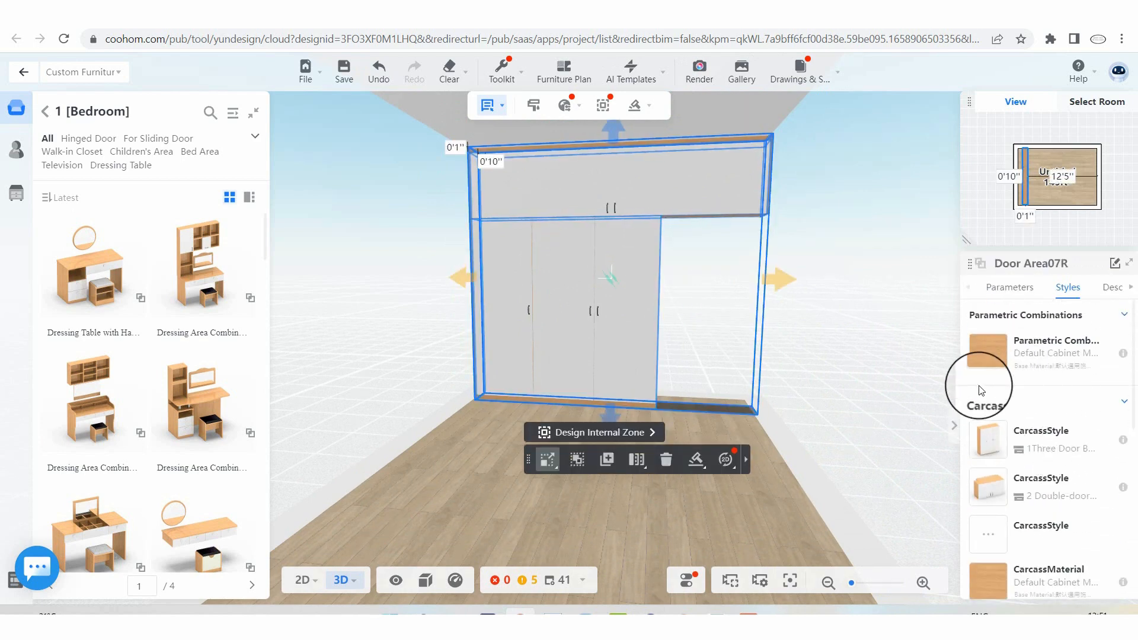
scroll(1055, 396, down, 1)
scroll(1056, 395, down, 3)
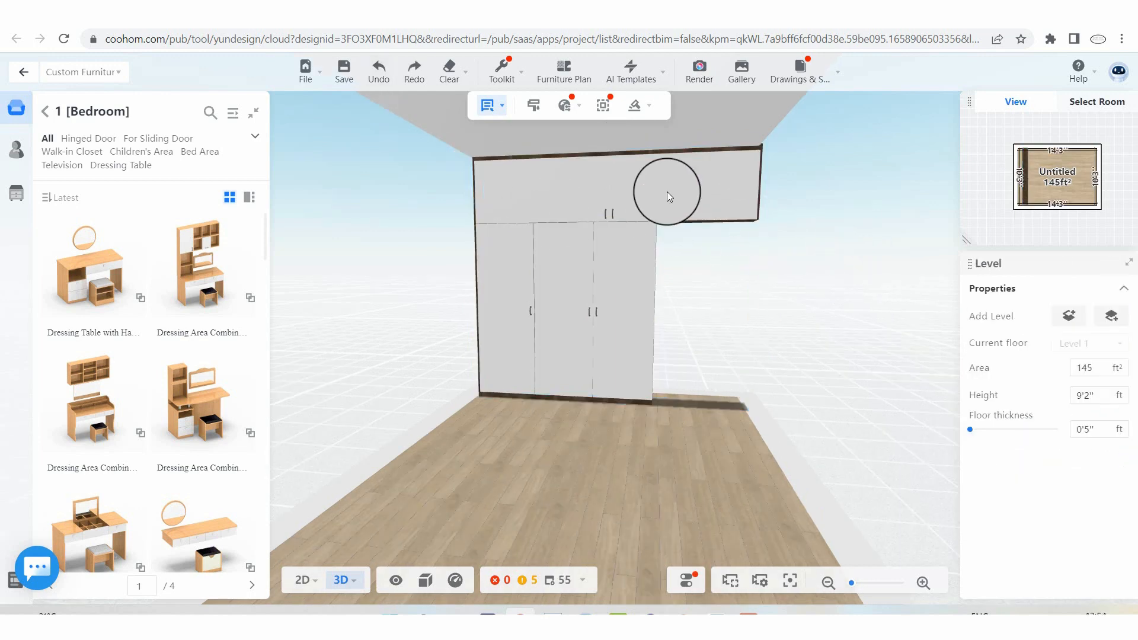
click(667, 193)
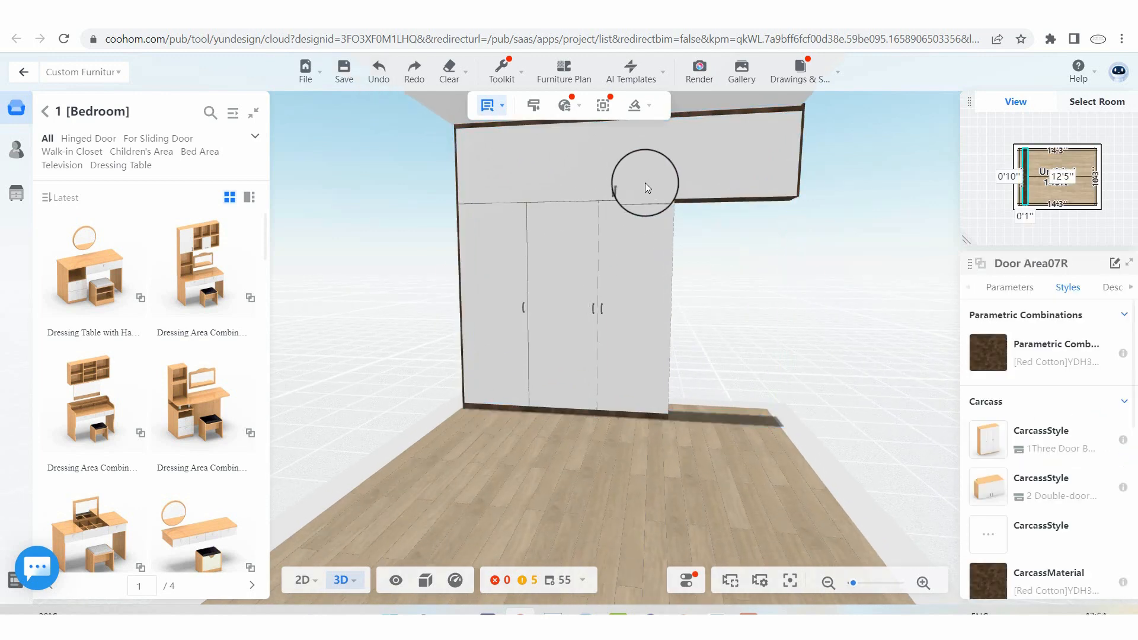
click(991, 401)
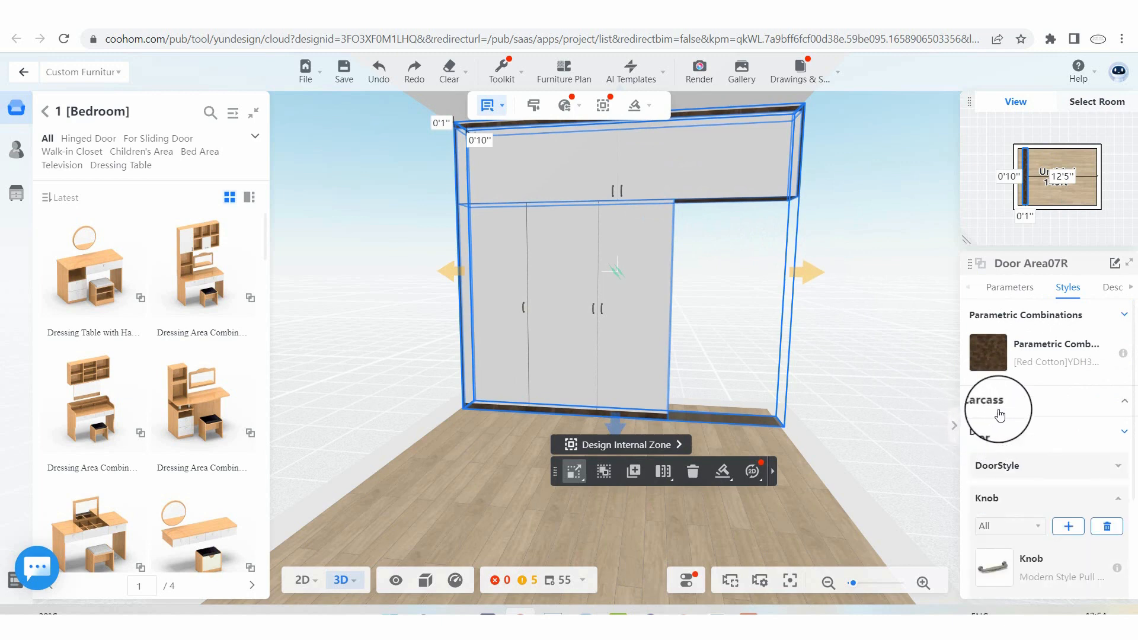
scroll(1021, 428, down, 1)
scroll(1021, 423, up, 1)
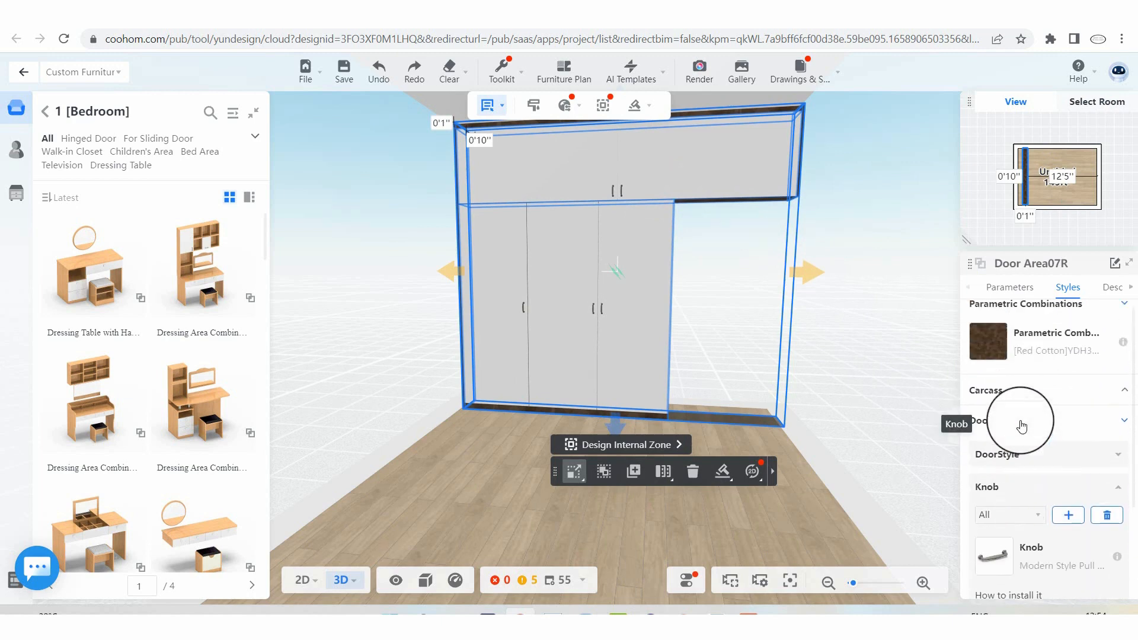
scroll(1021, 426, up, 1)
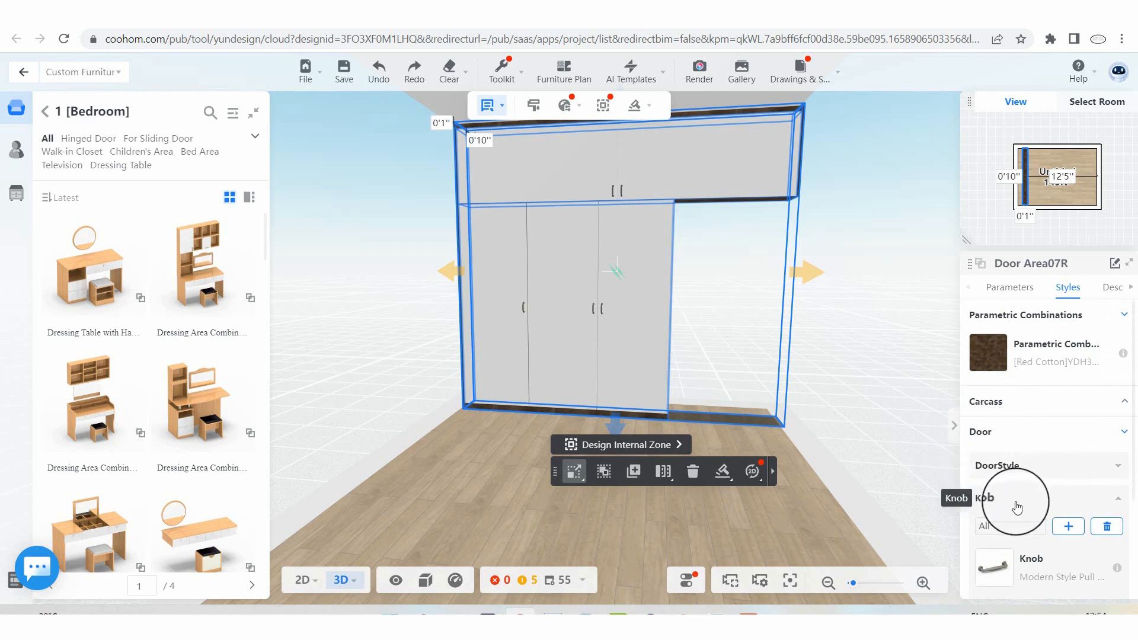
Move the wardrobe back flush against the wall, closing the gap behind it
scroll(741, 255, up, 4)
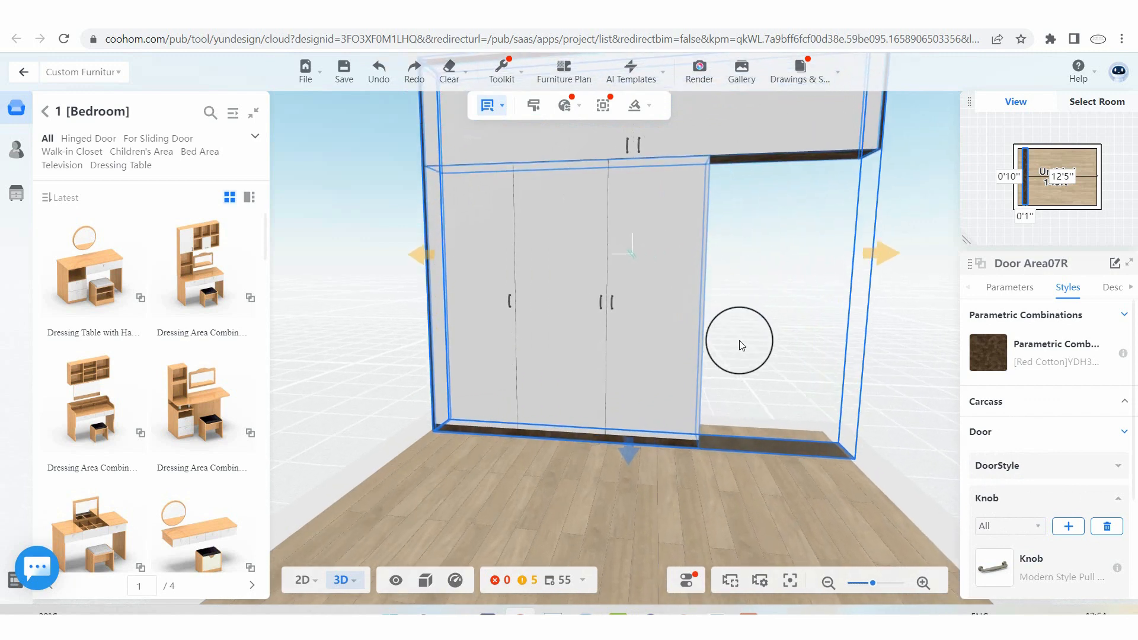
scroll(739, 346, up, 3)
click(539, 440)
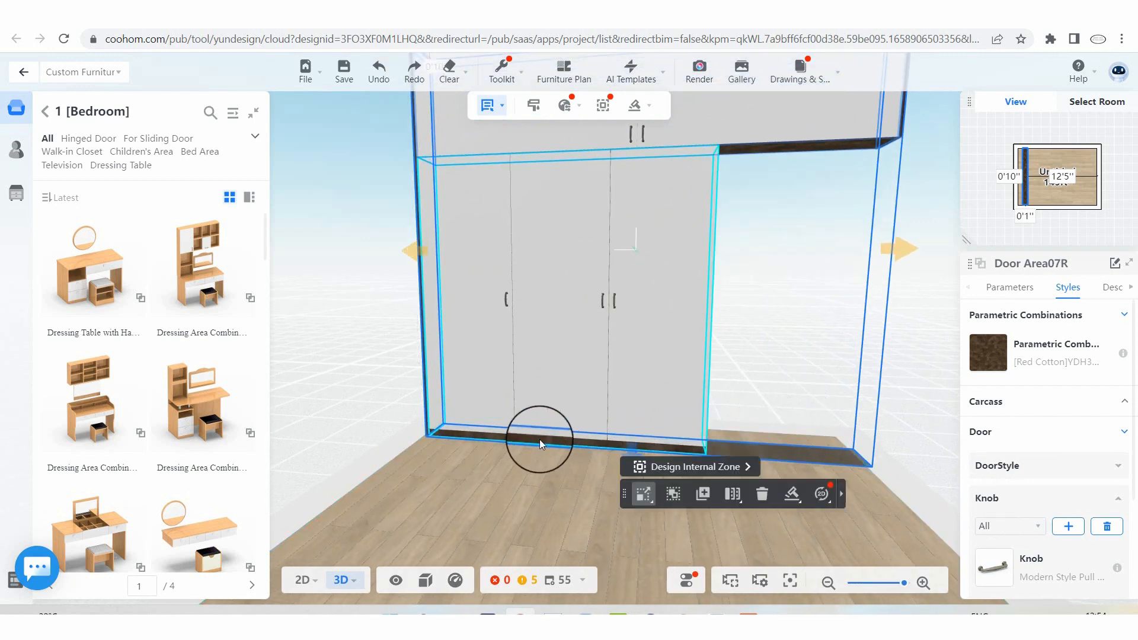
scroll(586, 262, down, 5)
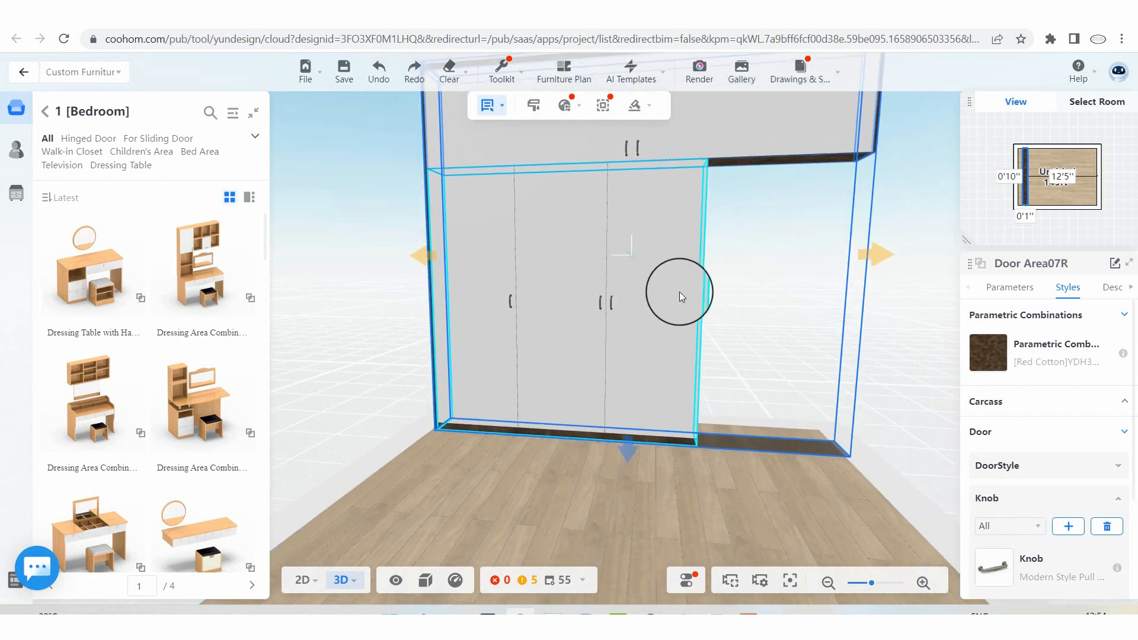
drag(729, 343, 920, 246)
drag(825, 292, 741, 419)
scroll(777, 354, up, 5)
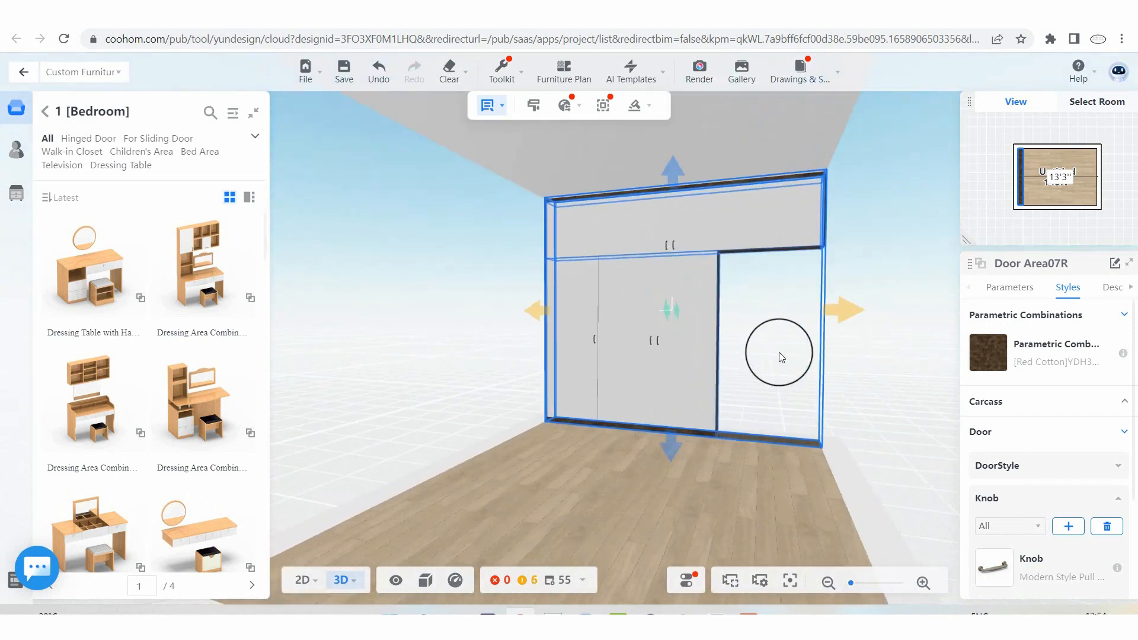
Try the [Red Cotton]YDH247 and [Red Cotton]YDH316 finishes as the wardrobe's carcass material
click(1012, 406)
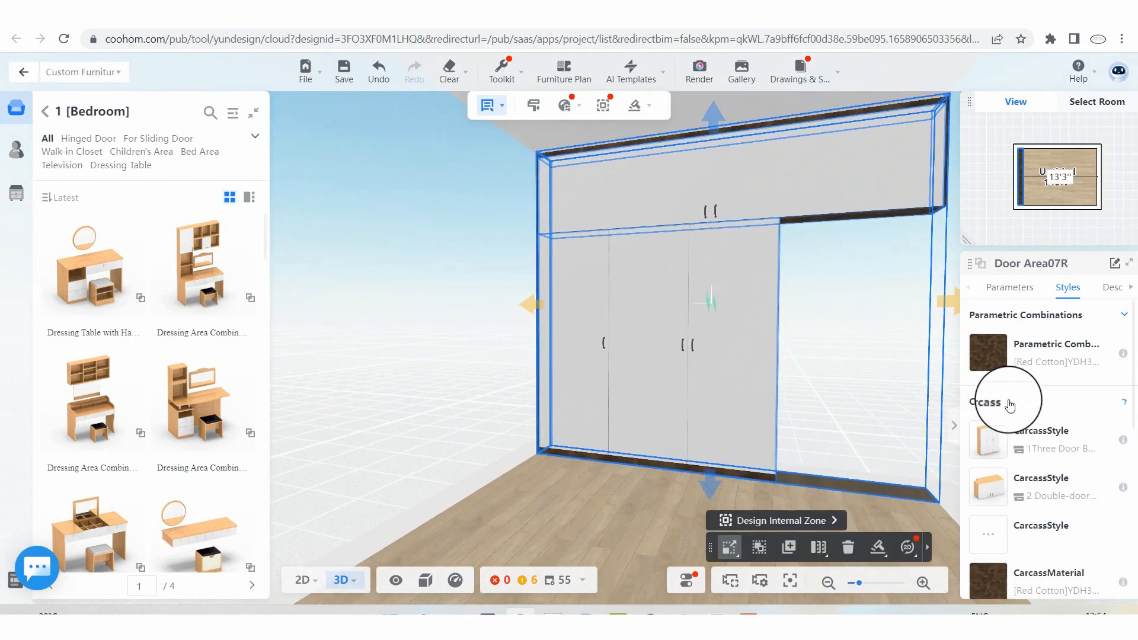
scroll(1008, 409, down, 3)
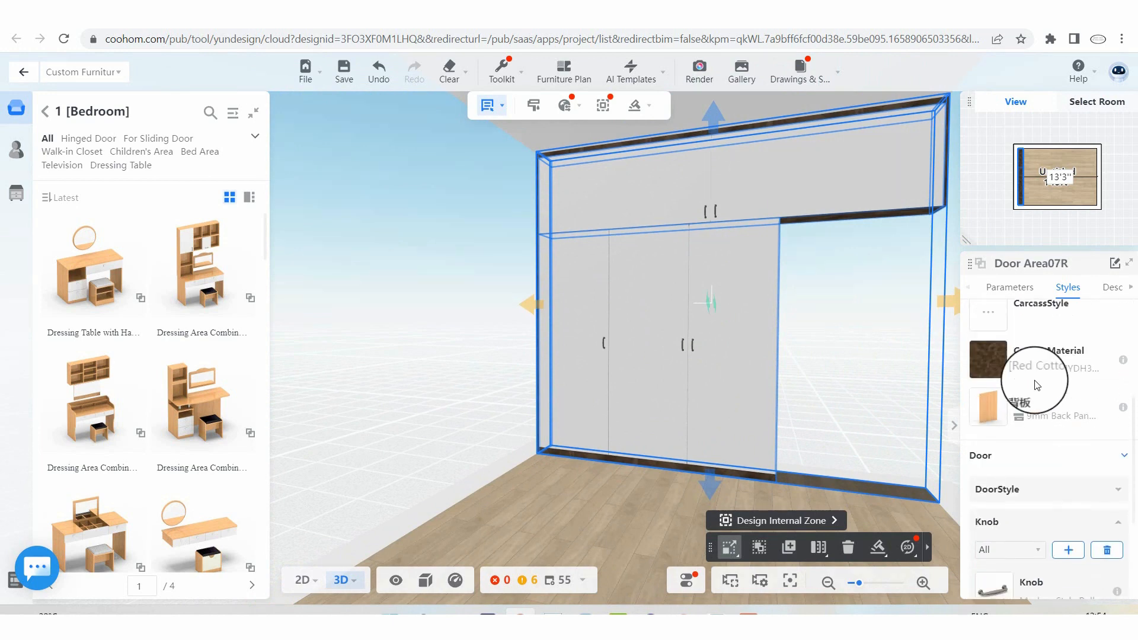
click(994, 431)
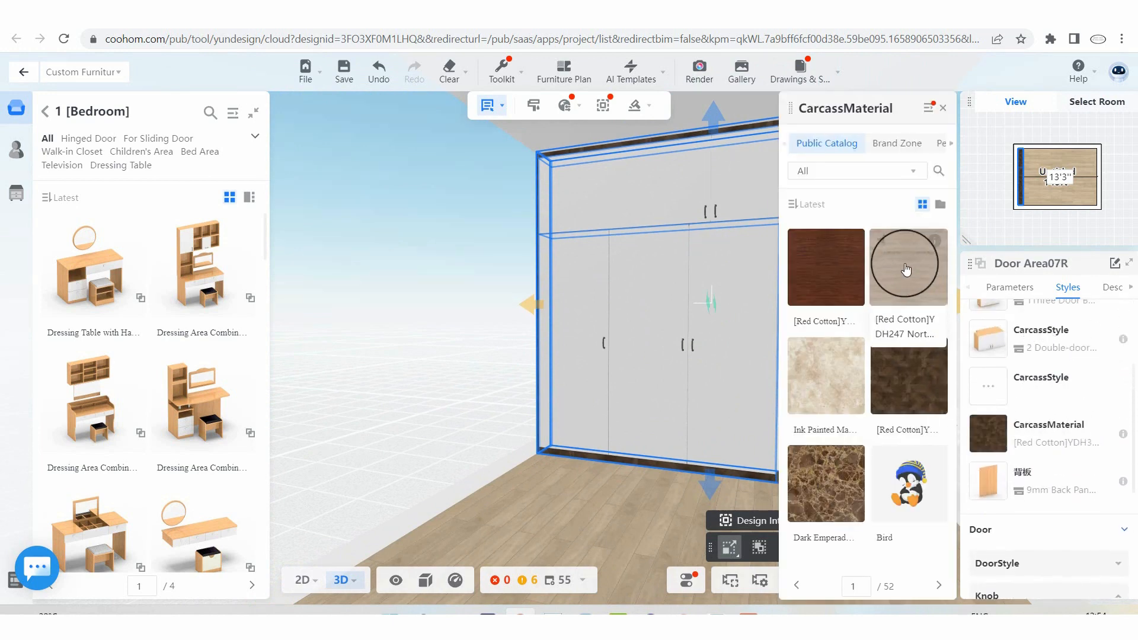
click(905, 270)
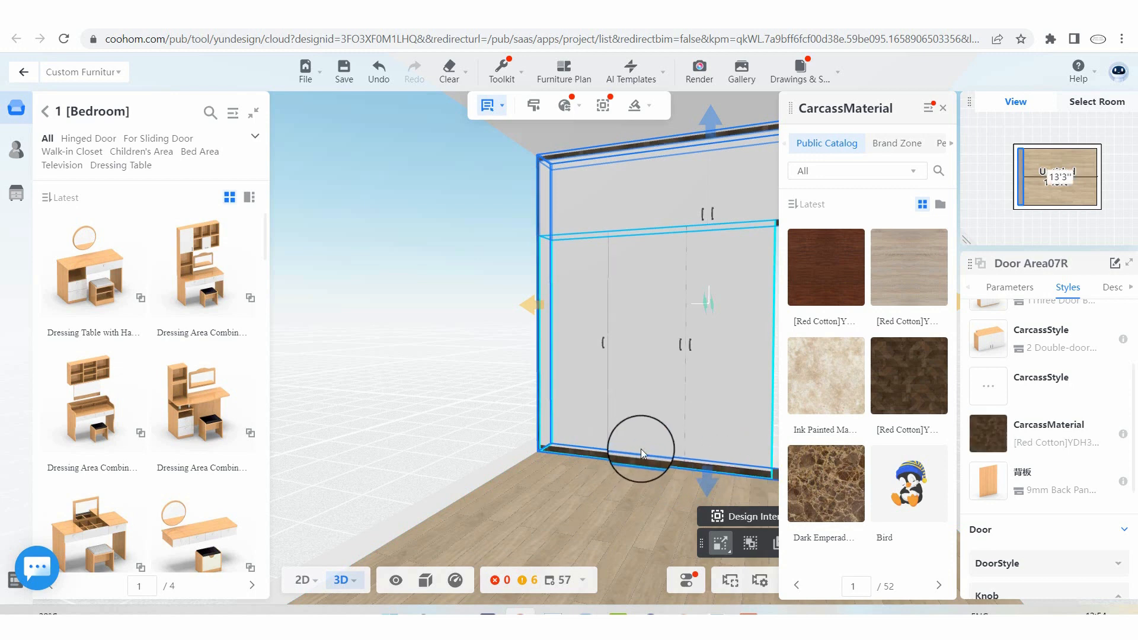
scroll(882, 353, down, 3)
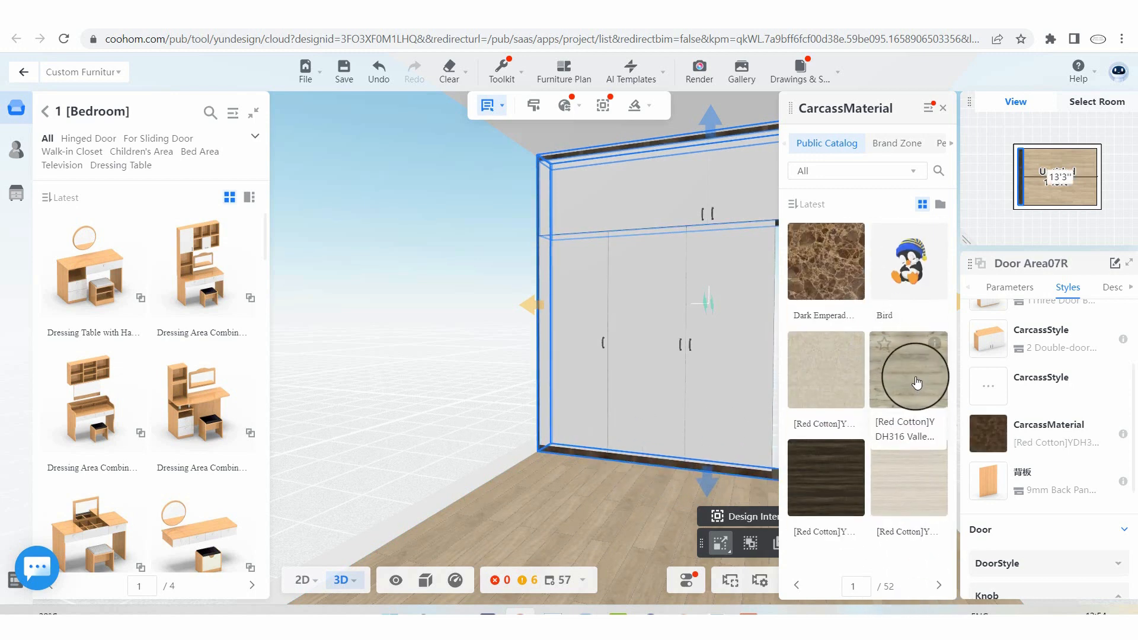
drag(916, 383, 641, 354)
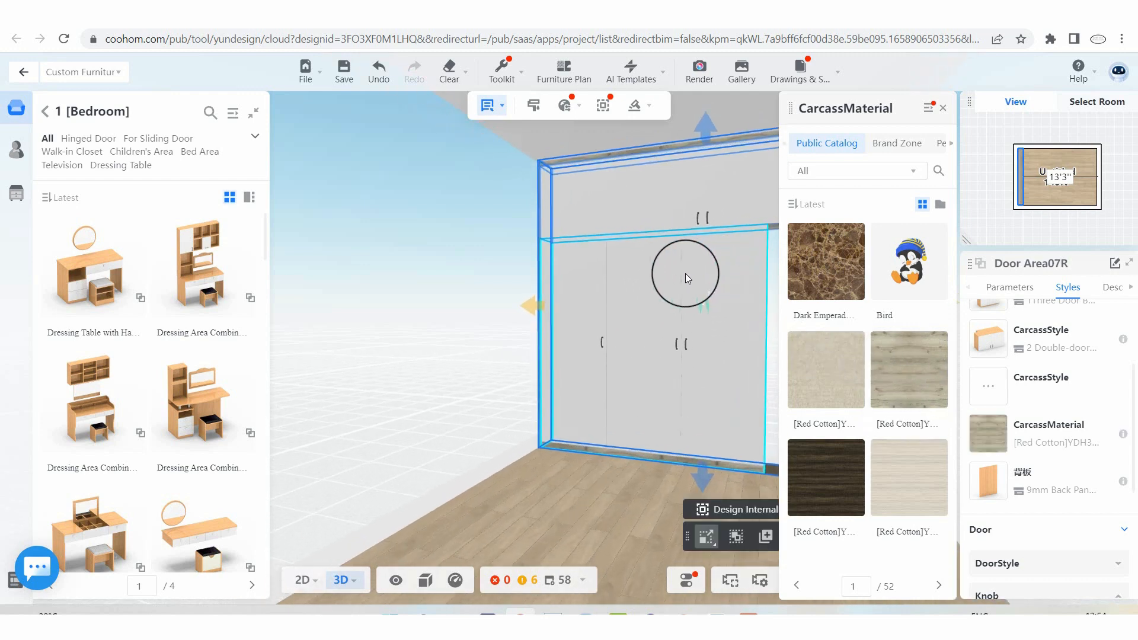
Set the wardrobe's carcass material to the reddish-brown [Red Cotton]YDH237 finish and close the material catalog
scroll(854, 317, down, 10)
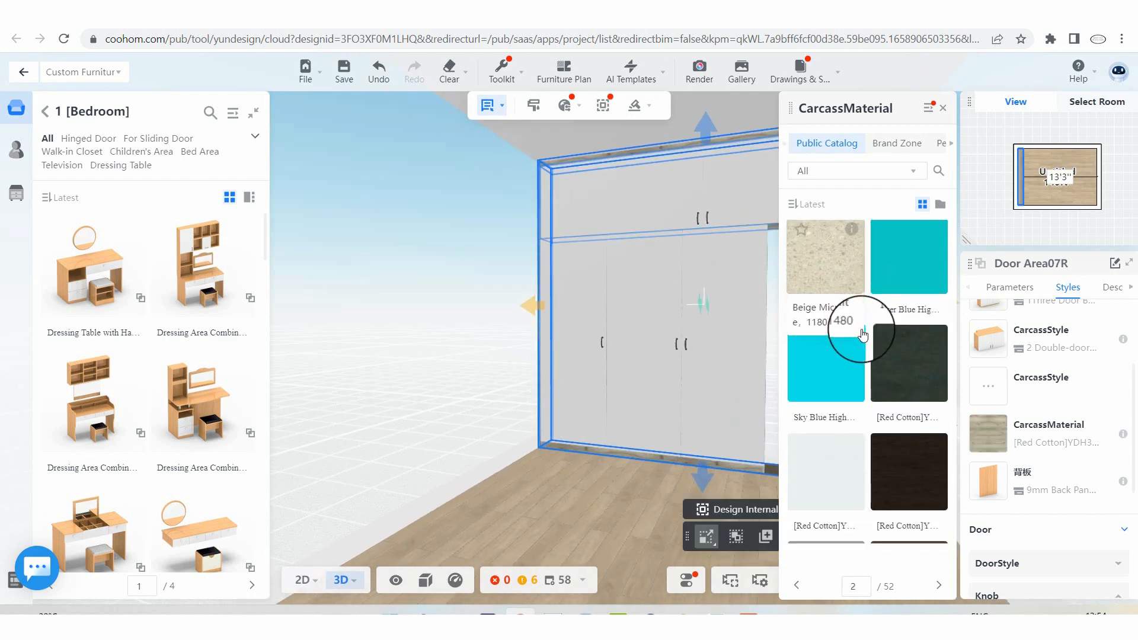
scroll(859, 320, up, 10)
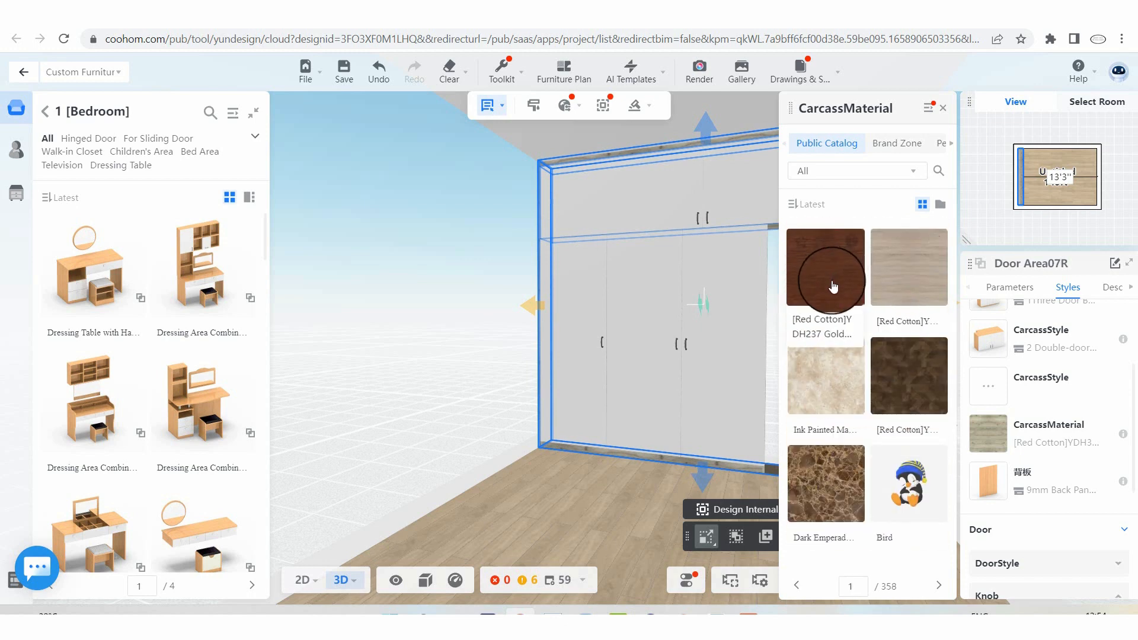
click(823, 295)
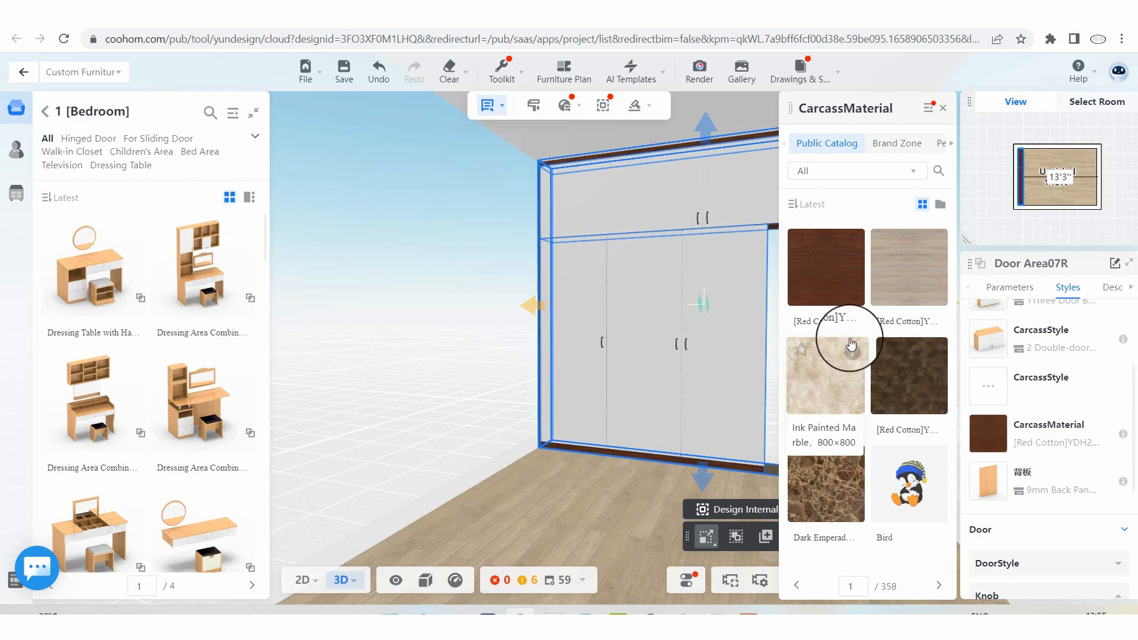
scroll(892, 347, down, 5)
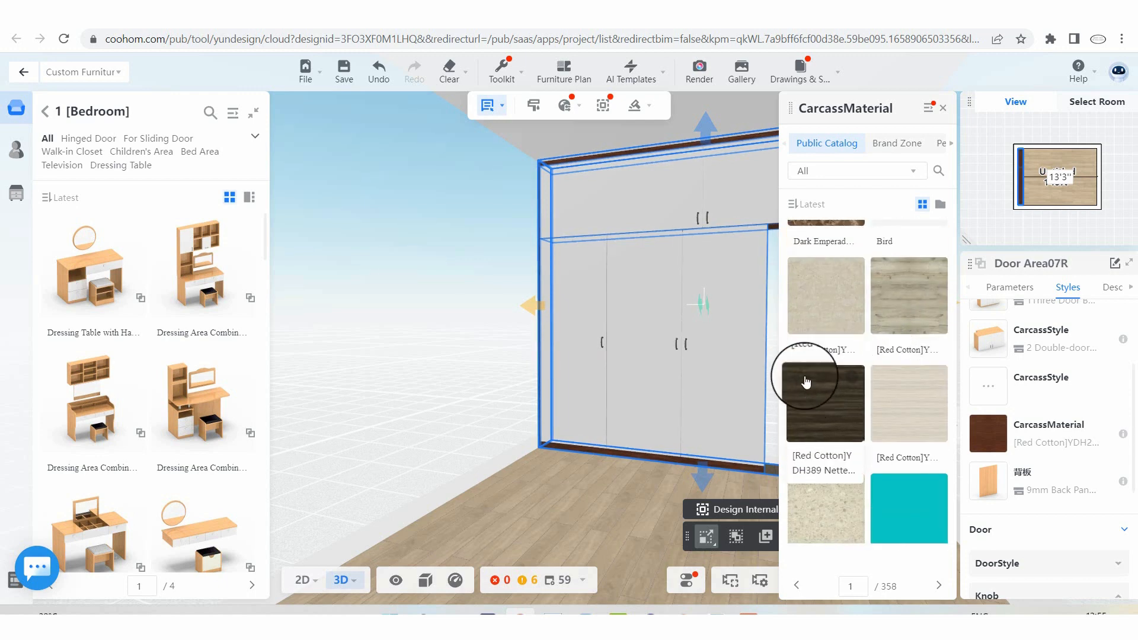
click(943, 107)
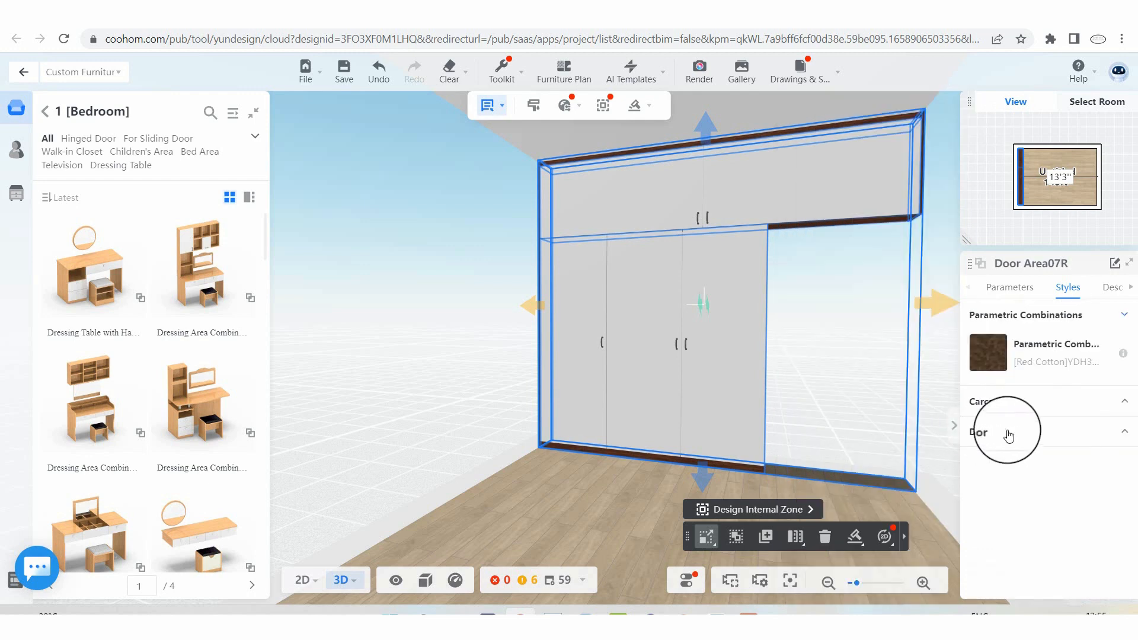
Examine the wardrobe's door and knob settings, expanding the DoorStyle group
click(1009, 437)
click(1008, 437)
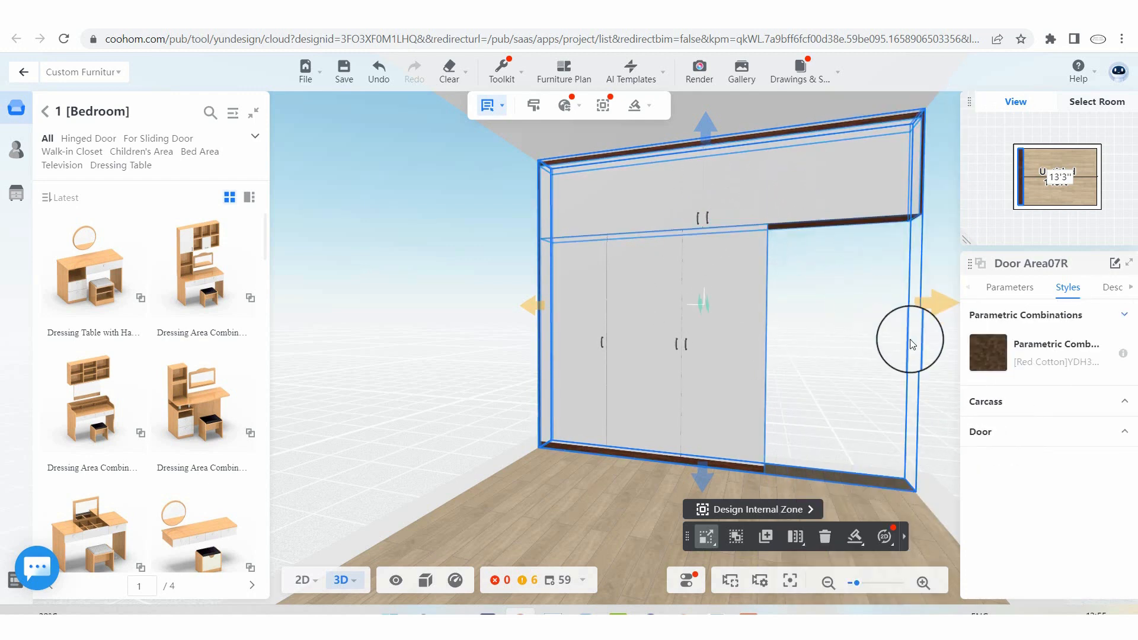
click(997, 429)
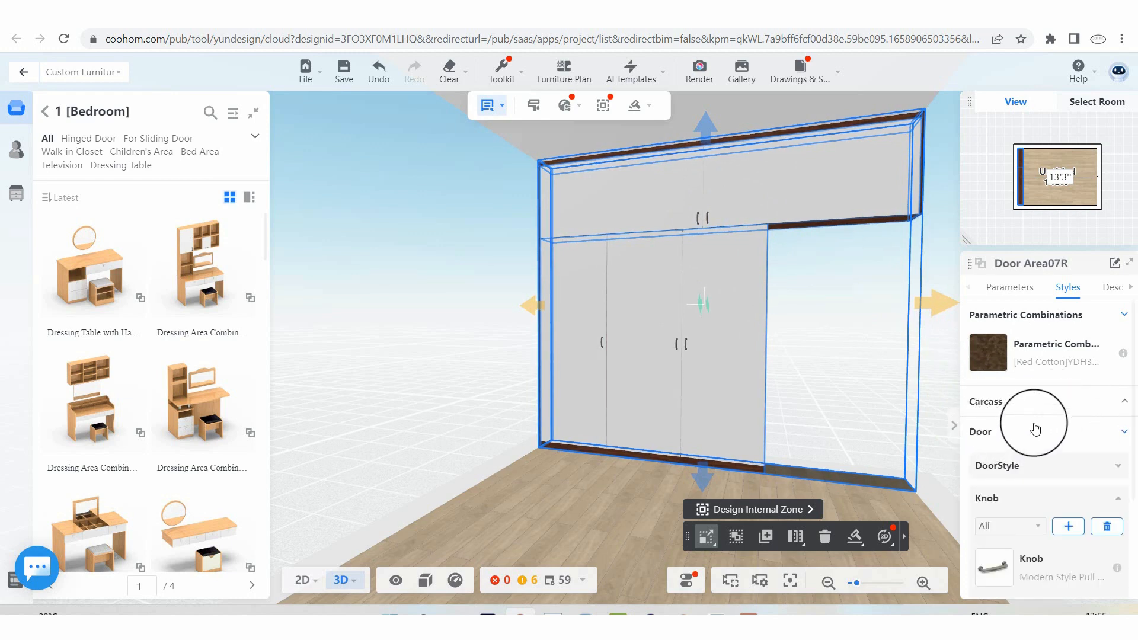
scroll(1044, 415, down, 3)
scroll(1038, 392, up, 3)
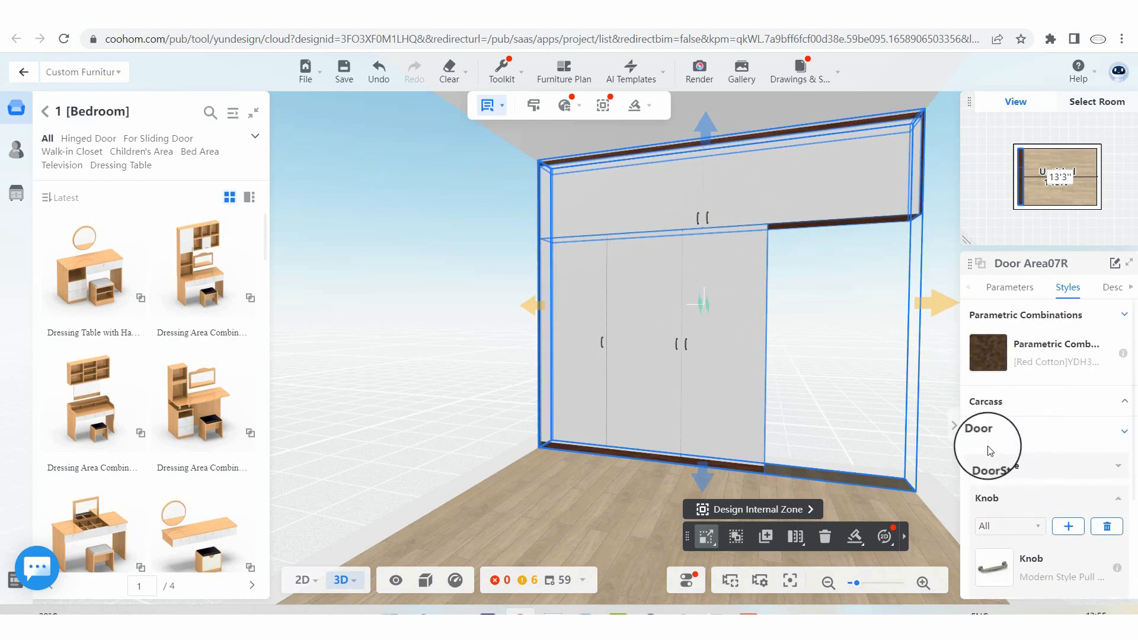
click(1018, 469)
scroll(1043, 392, down, 2)
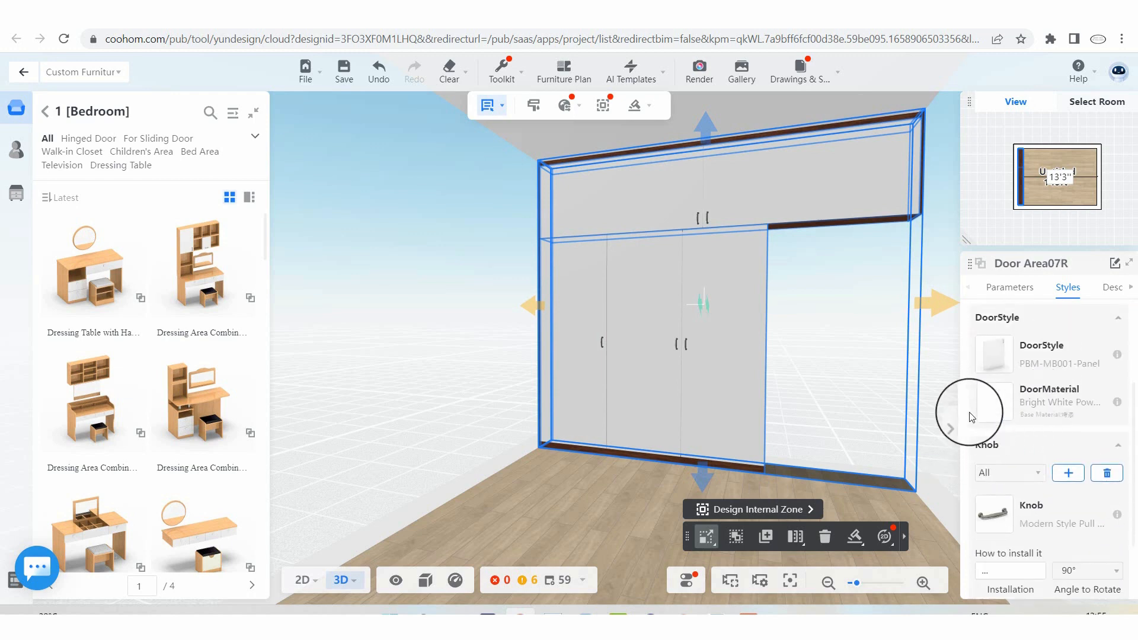
Try the BFM-MB010-Grid and KQM-MB003-Panel-Left door styles on the wardrobe
click(1011, 365)
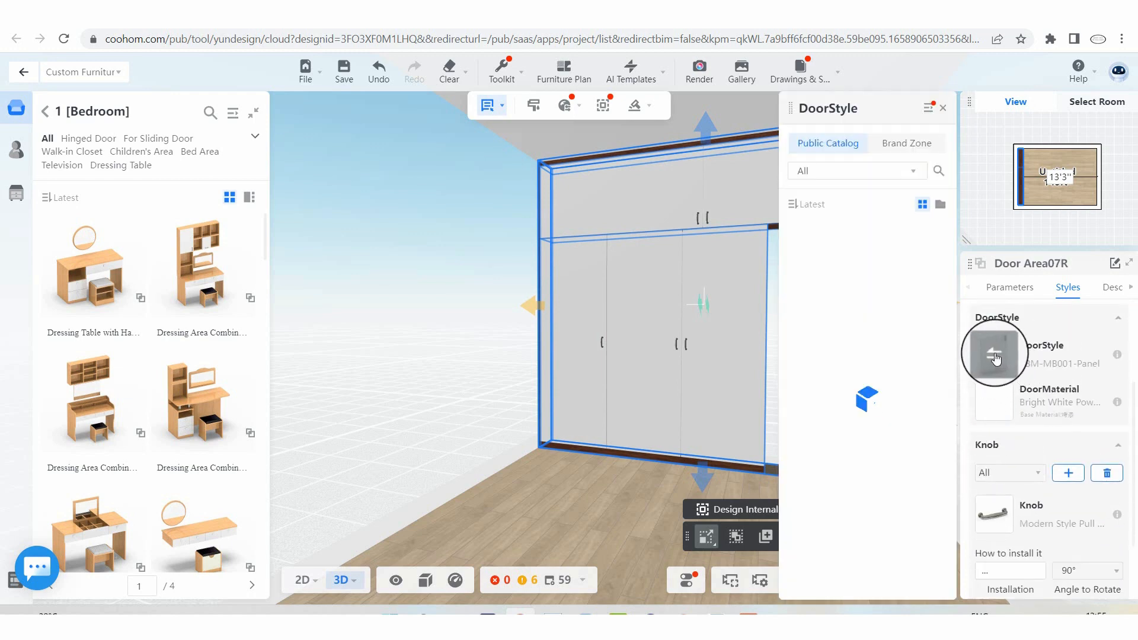
scroll(895, 285, down, 10)
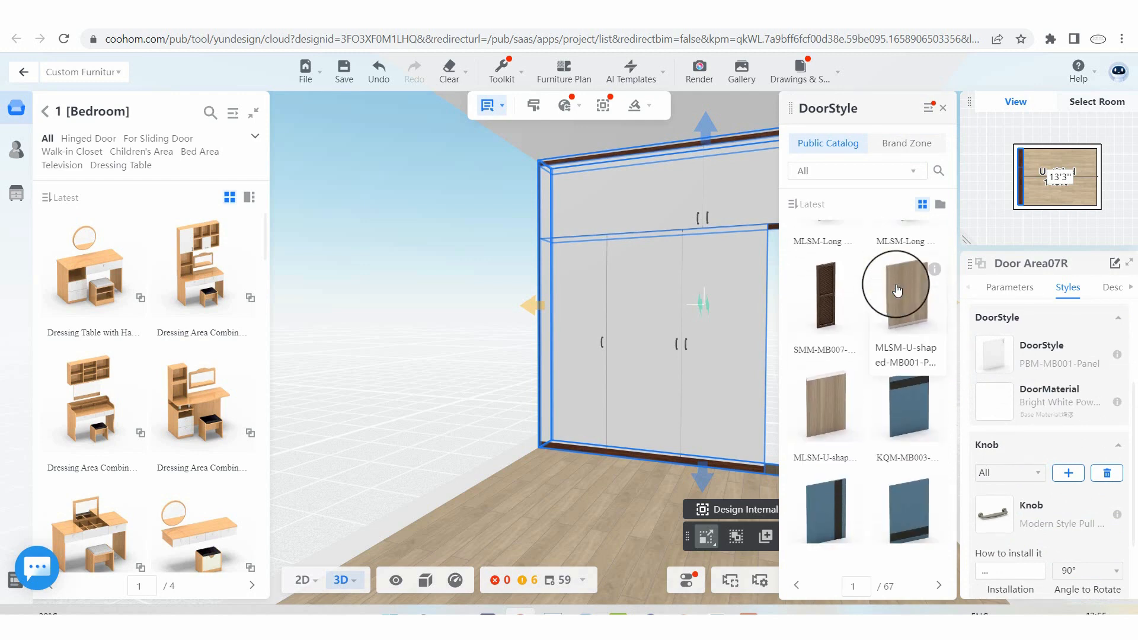
scroll(907, 332, down, 2)
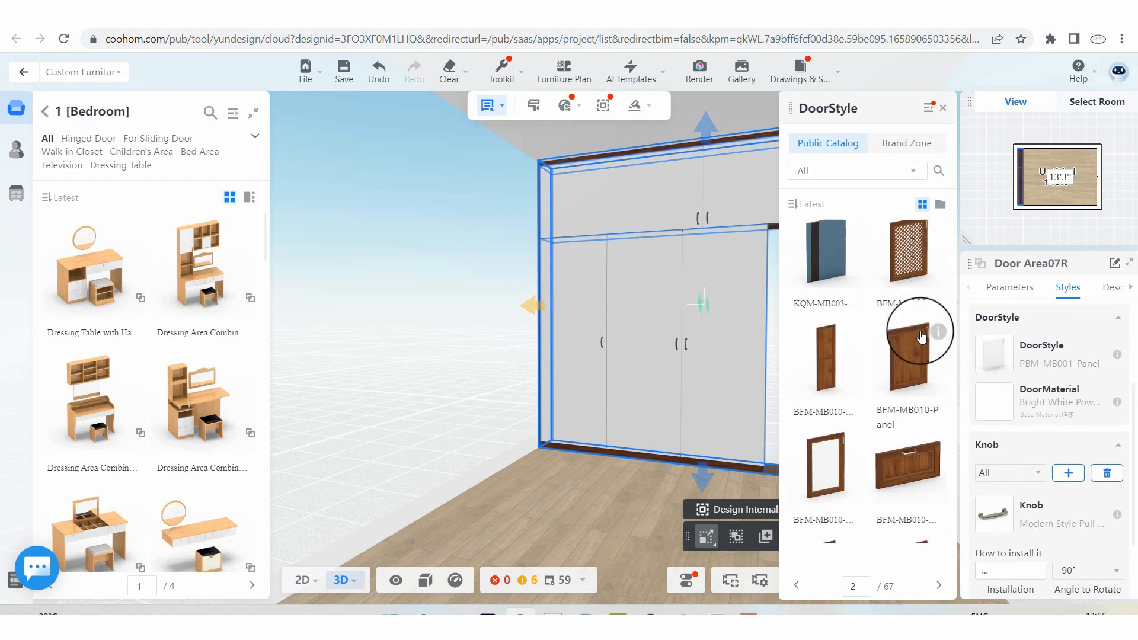
drag(916, 246, 593, 185)
click(619, 219)
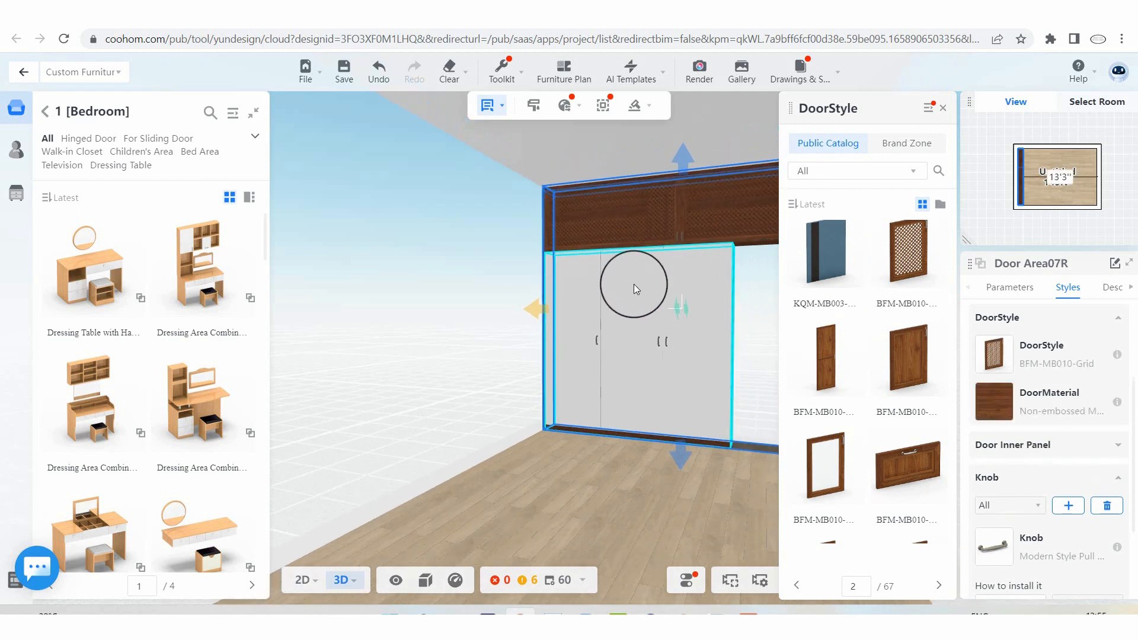
drag(420, 304, 522, 267)
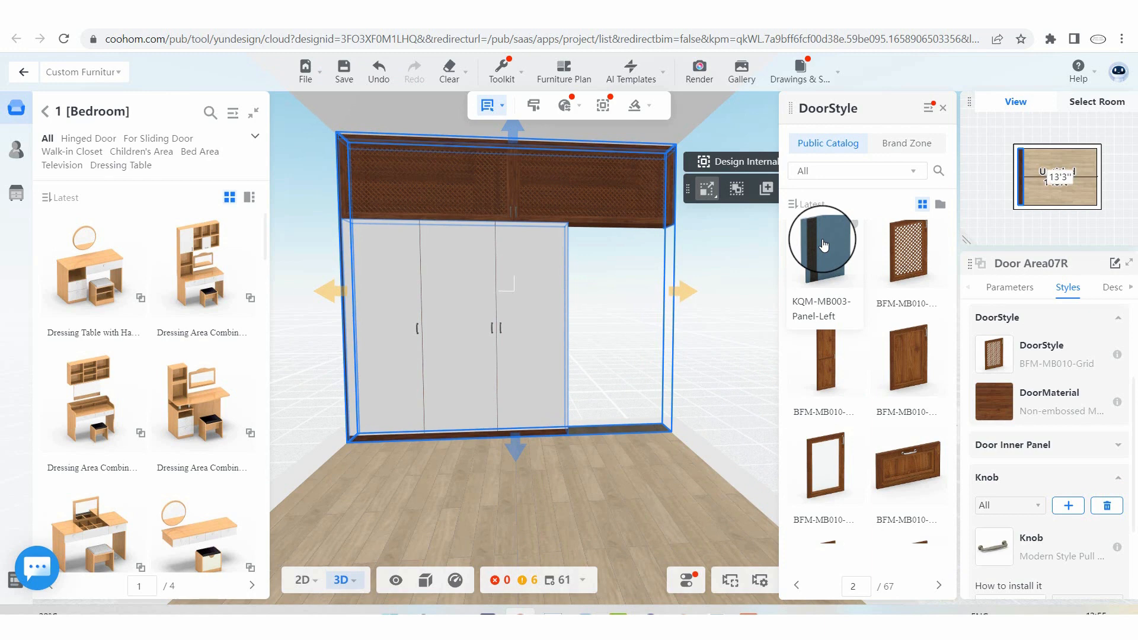
drag(824, 246, 589, 219)
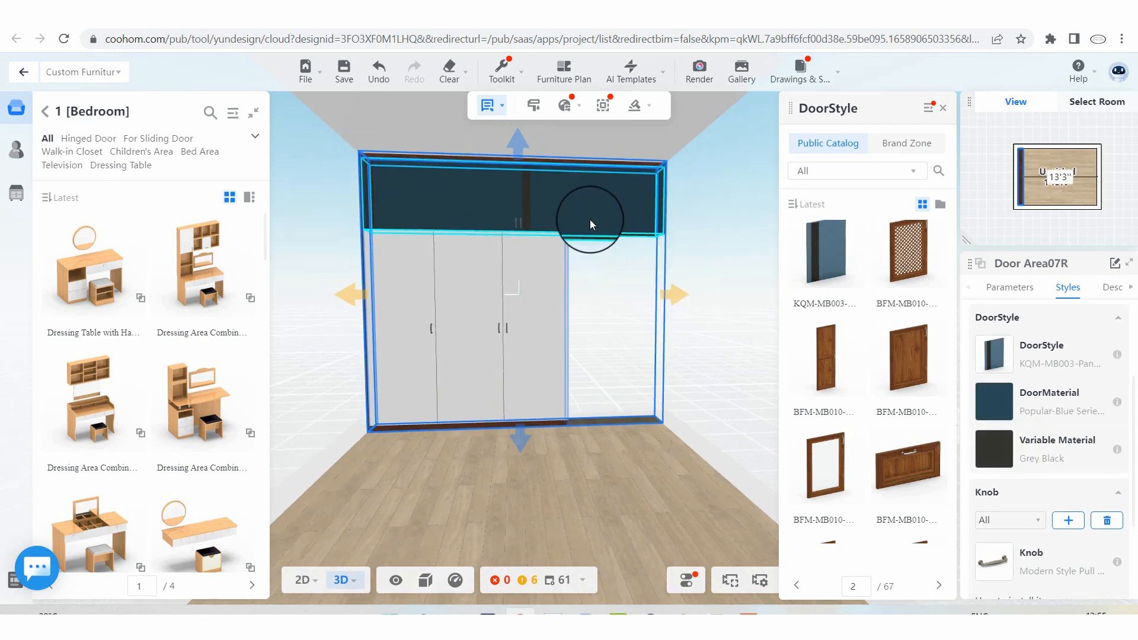
Set the wardrobe's door style to the BFM-MB010 glass door and close the door catalog
scroll(870, 356, down, 3)
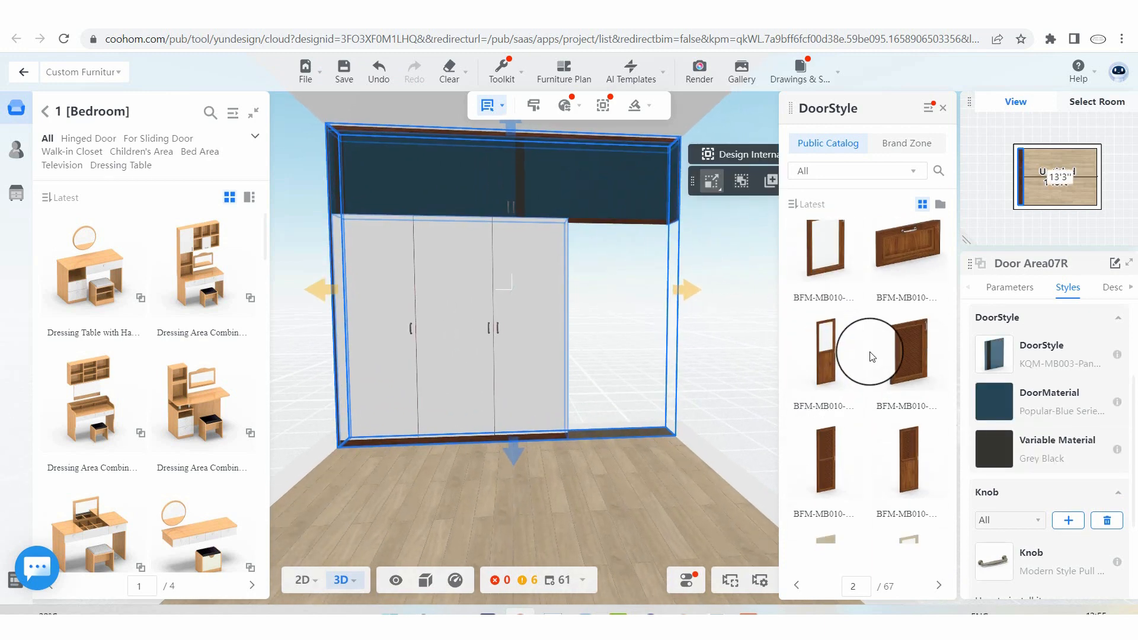
click(817, 346)
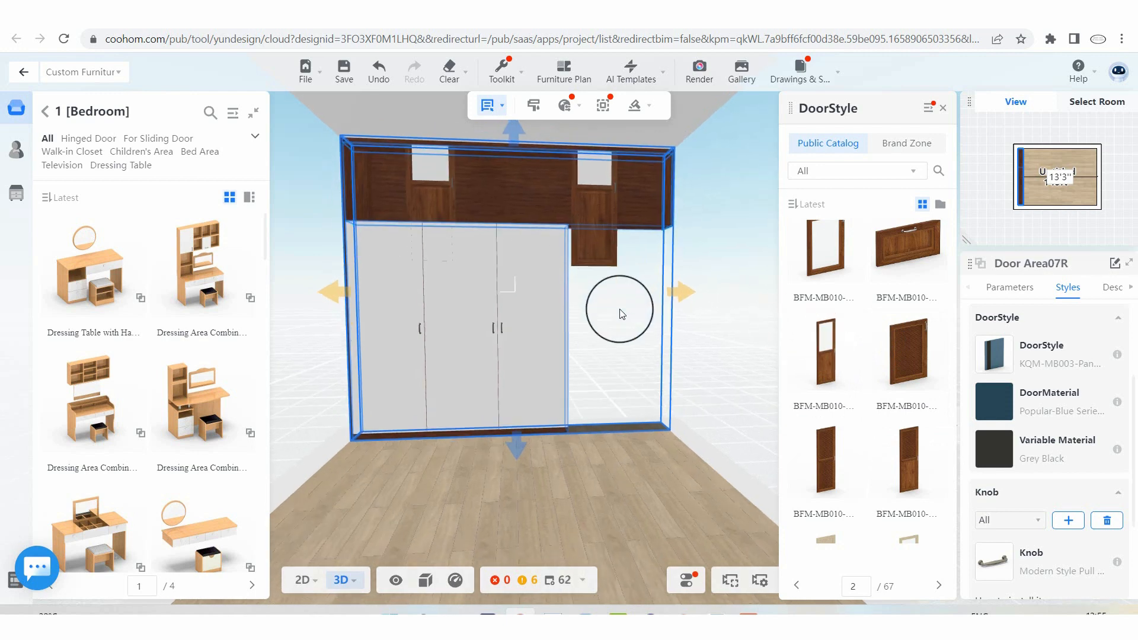
drag(620, 310, 593, 309)
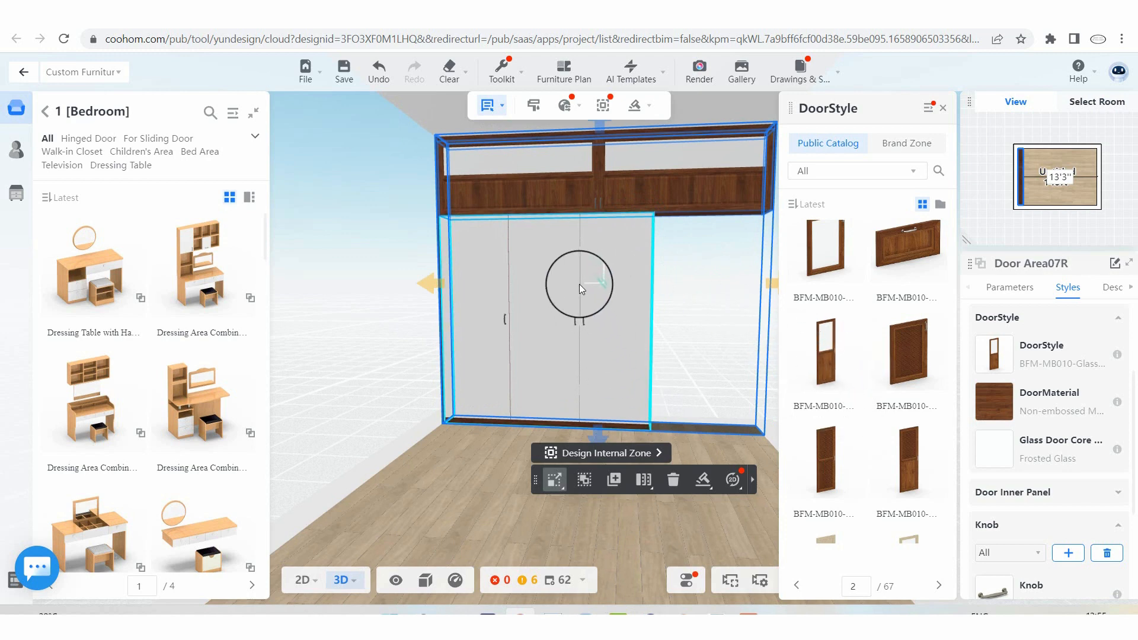
click(614, 307)
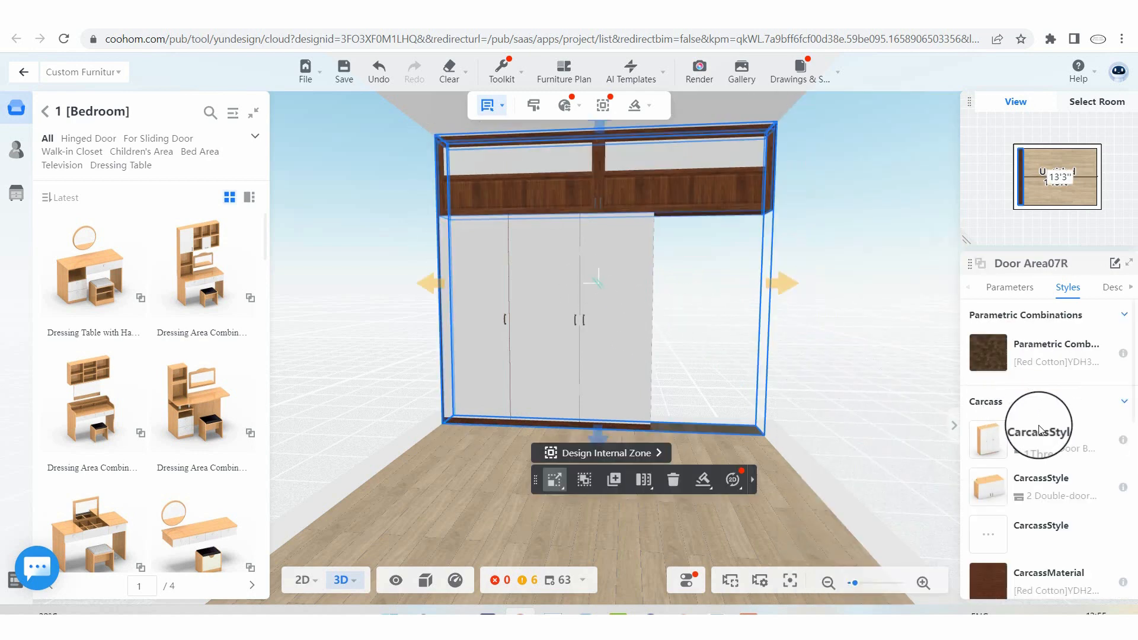
Review the wardrobe's carcass styles, carcass material and back panel, and collapse the Carcass group
scroll(1039, 430, down, 3)
scroll(1061, 391, up, 3)
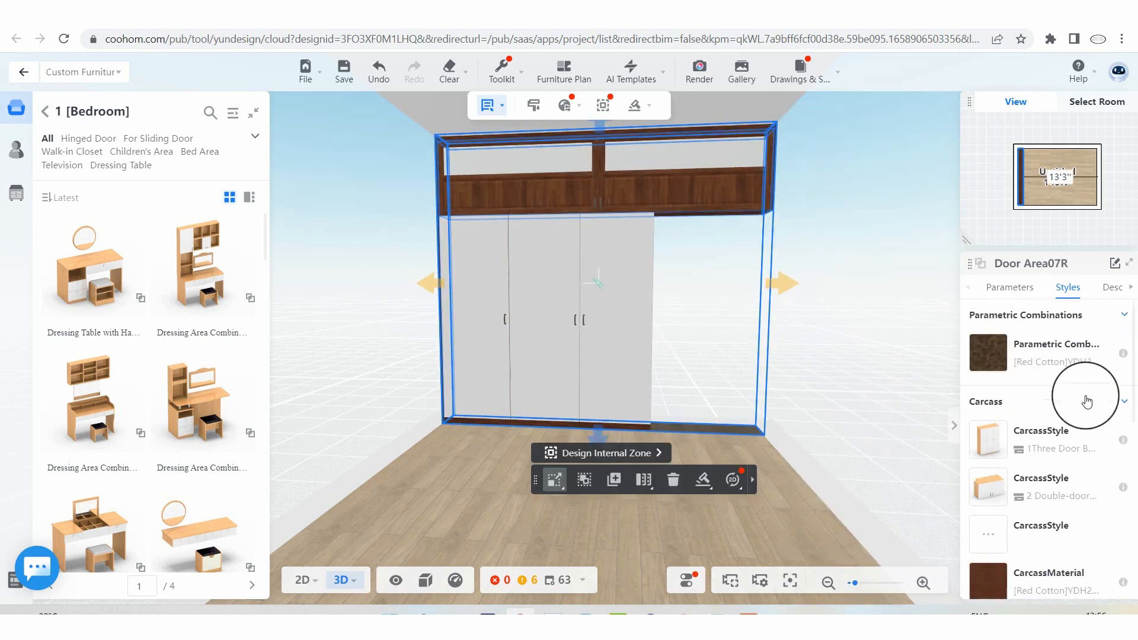
scroll(1029, 397, down, 3)
click(1071, 455)
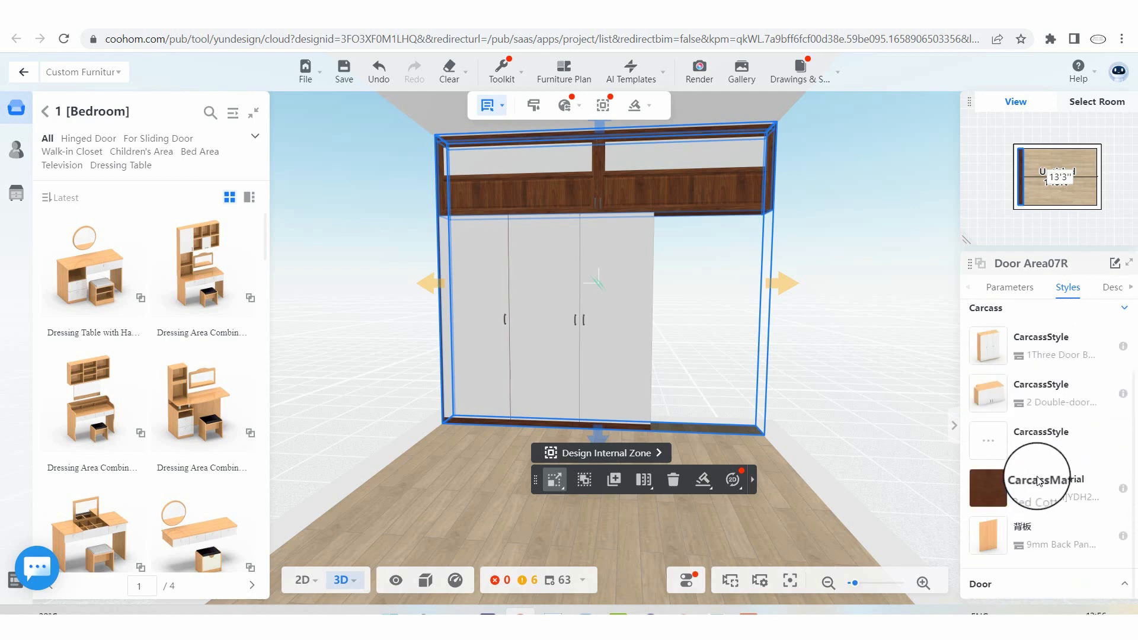
scroll(1027, 415, up, 2)
click(1024, 405)
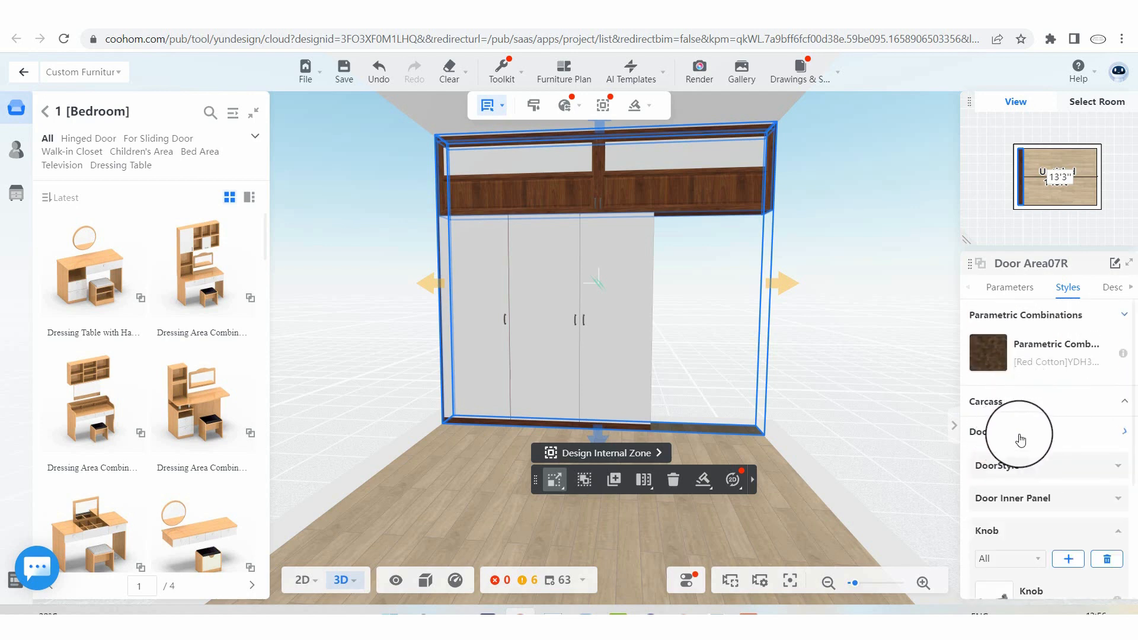
Set the wardrobe's lower door style to the framed BFM-MB010 glass door and deselect the wardrobe
click(1025, 457)
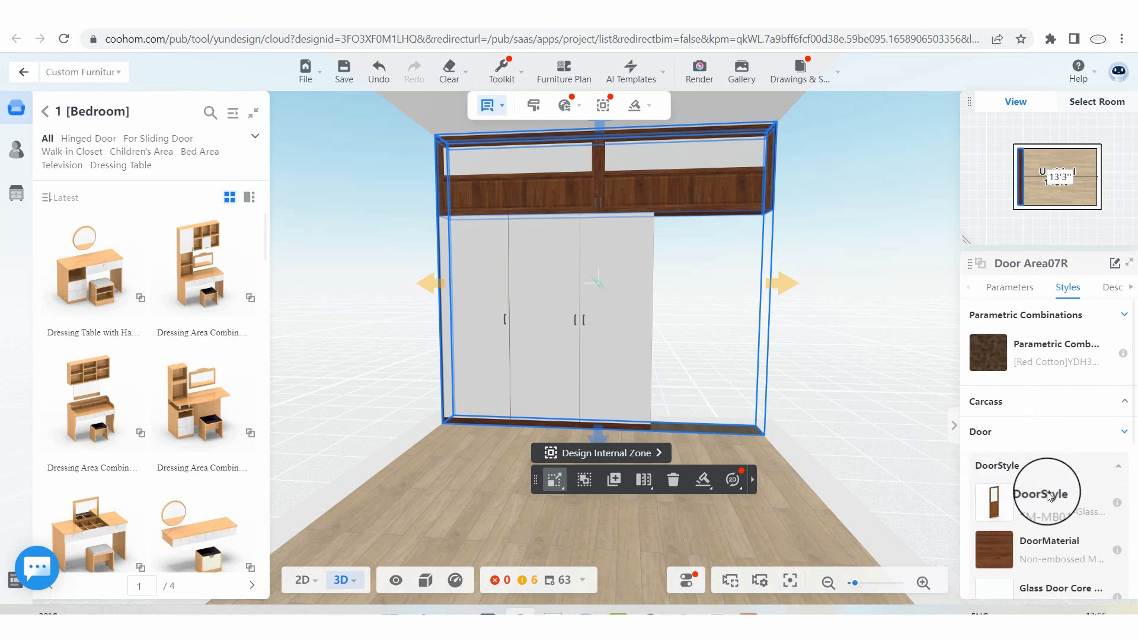
click(996, 500)
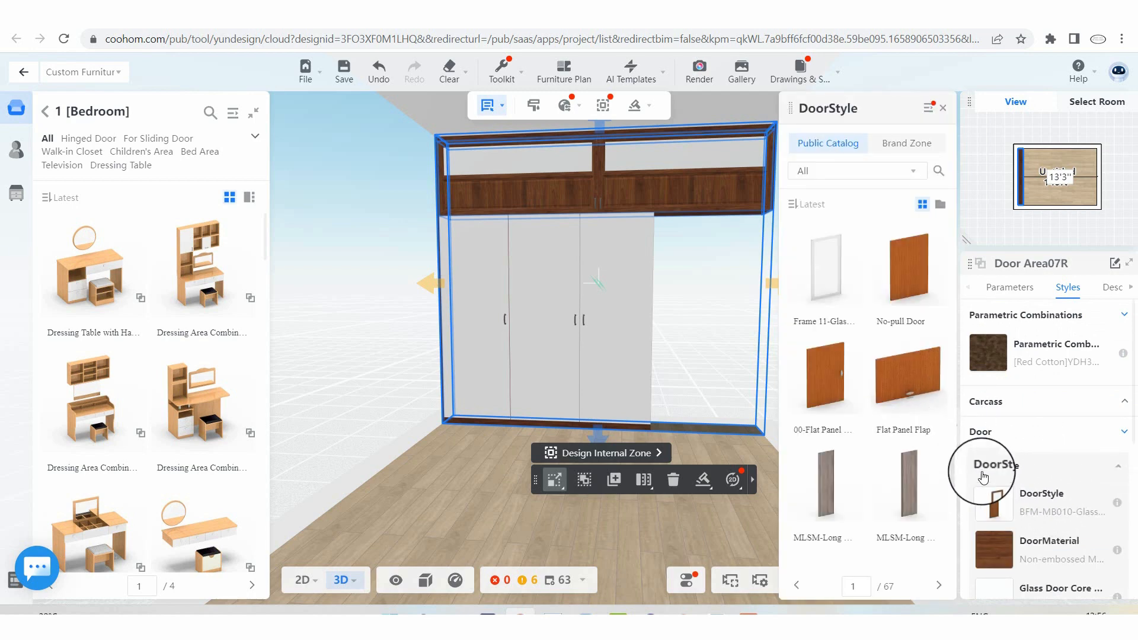
scroll(867, 346, down, 5)
scroll(866, 345, down, 10)
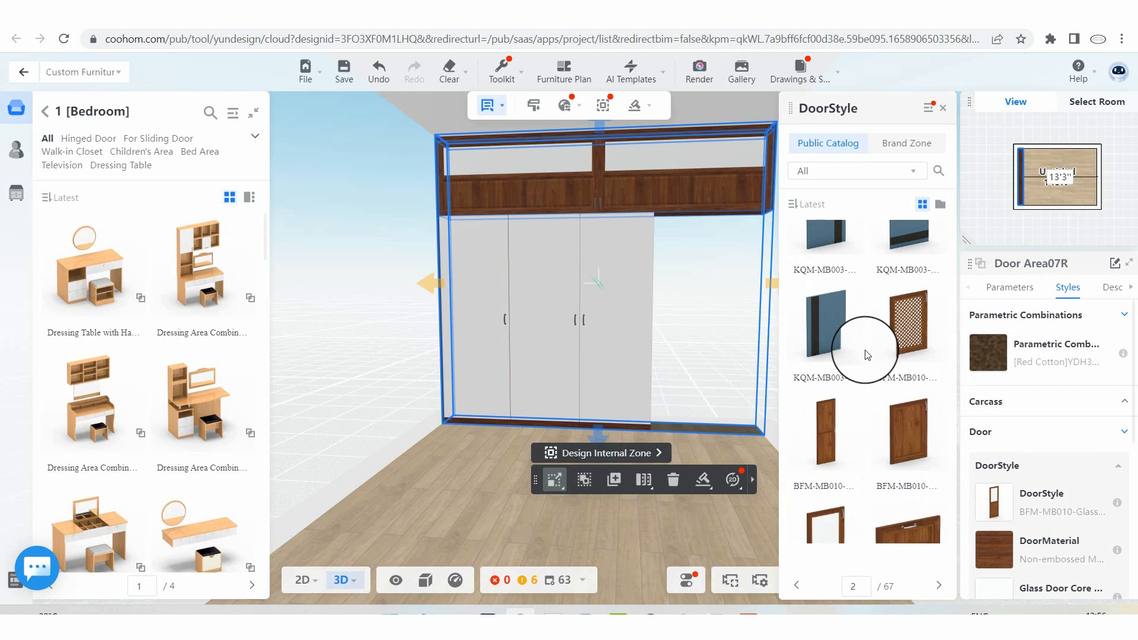
click(830, 329)
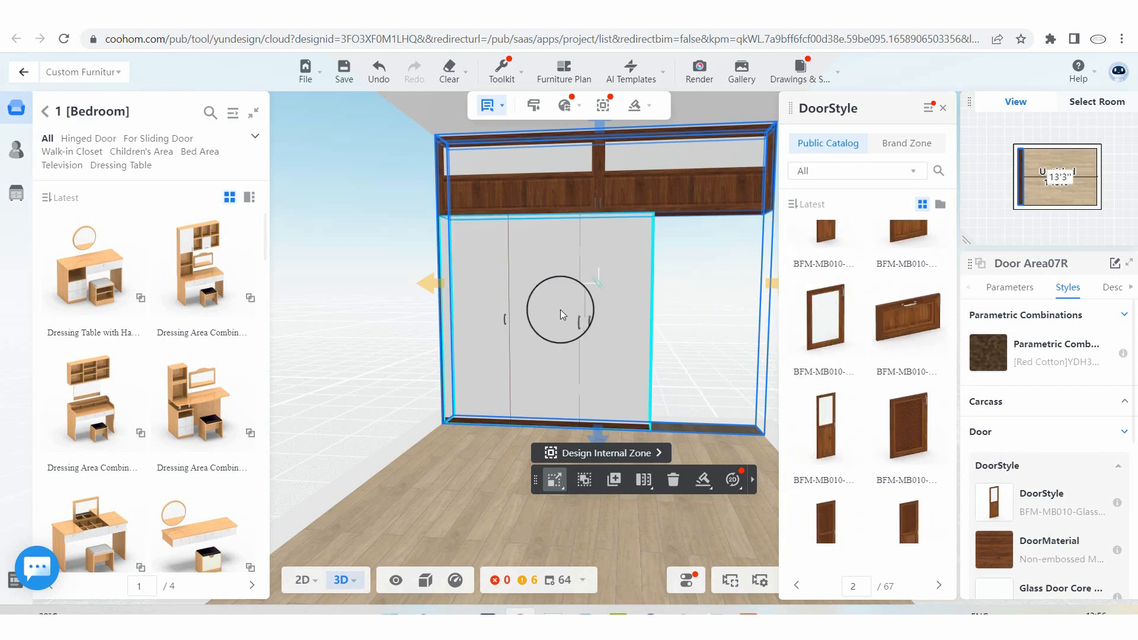
click(824, 424)
click(733, 287)
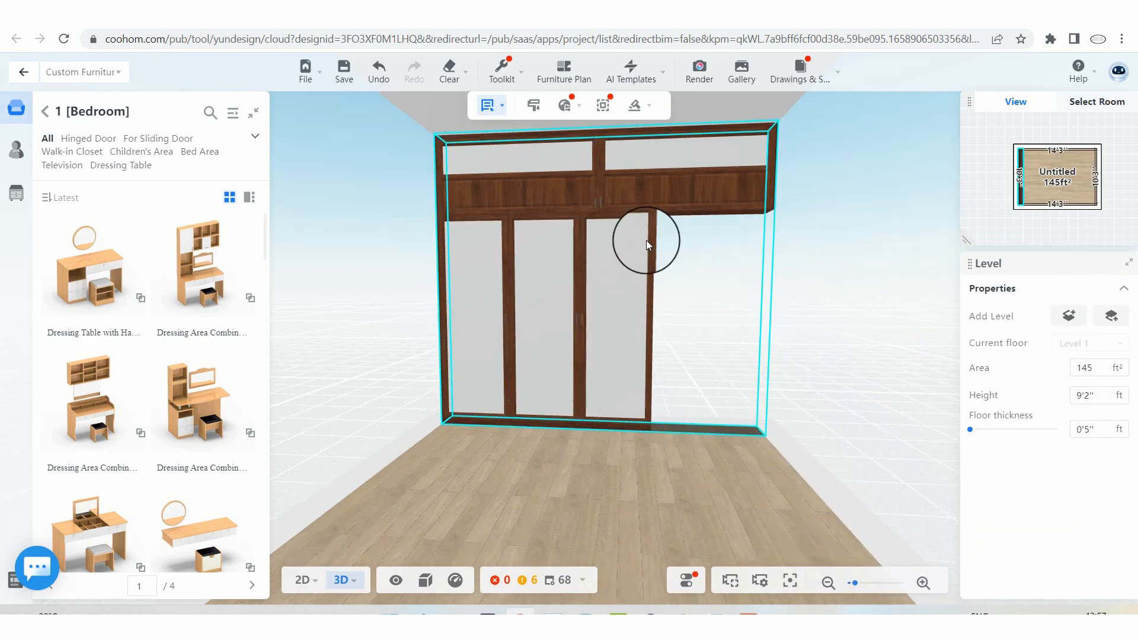
Reselect the wardrobe, collapse its Carcass group and review the door inner panel and knob settings
click(639, 211)
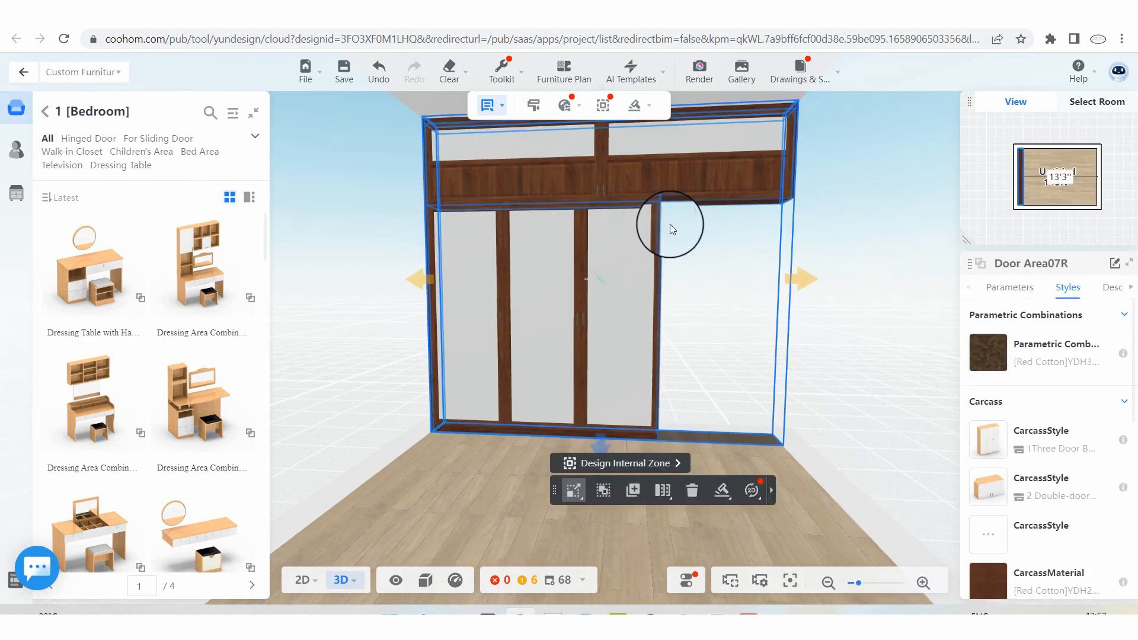
click(987, 402)
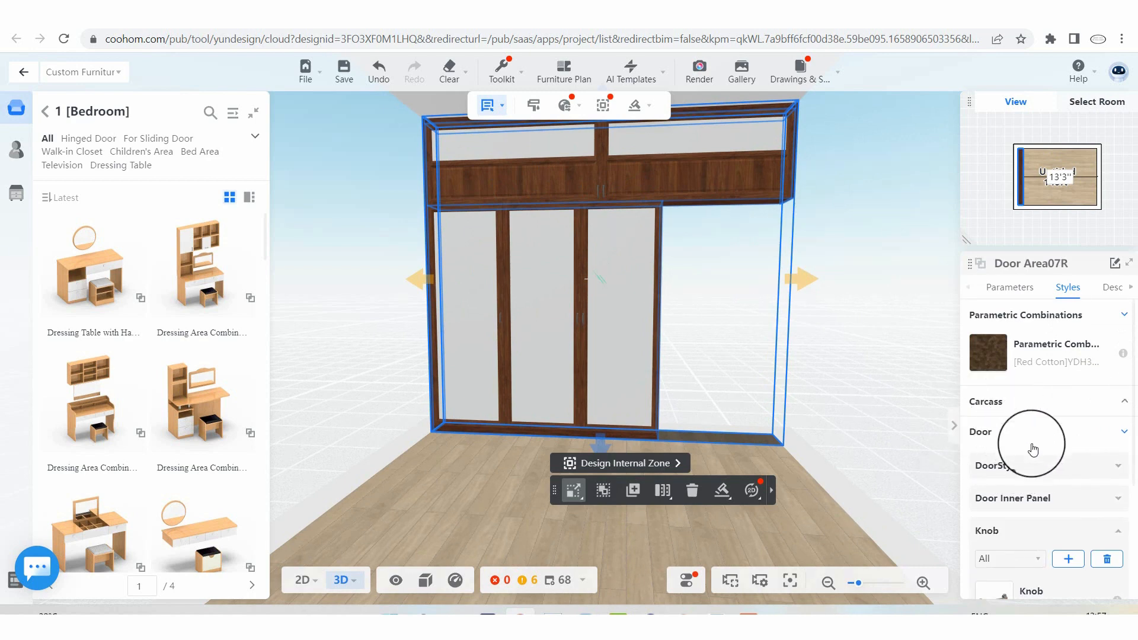
click(1050, 500)
scroll(1052, 495, down, 3)
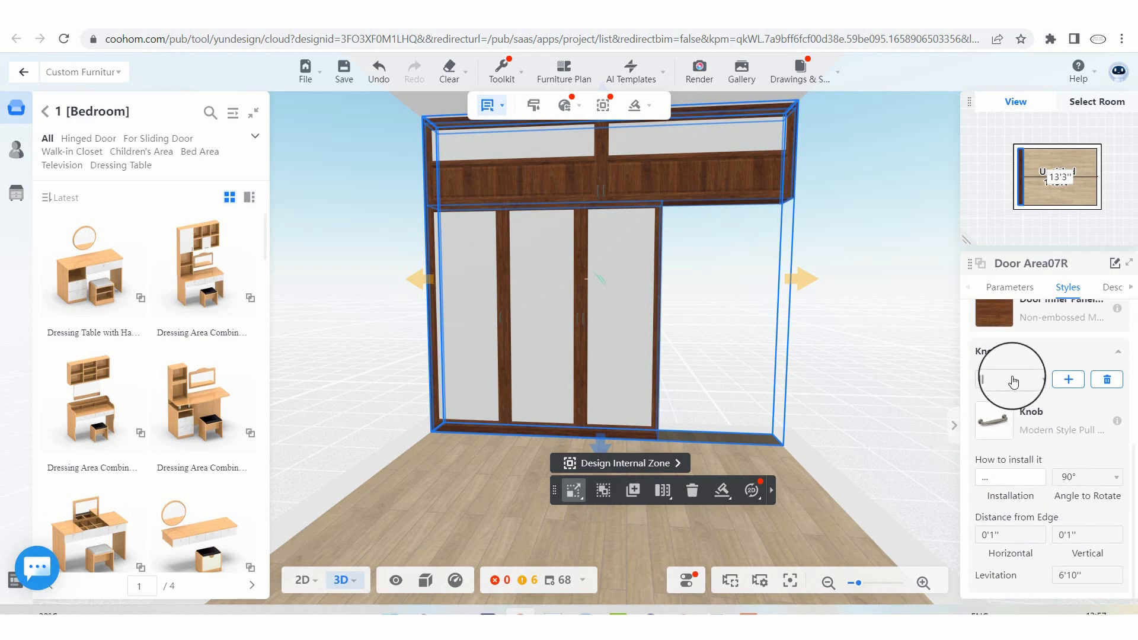
click(1011, 372)
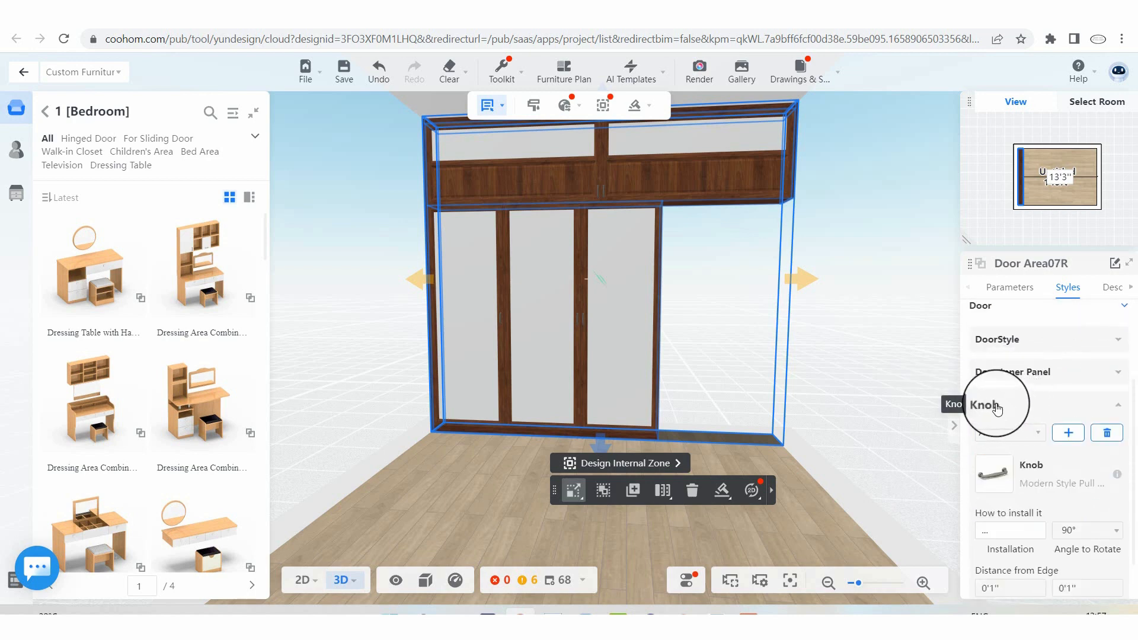
click(998, 407)
click(1004, 538)
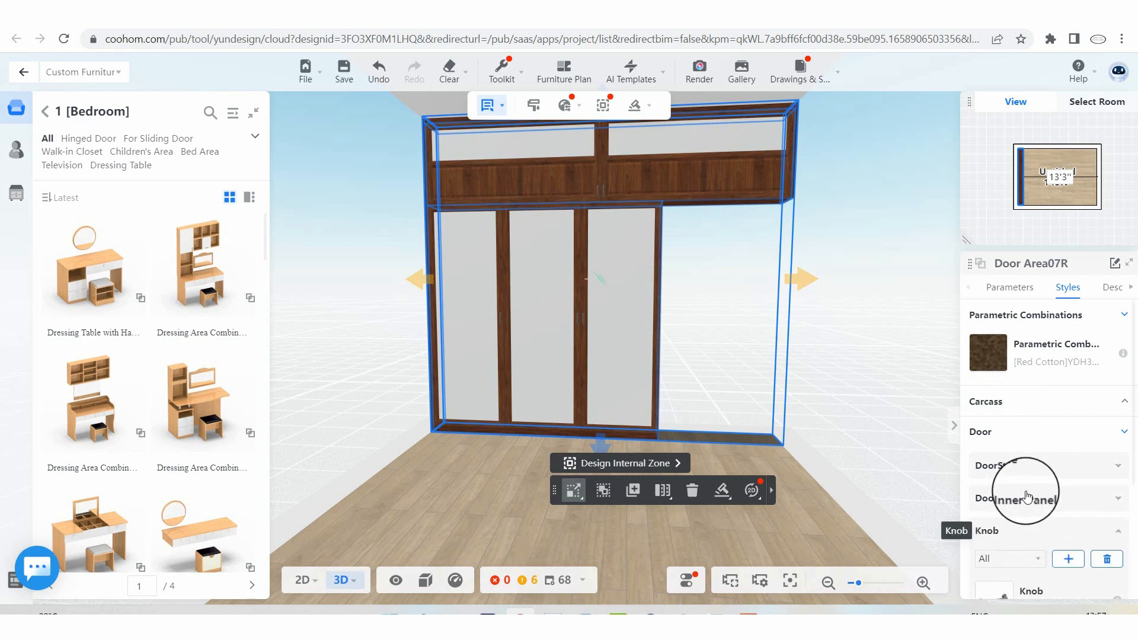
scroll(1030, 451, down, 3)
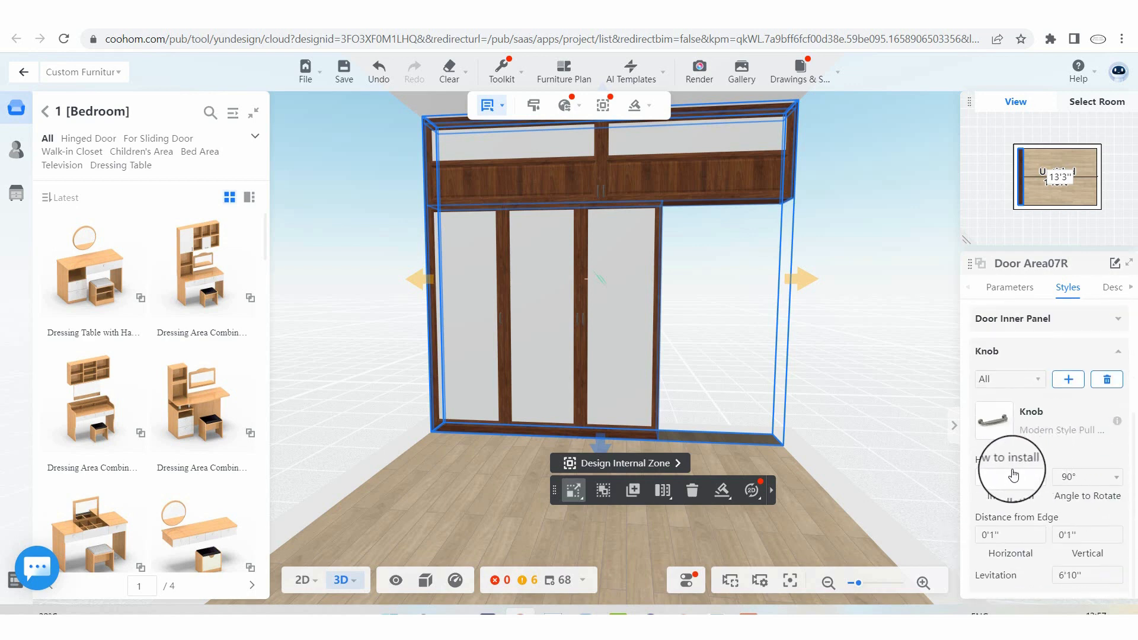
Try the Modern Style Pull -201 knob on the wardrobe, replace it with a round Modern Style knob and deselect the wardrobe
click(1004, 421)
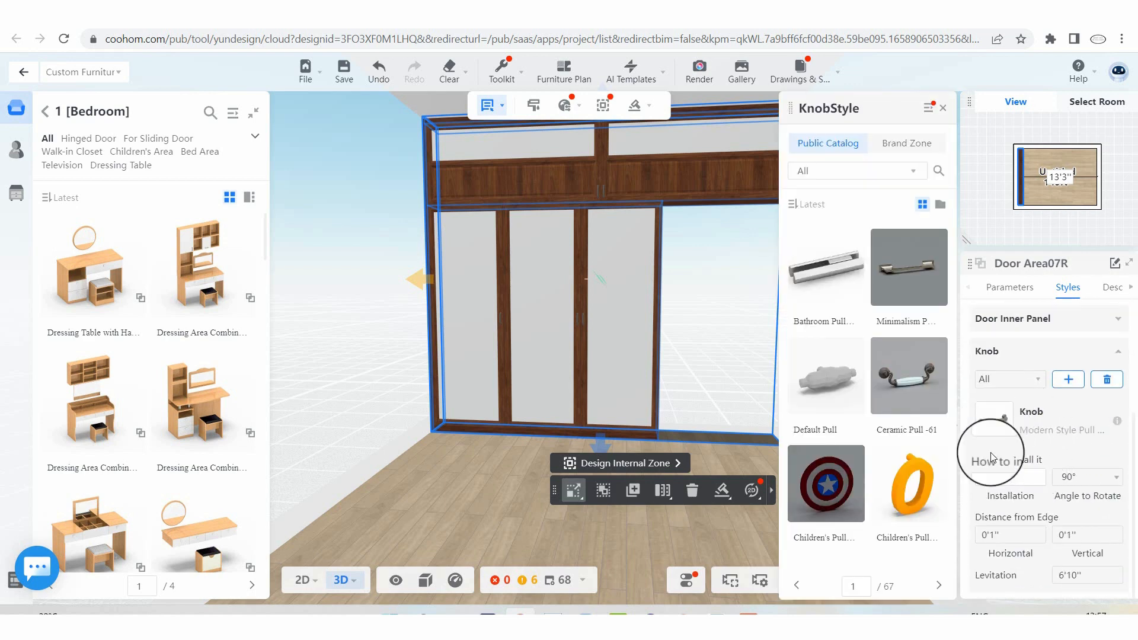
scroll(890, 309, down, 3)
scroll(899, 315, down, 10)
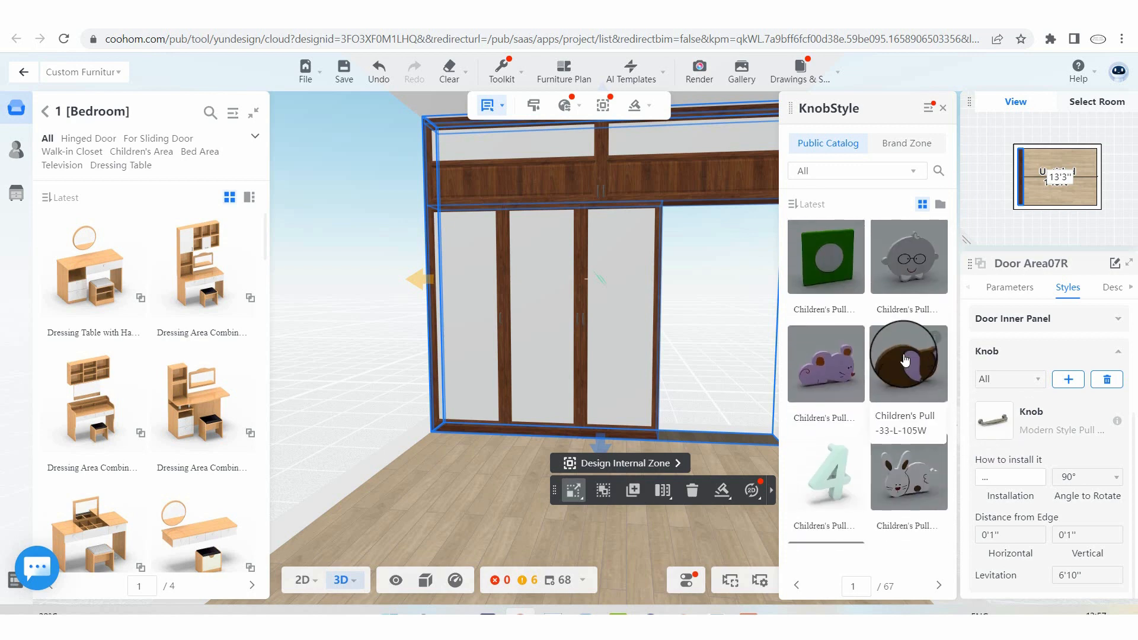
scroll(895, 382, down, 10)
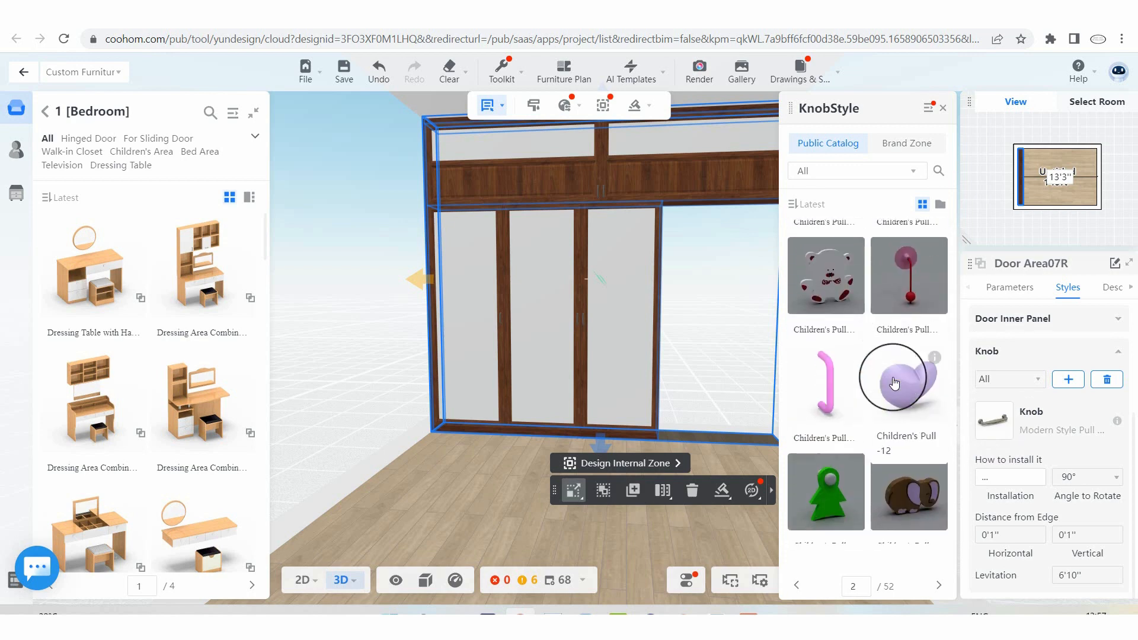
scroll(894, 383, down, 10)
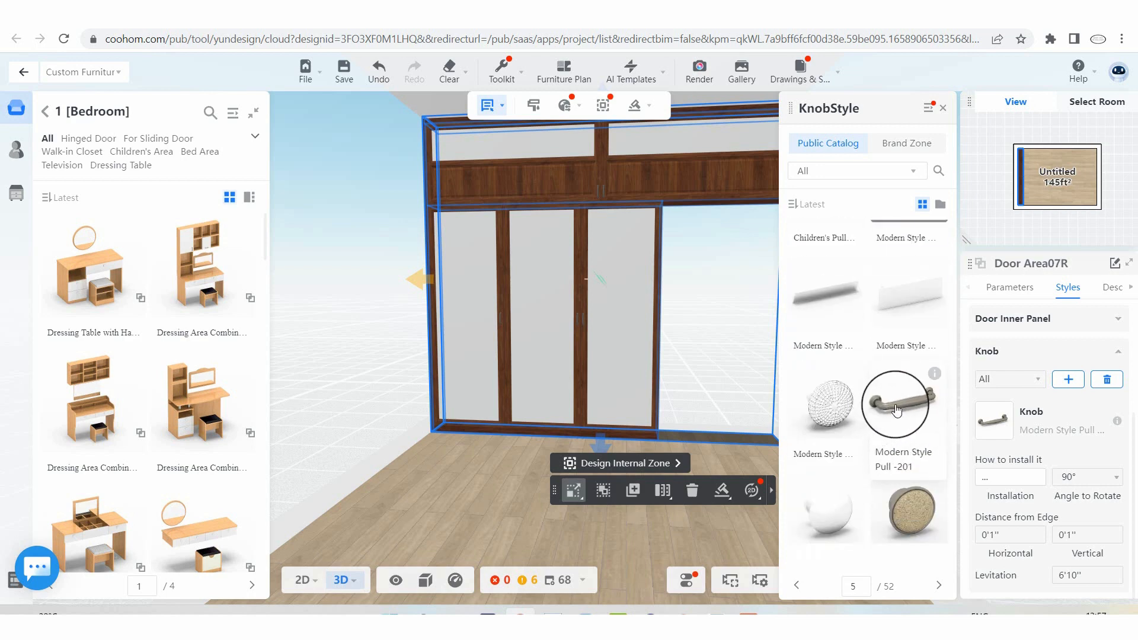
click(897, 409)
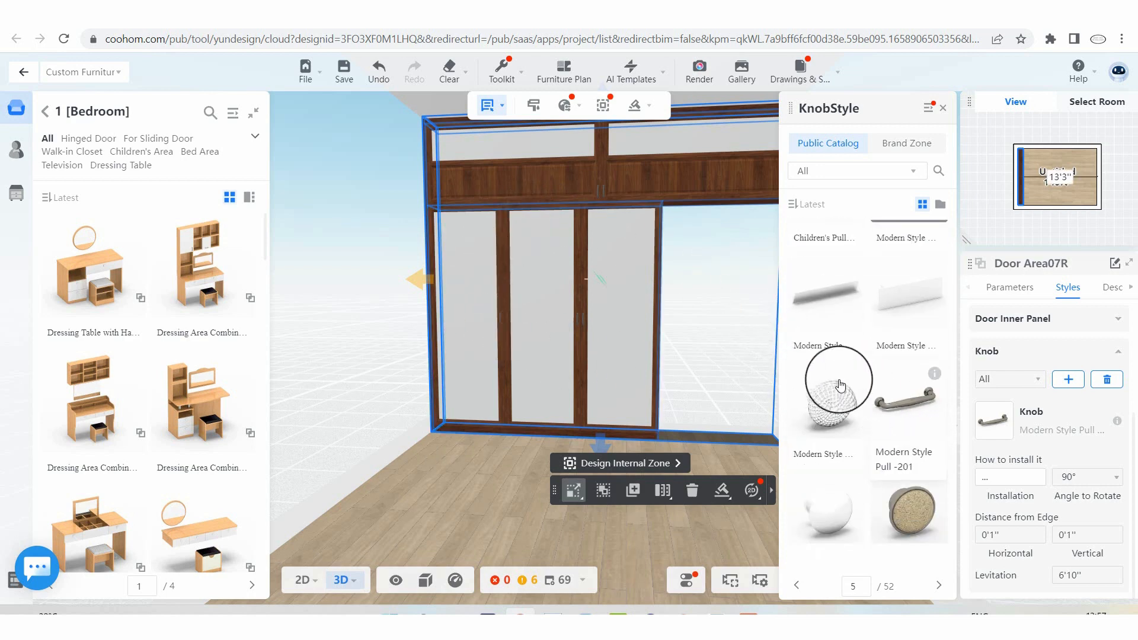
scroll(645, 287, up, 3)
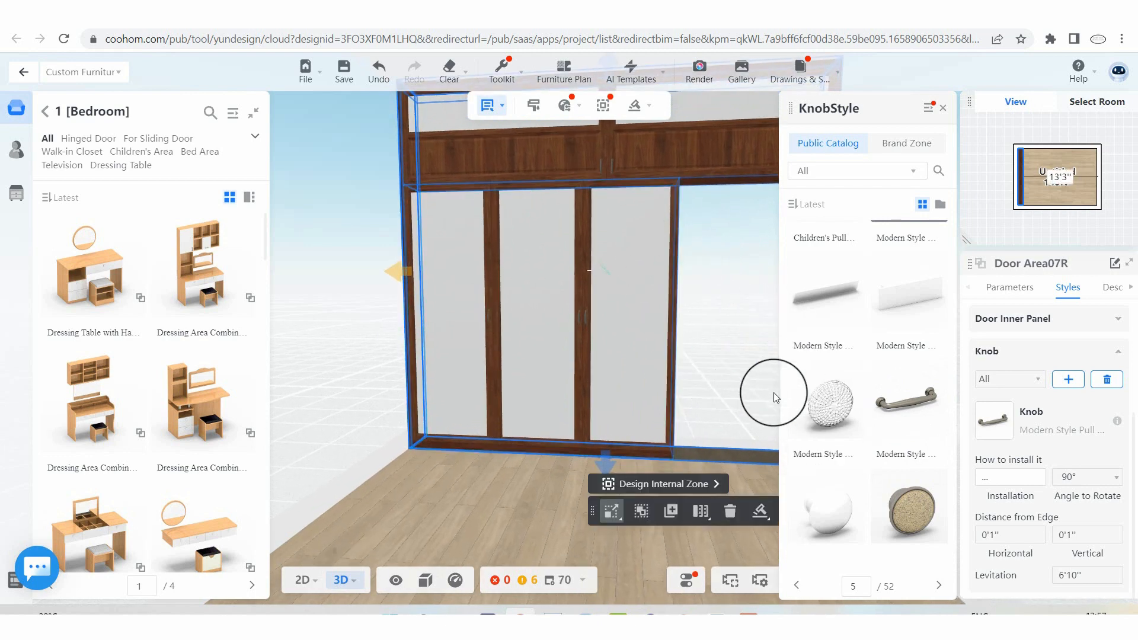
click(609, 328)
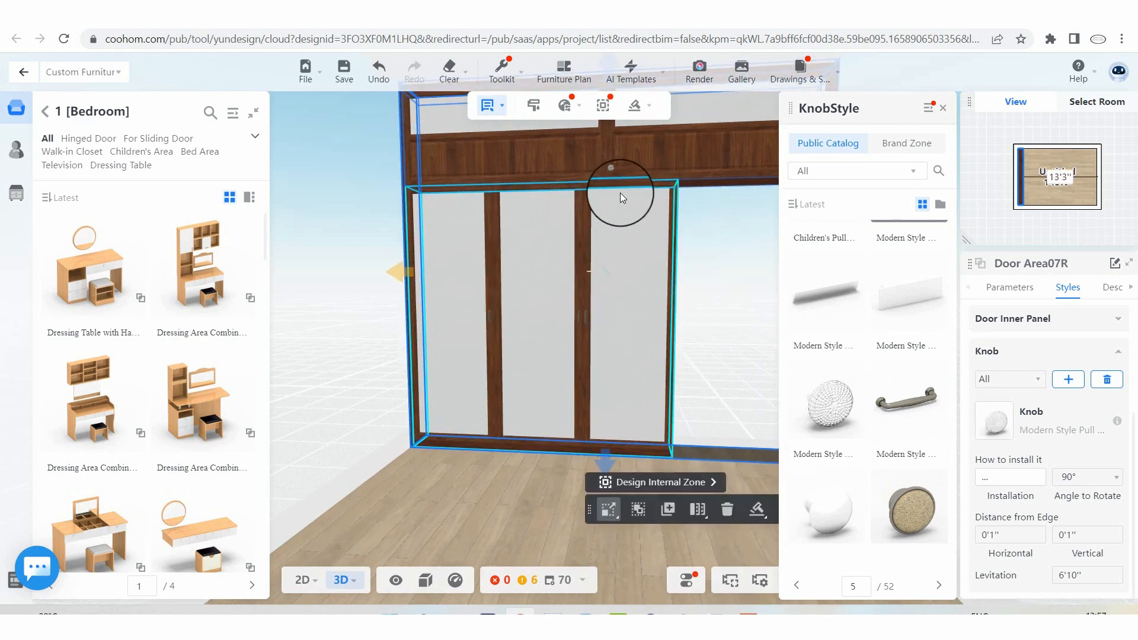
click(312, 211)
scroll(652, 136, up, 1)
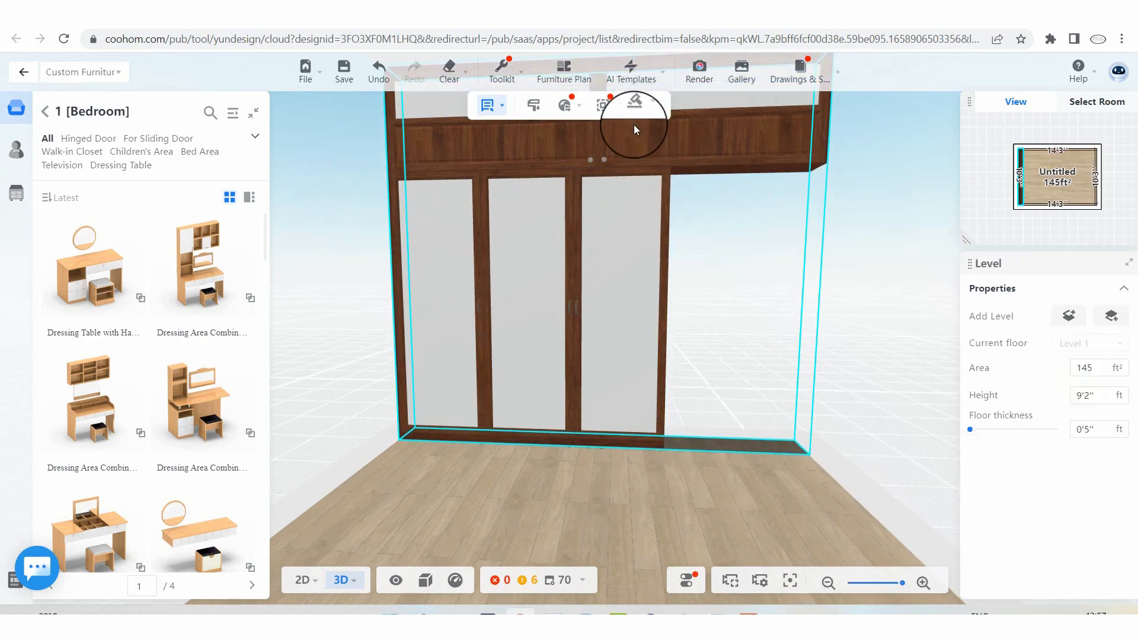